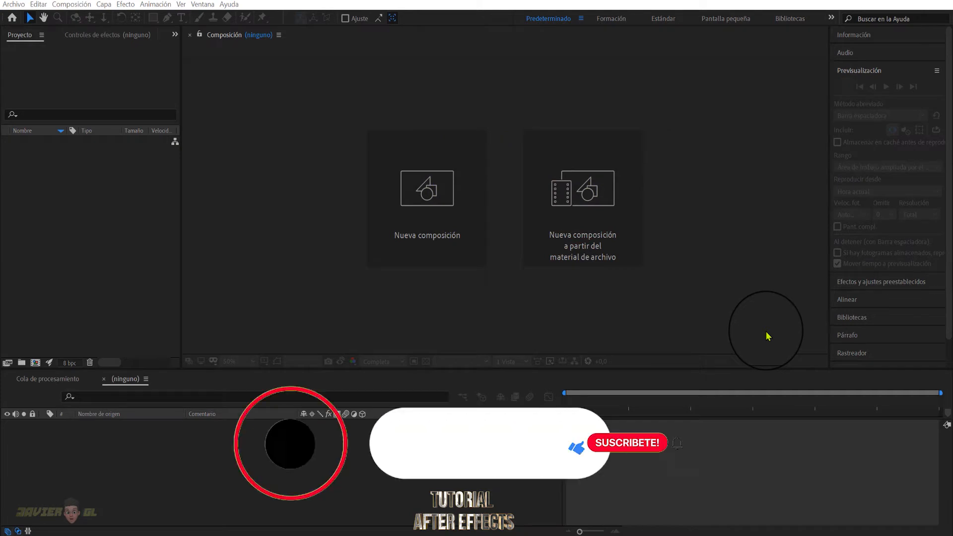
- Examine the Manchester United project folder on the desktop, including the LOGO TEXTURE maps, and play the finished animation video
mouse_move(831, 535)
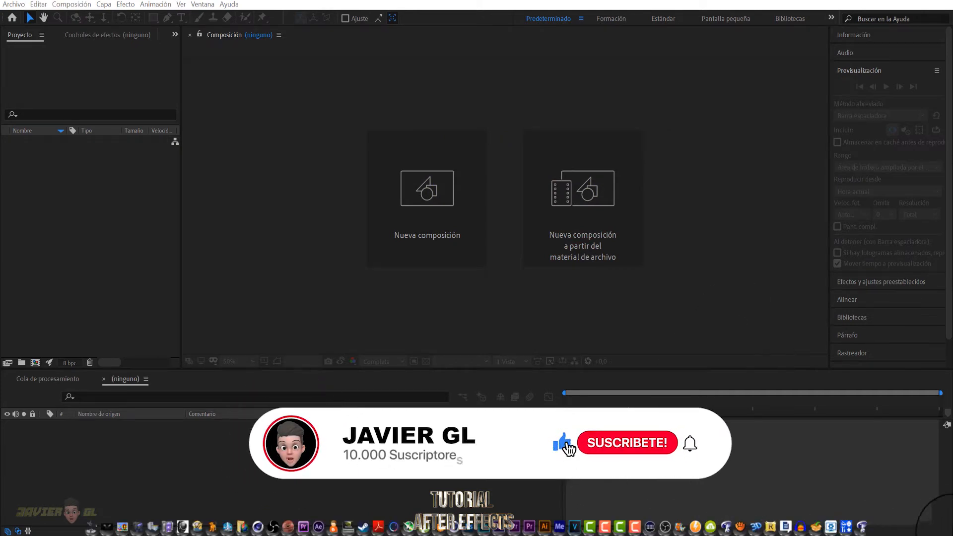
click(950, 534)
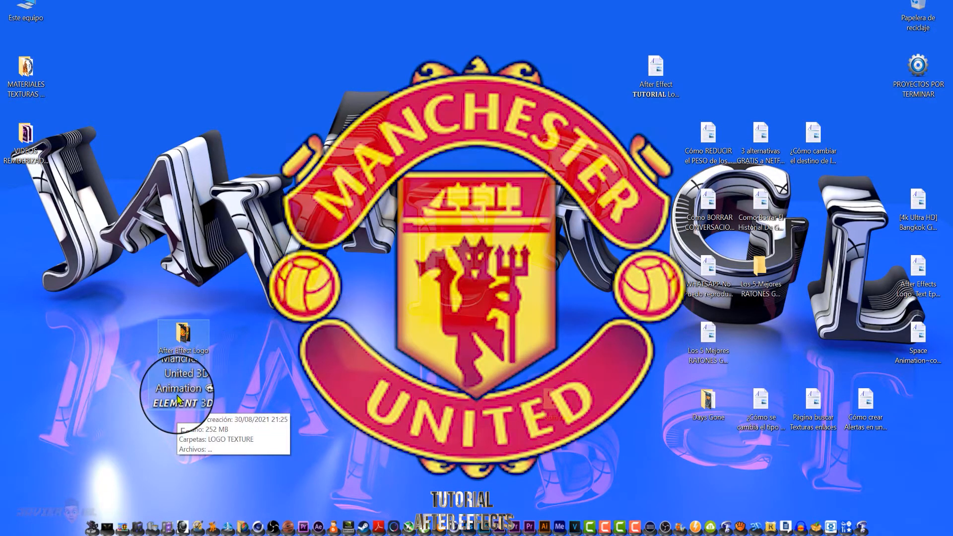
double_click(189, 350)
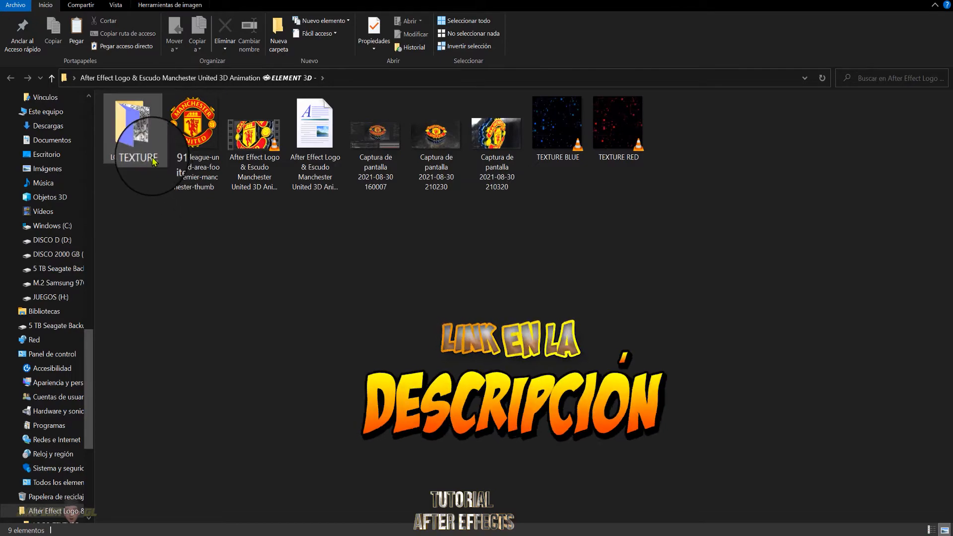
double_click(135, 153)
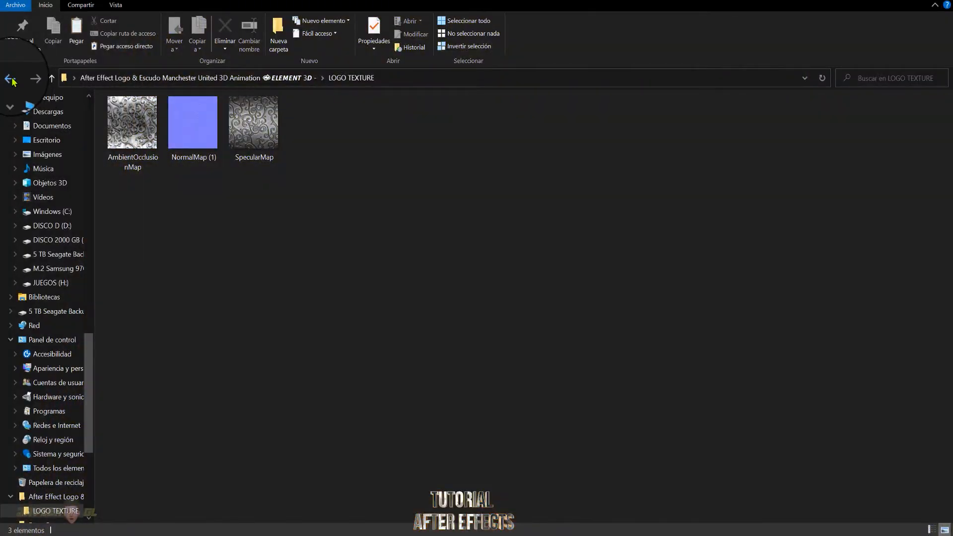
click(11, 78)
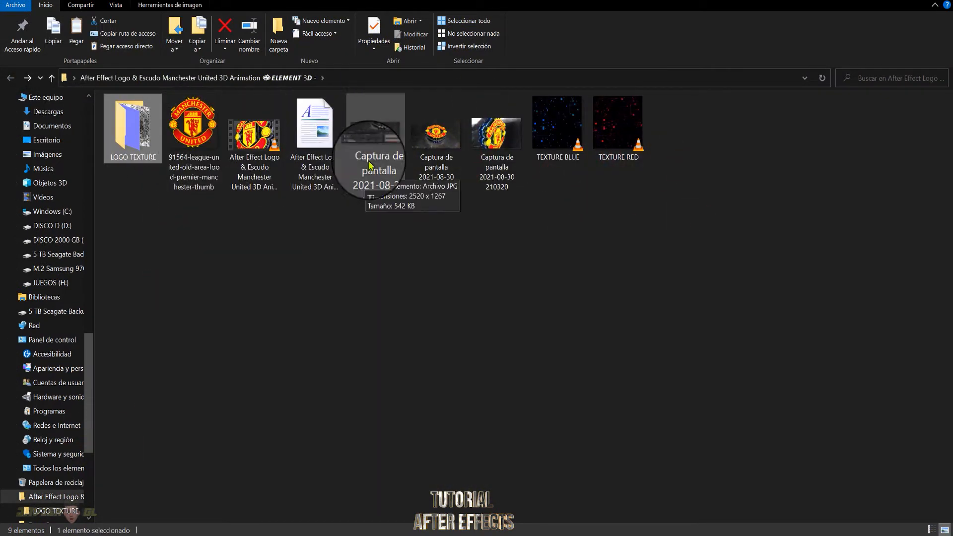
double_click(250, 147)
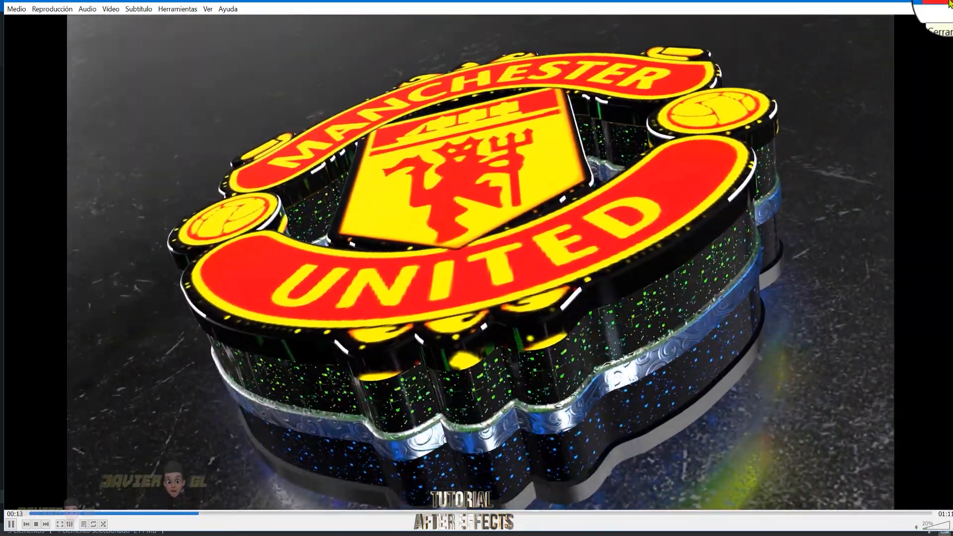
click(945, 4)
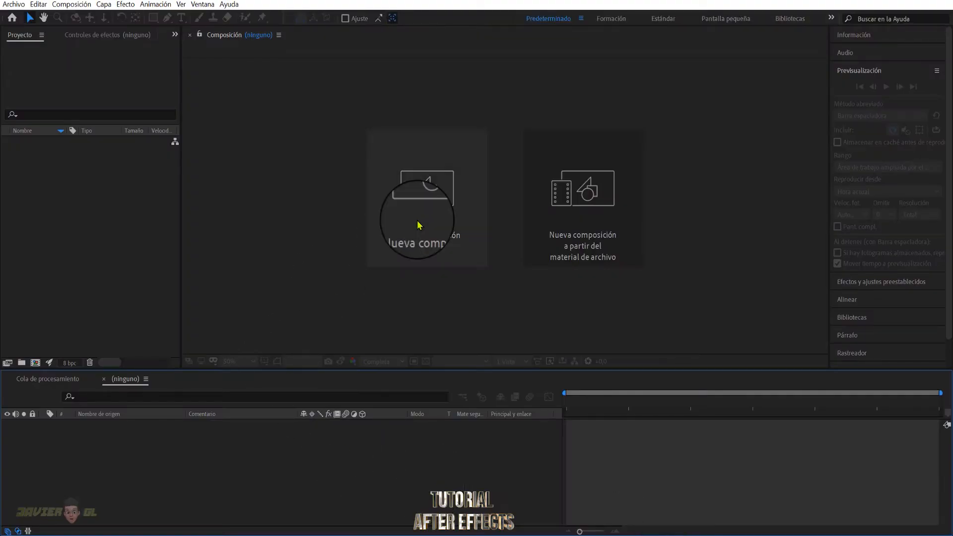
- Create a new composition named "escudo MU" at 2560 x 1440 px, 60 fps and 11 seconds long
click(425, 191)
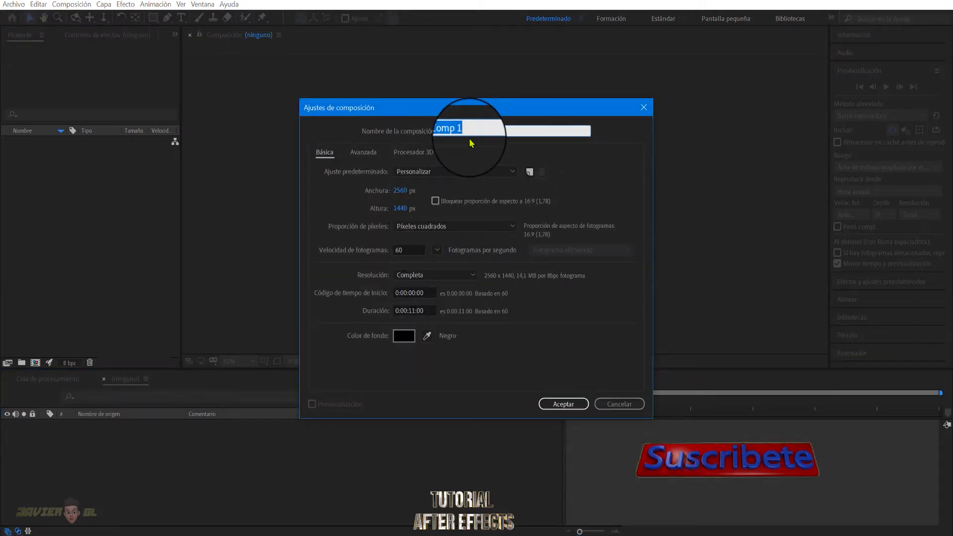
text(Escudo MU)
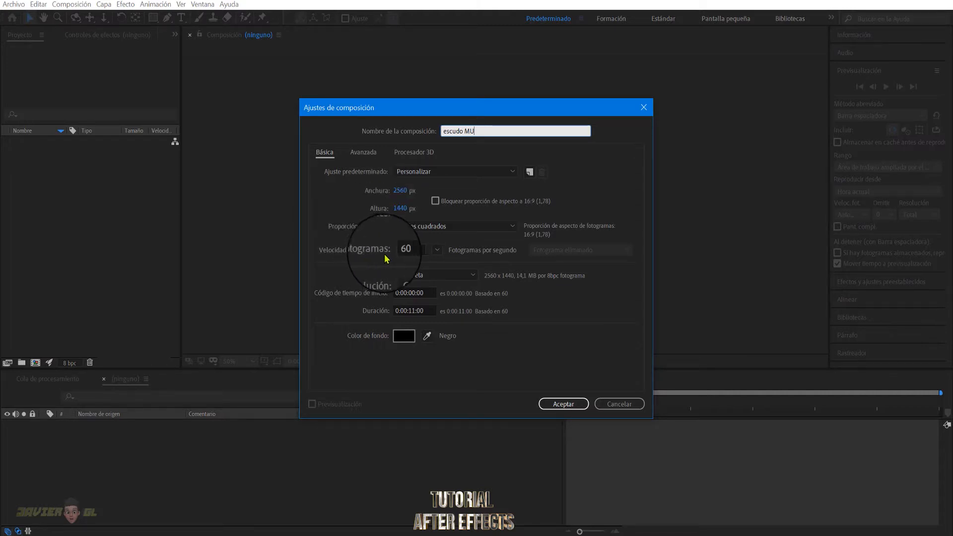
click(563, 402)
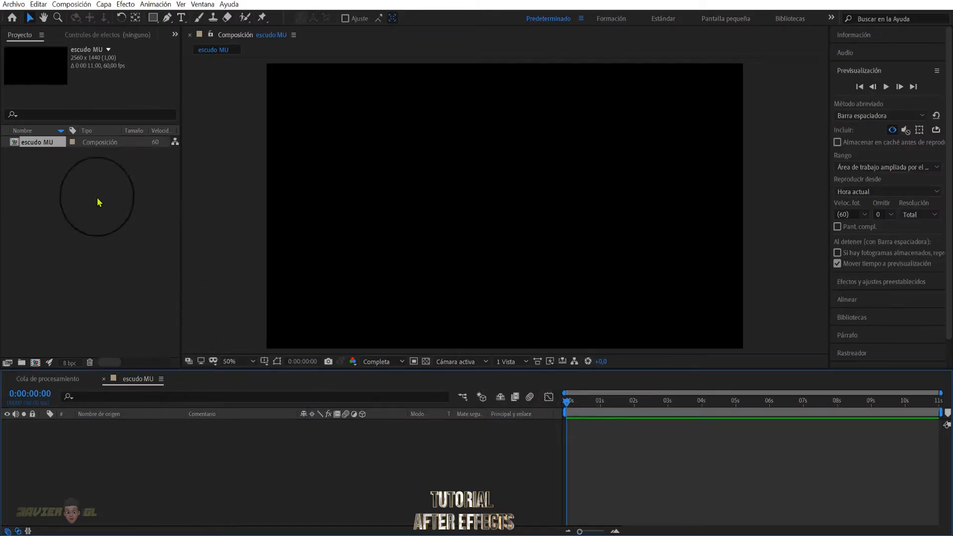
- Import the Manchester crest PNG and the TEXTURE BLUE and TEXTURE RED videos from the Manchester United project folder on the desktop
right_click(77, 236)
mouse_move(211, 287)
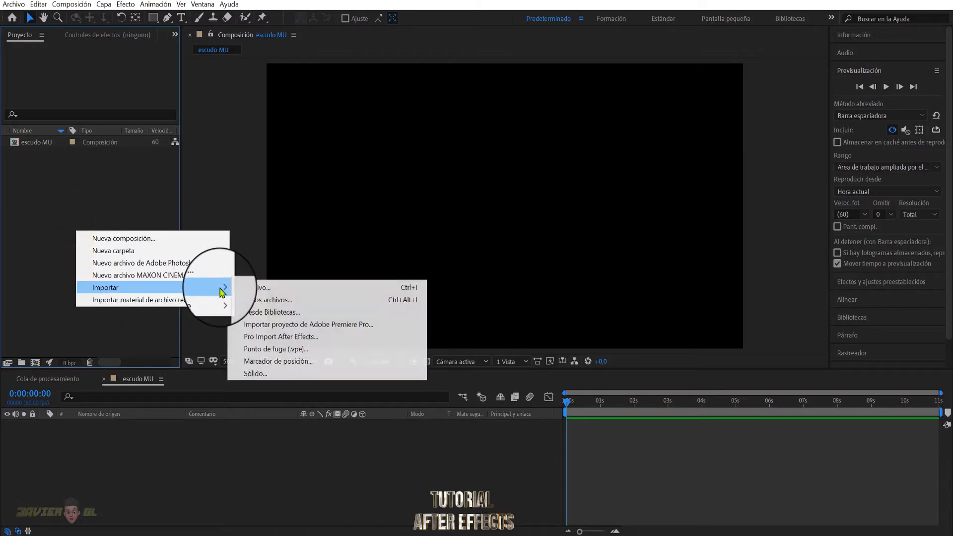
click(246, 288)
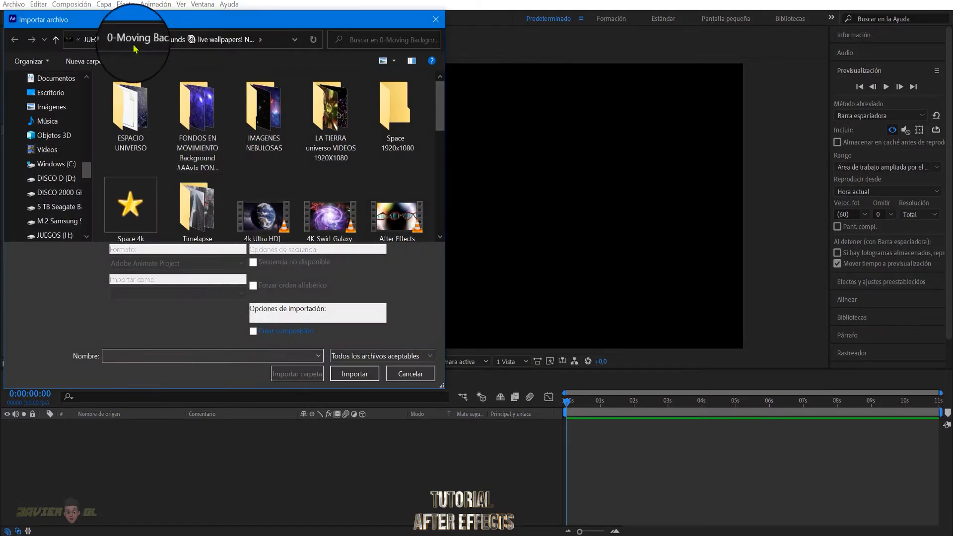
click(78, 40)
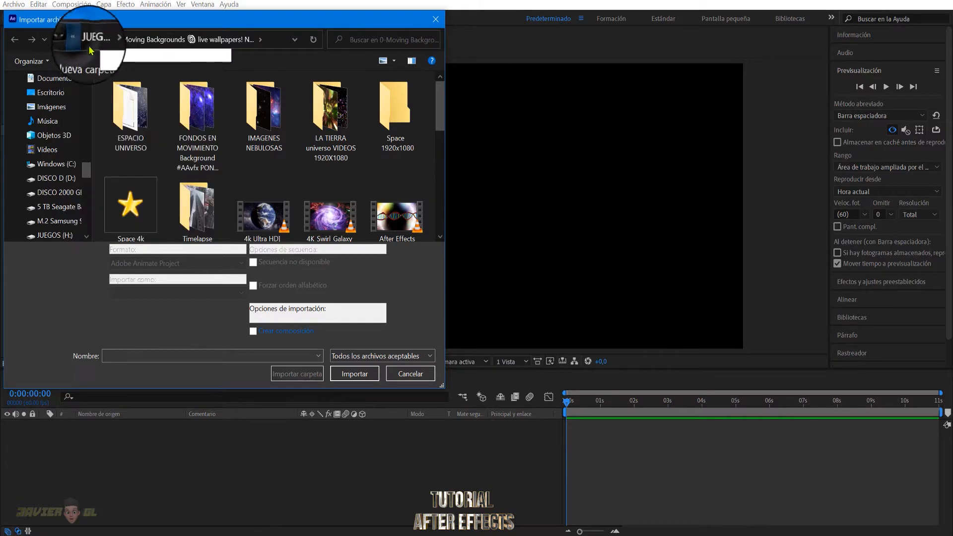
mouse_move(80, 41)
click(90, 70)
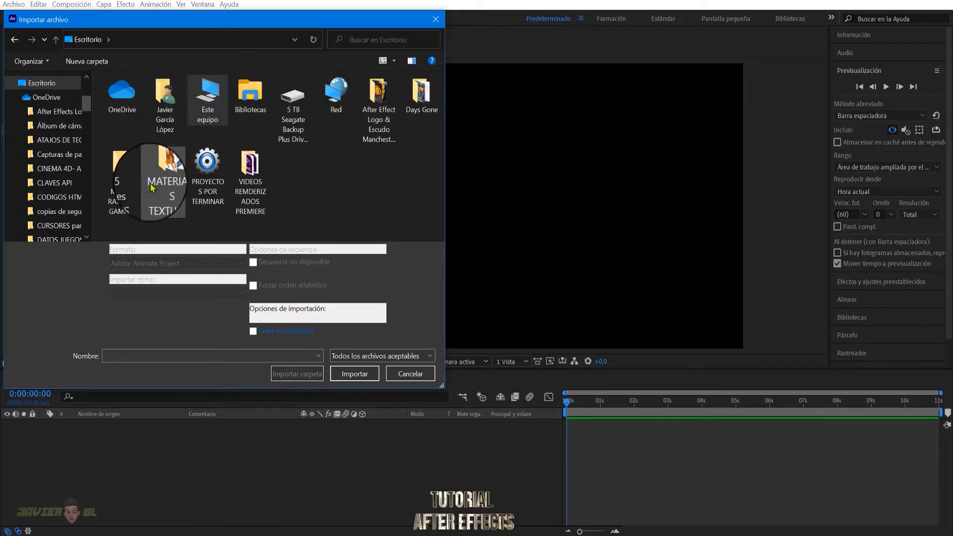
double_click(377, 124)
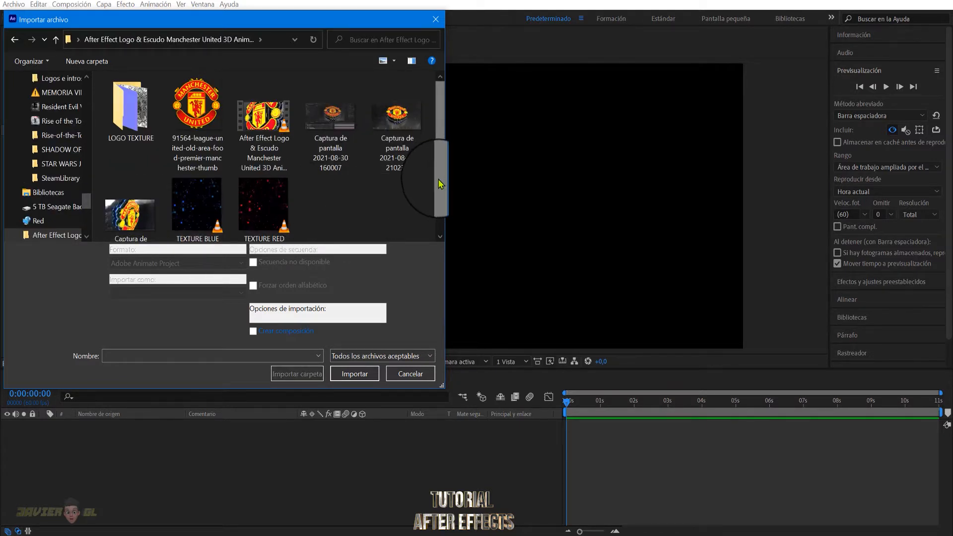
mouse_move(439, 180)
mouse_down()
mouse_move(439, 195)
mouse_move(440, 182)
mouse_up()
click(190, 105)
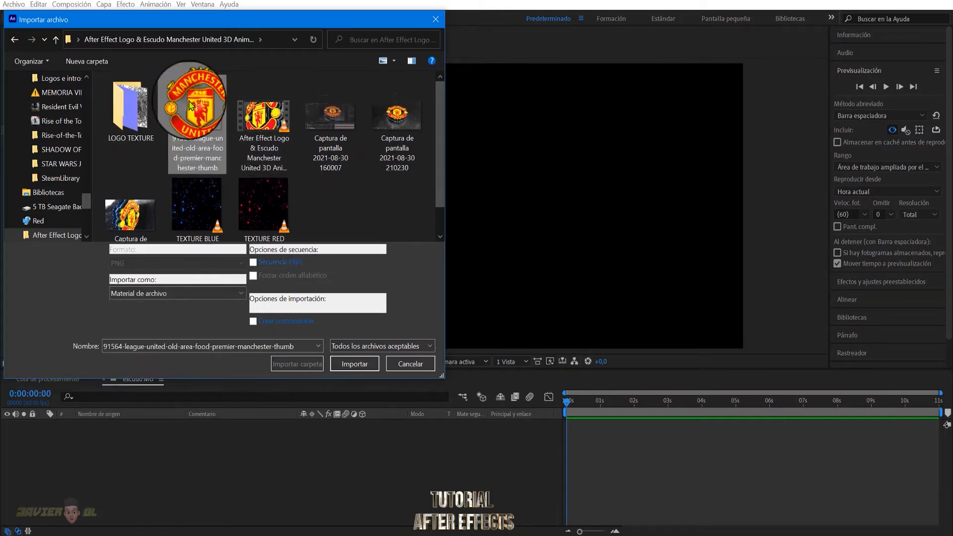
ctrl+click(195, 207)
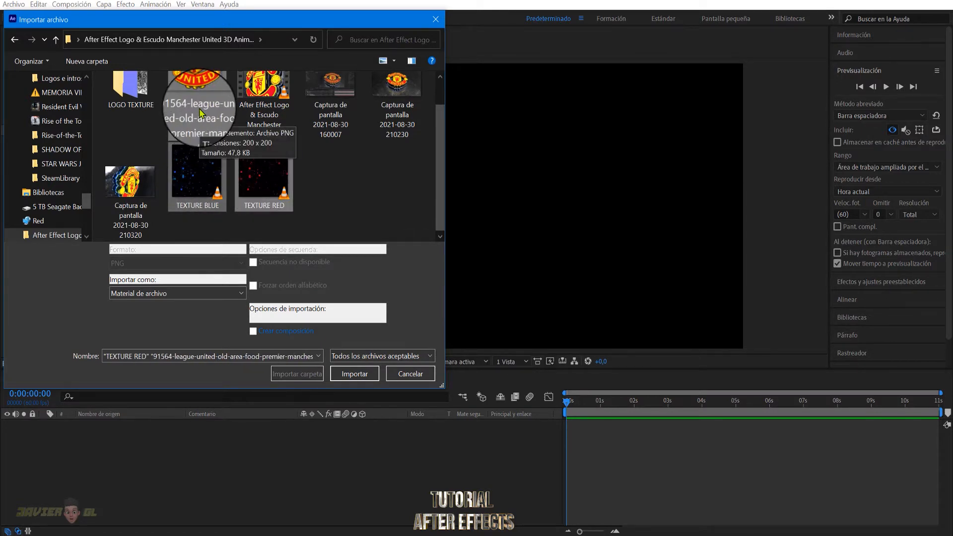
click(354, 374)
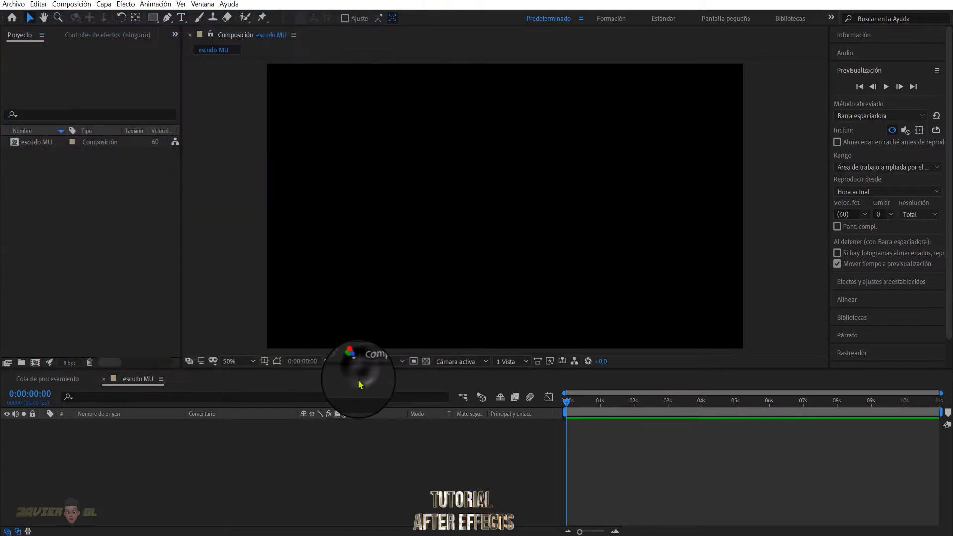
click(113, 241)
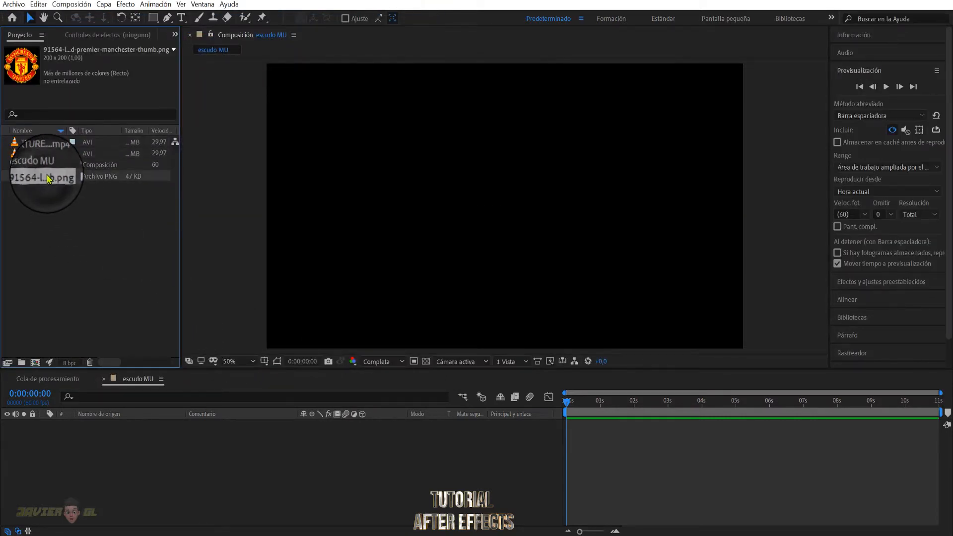
- Add the crest PNG to the composition and scale it up to about 60% of the frame's height
click(47, 205)
drag(50, 177, 99, 432)
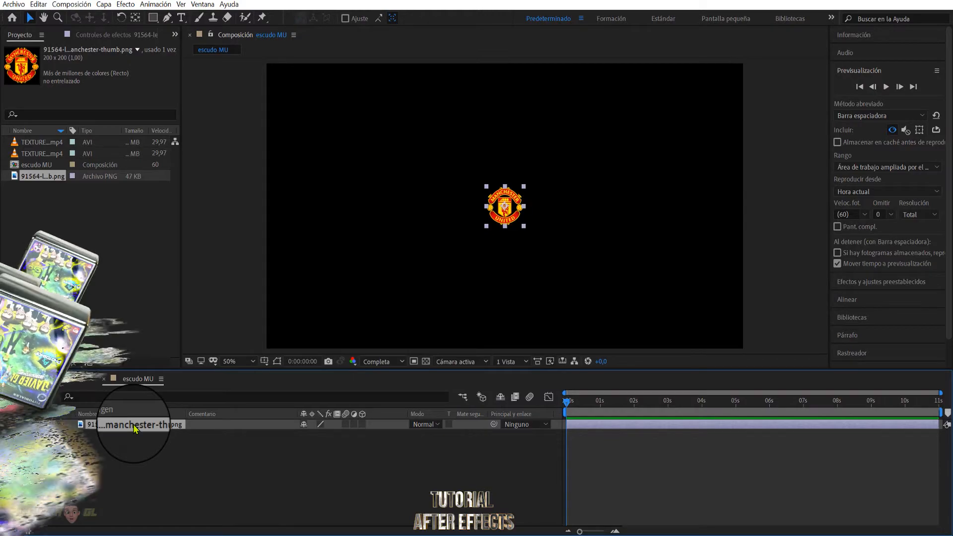
key(s)
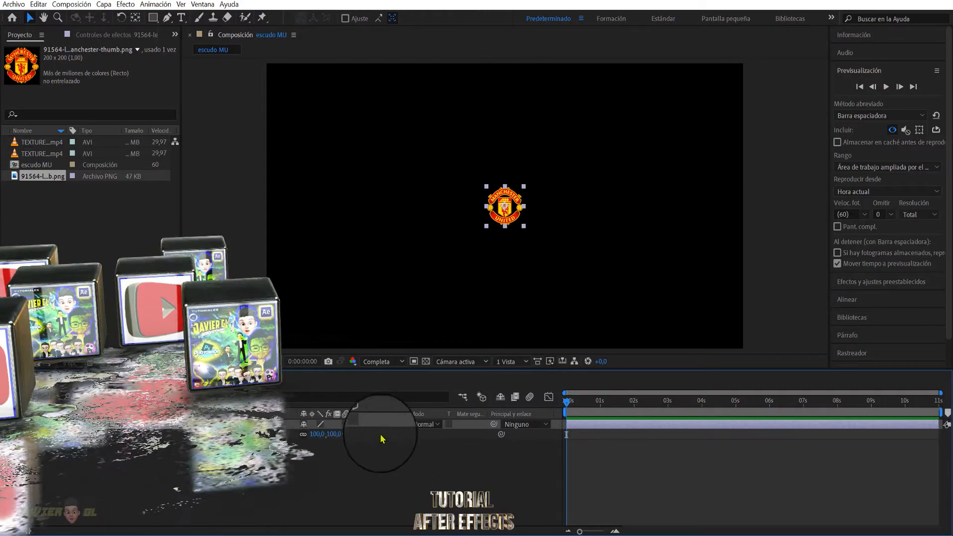
drag(334, 437, 522, 435)
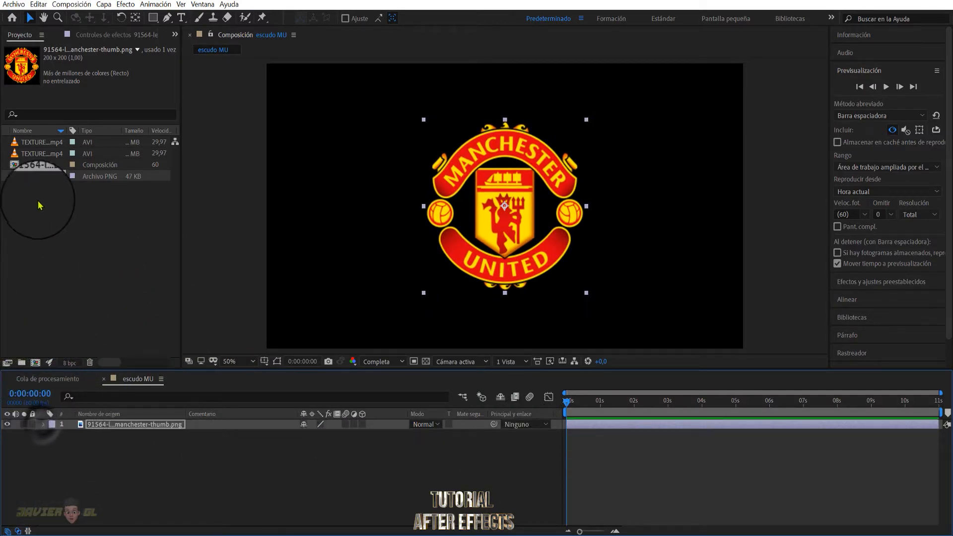
- Add the TEXTURE BLUE and TEXTURE RED videos to the composition and place the crest layer beneath both of them
drag(43, 153, 78, 437)
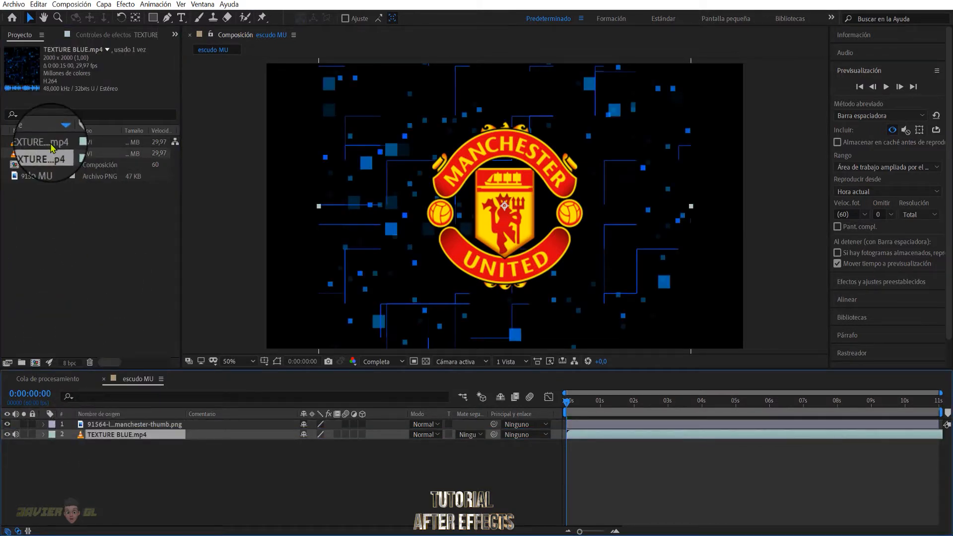
drag(49, 145, 99, 451)
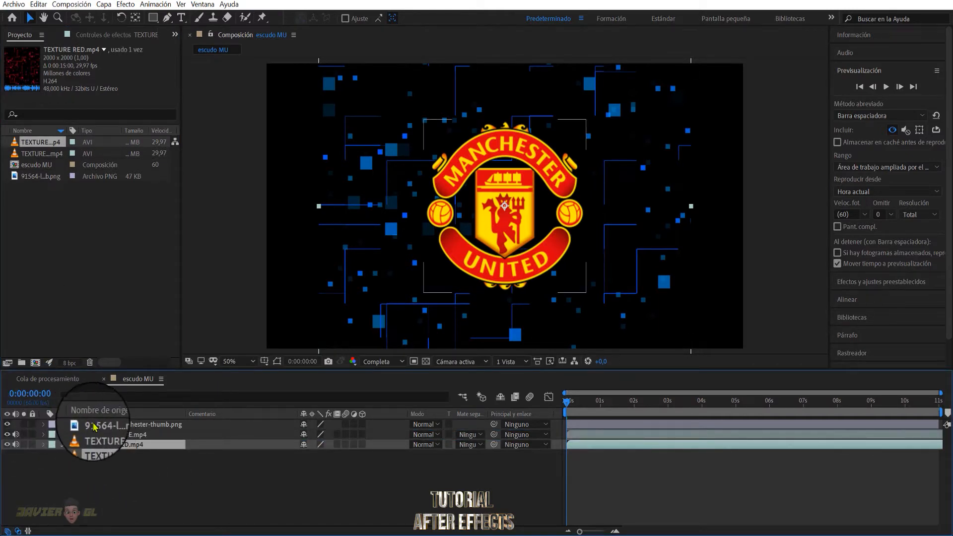
drag(98, 430, 94, 464)
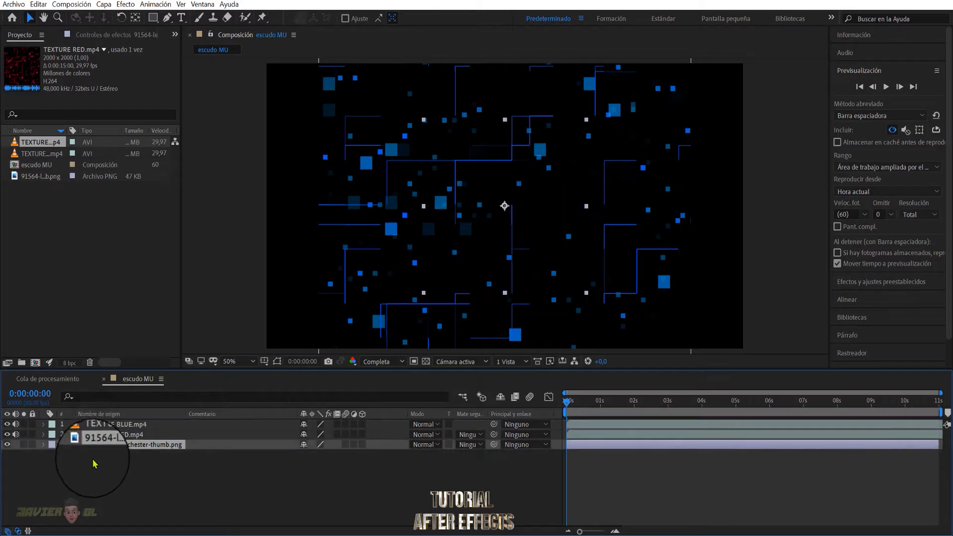
- Hide the TEXTURE BLUE and TEXTURE RED layers
click(8, 426)
click(8, 426)
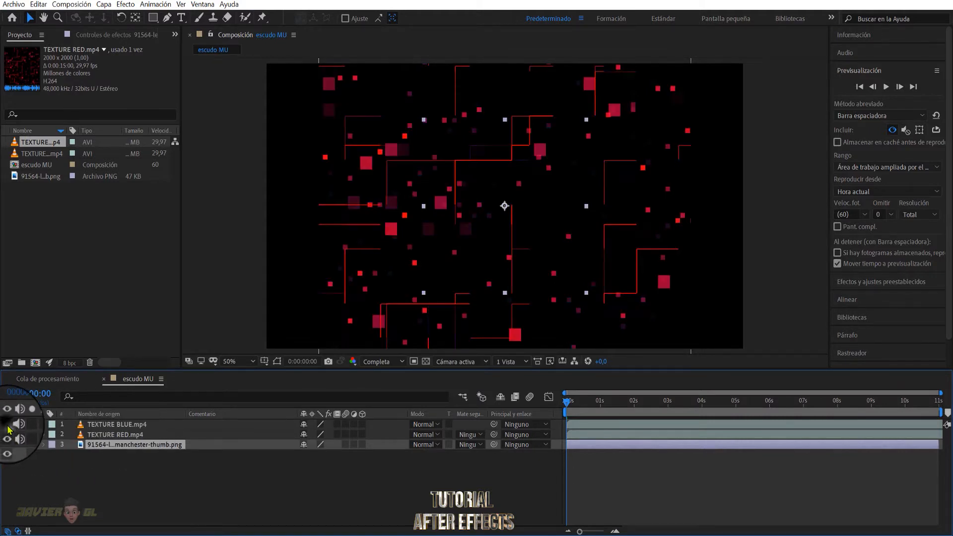
click(8, 435)
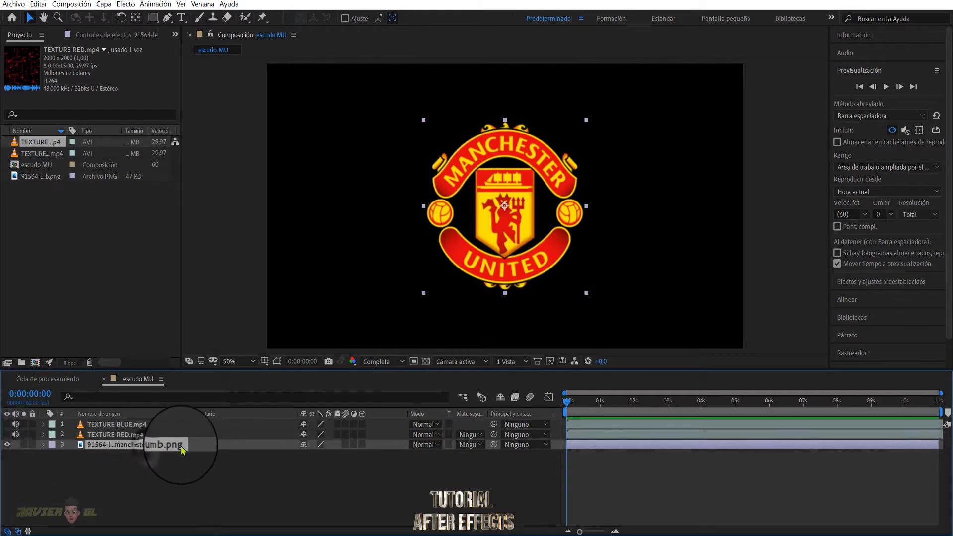
- Create a blue 2560 x 1440 px solid named "e3d" and place it beneath the crest layer
right_click(106, 468)
mouse_move(252, 355)
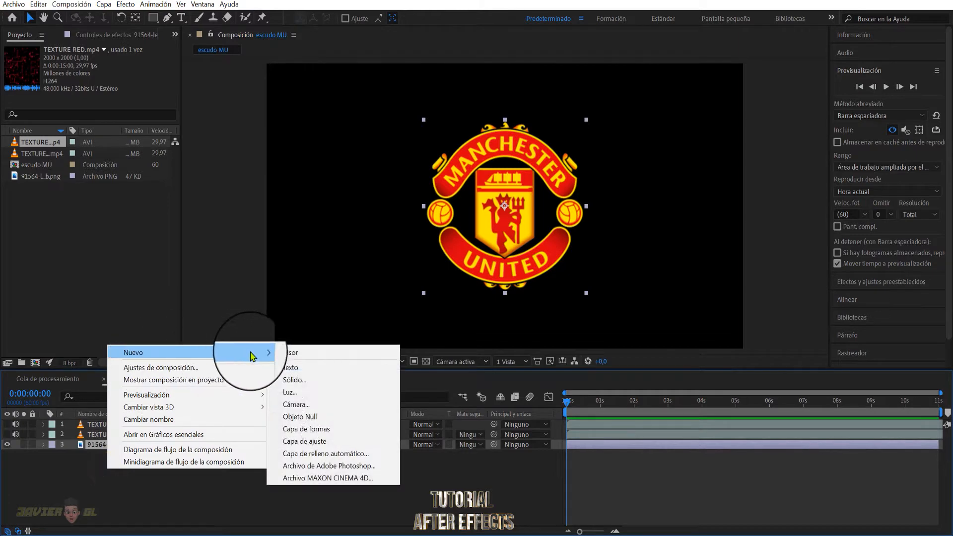
click(294, 379)
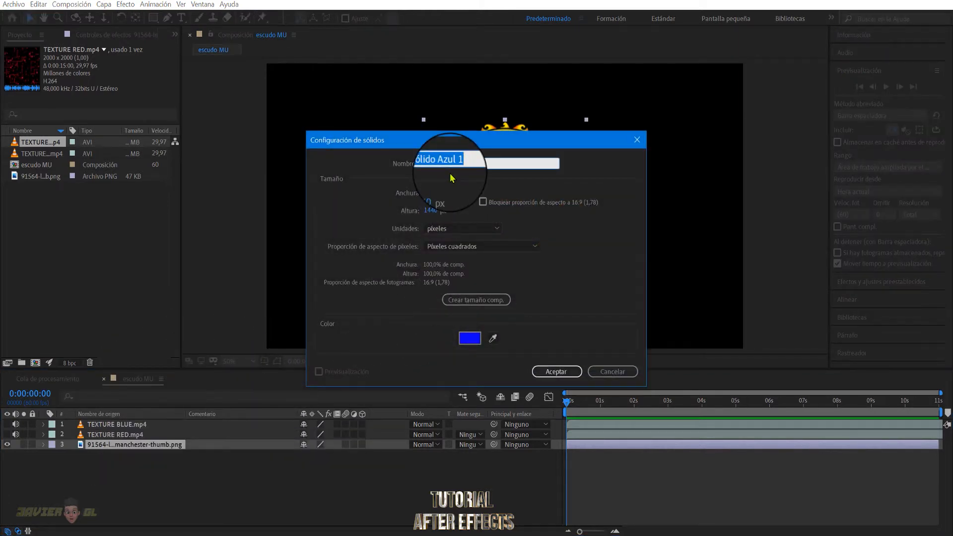
text(3d)
key(Home)
text(e)
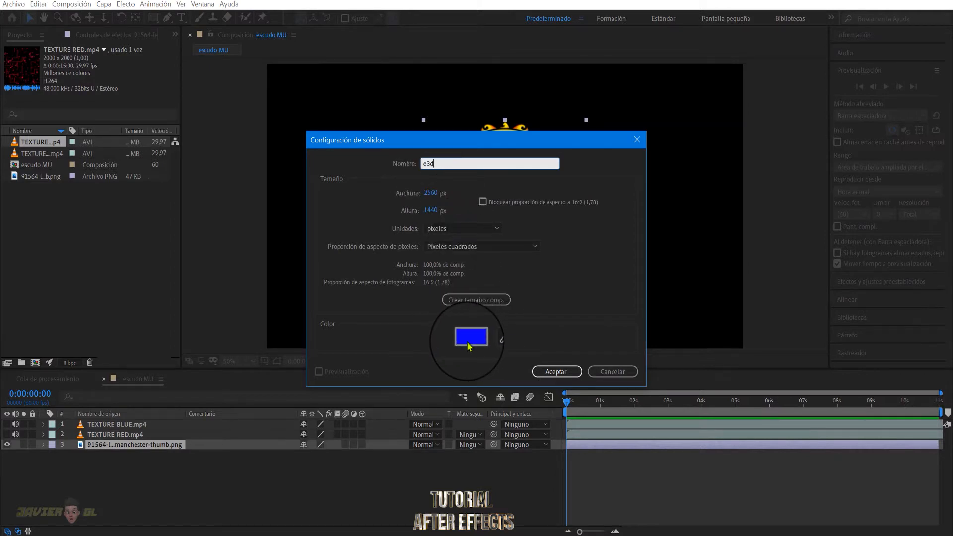
click(556, 371)
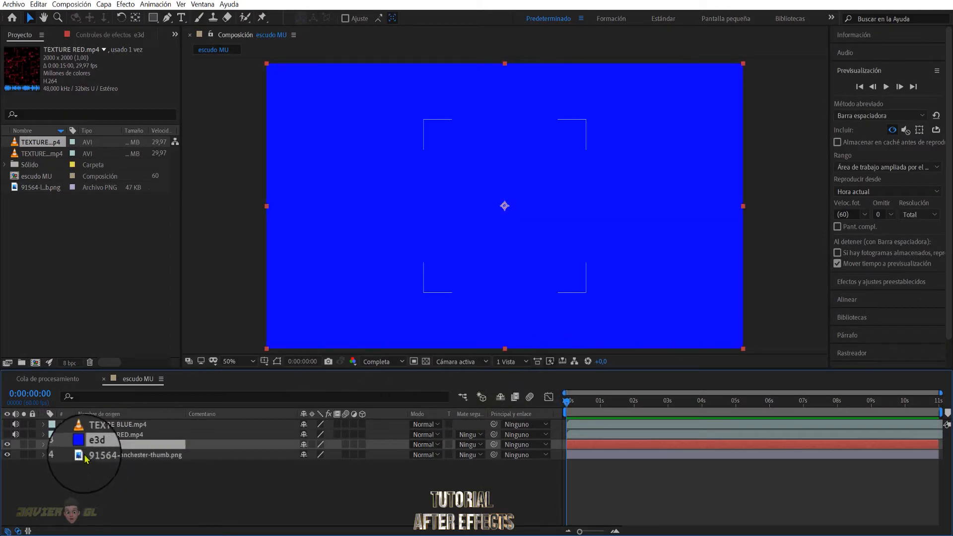
drag(96, 444, 103, 466)
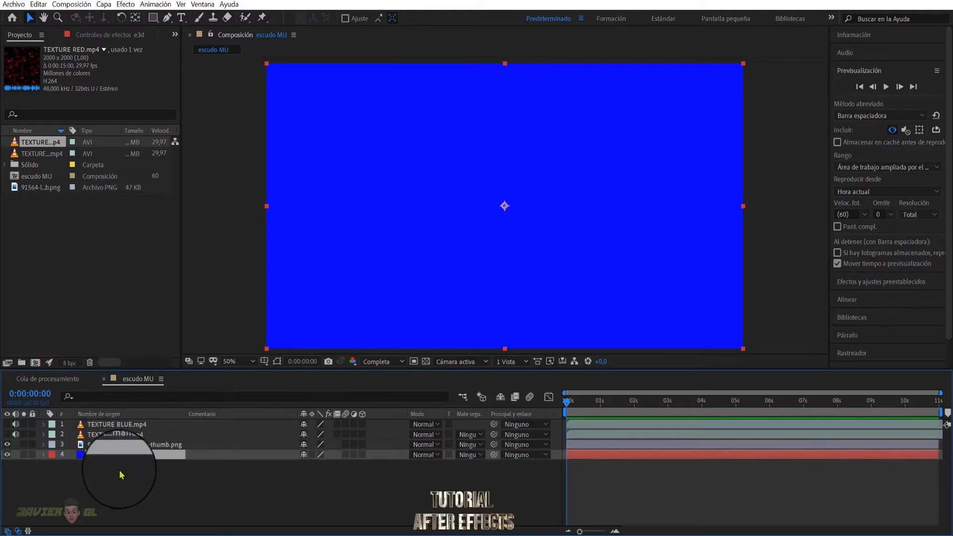
- Hide the crest layer and apply the Element effect to the e3d solid
click(8, 445)
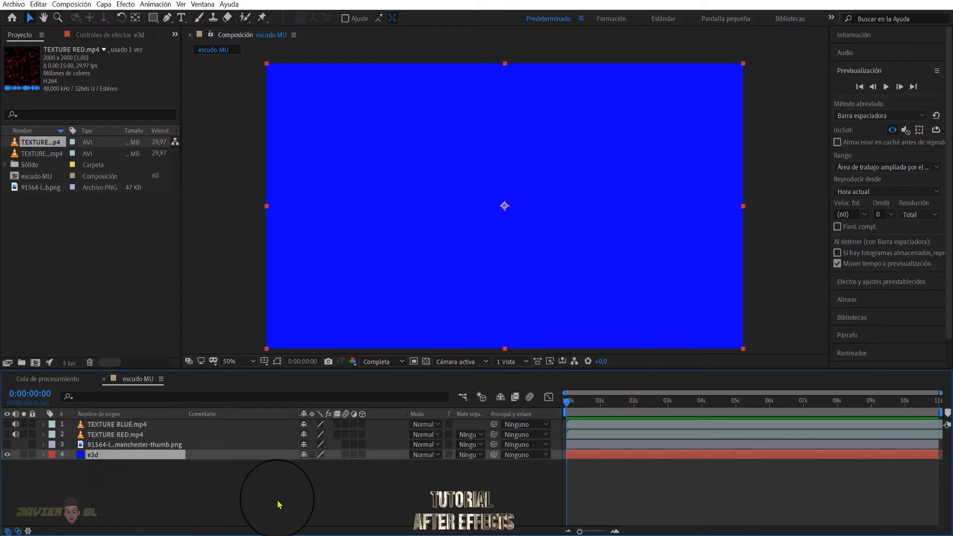
key(ctrl+space)
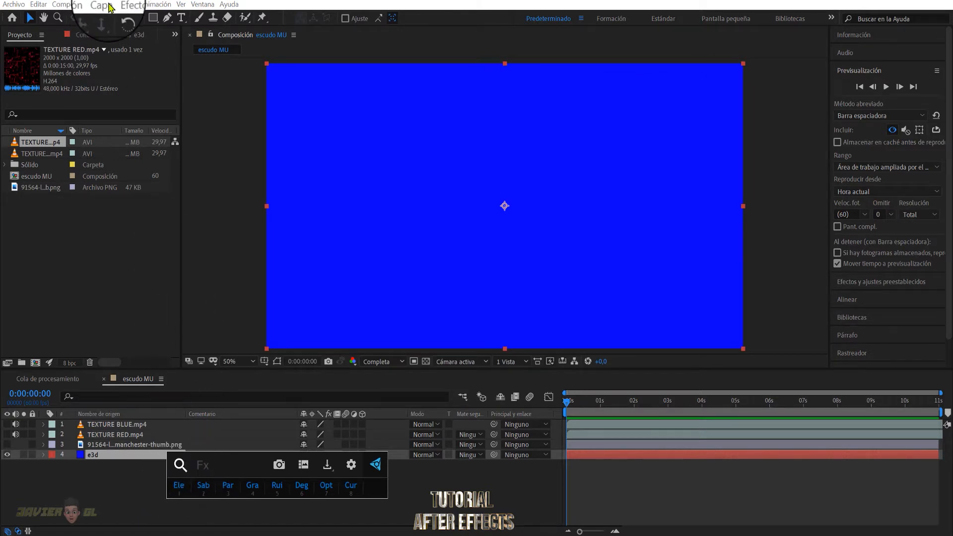
click(176, 484)
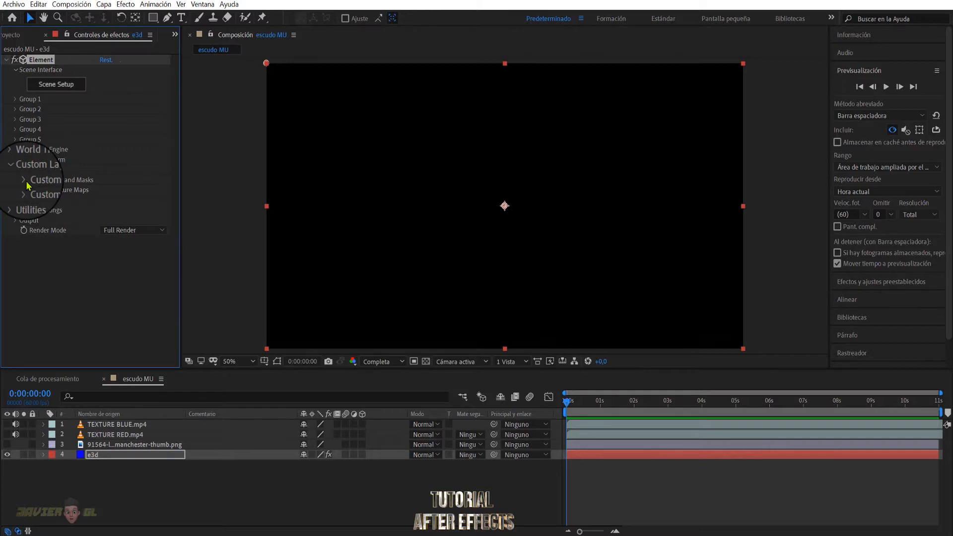
- Assign the Manchester crest image layer as Path Layer 1 in the Element effect's custom text and masks
click(23, 179)
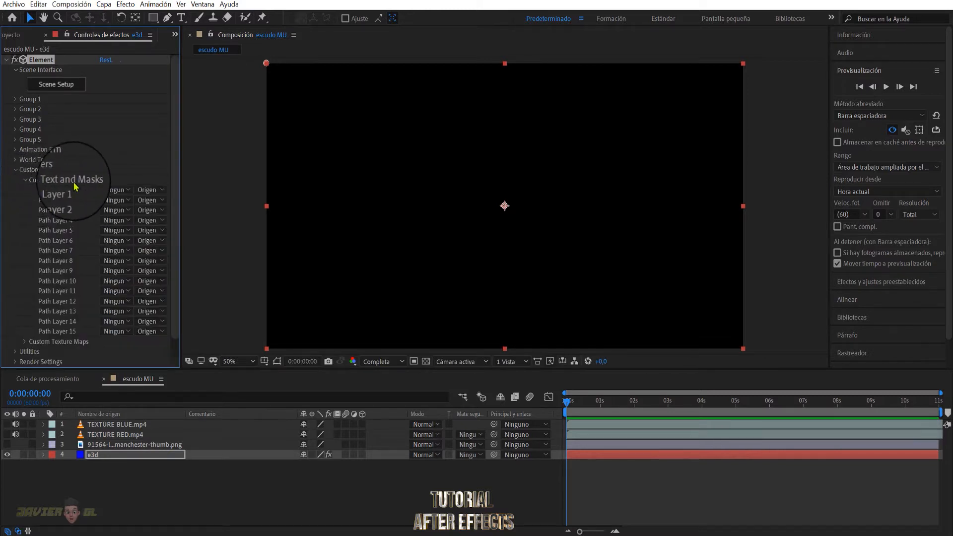
click(117, 189)
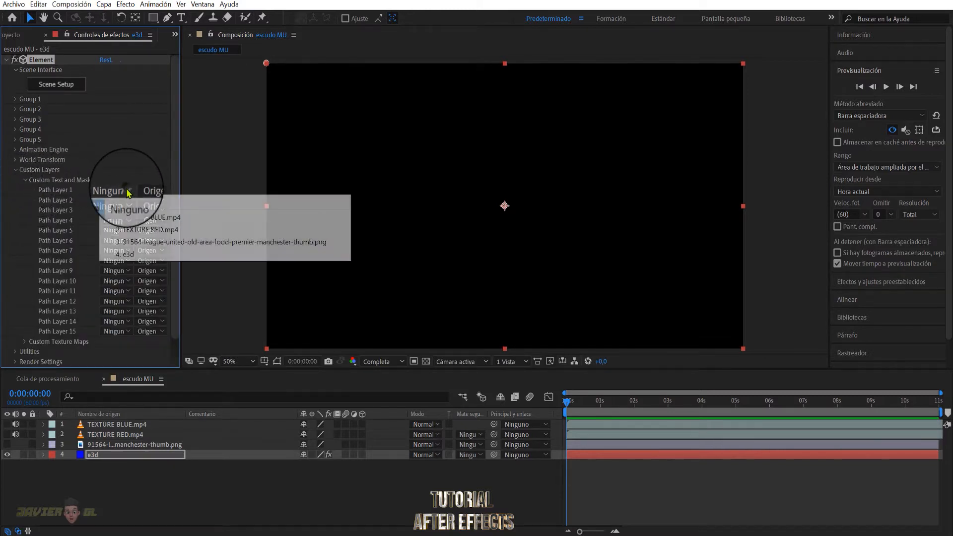
click(135, 243)
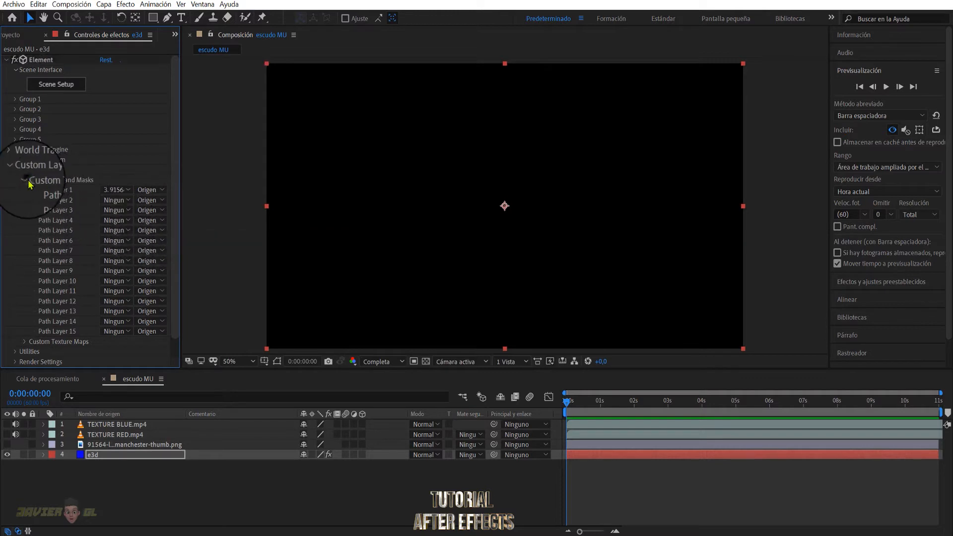
click(25, 181)
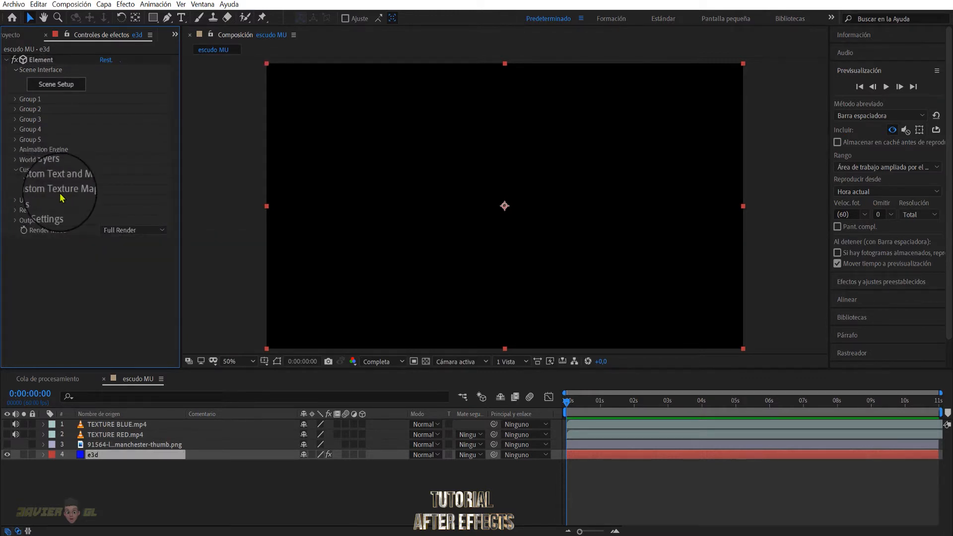
- Assign TEXTURE BLUE.mp4 to Layer 1 and TEXTURE RED.mp4 to Layer 2 in the Element effect's custom texture maps
click(26, 190)
scroll(74, 198, down, 2)
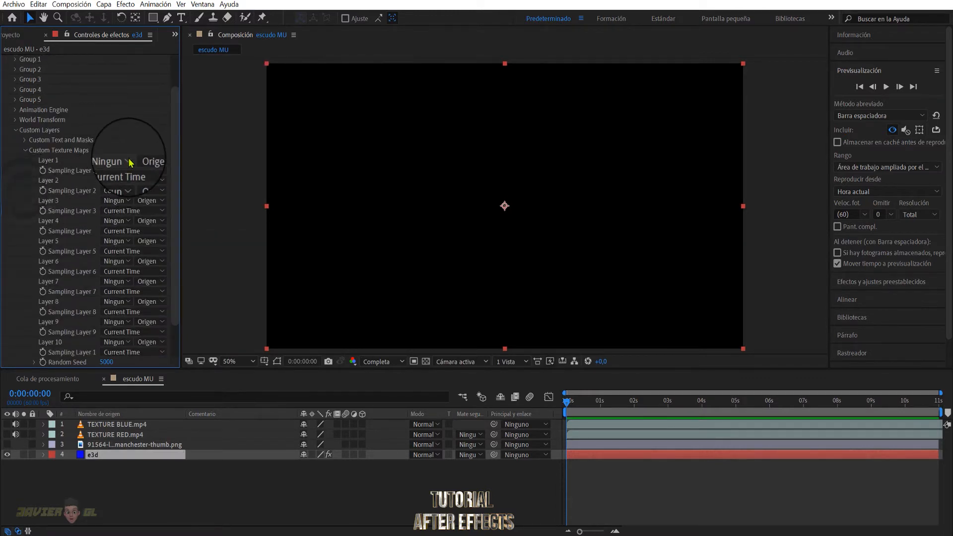
click(128, 162)
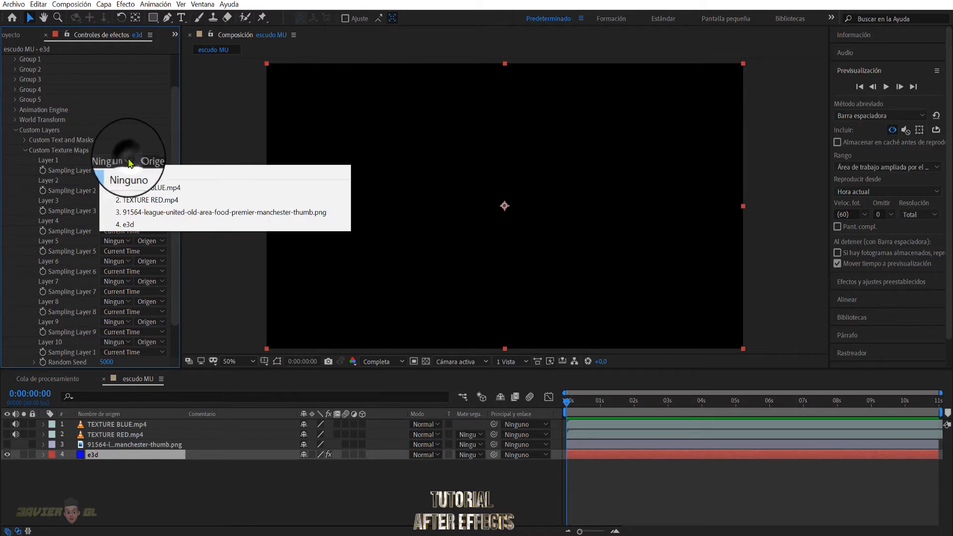
click(136, 192)
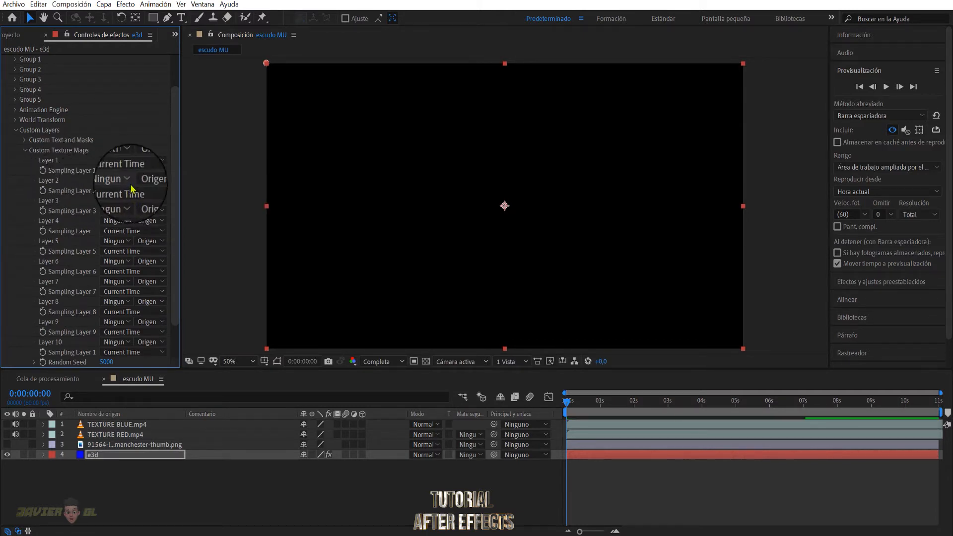
click(128, 181)
click(137, 221)
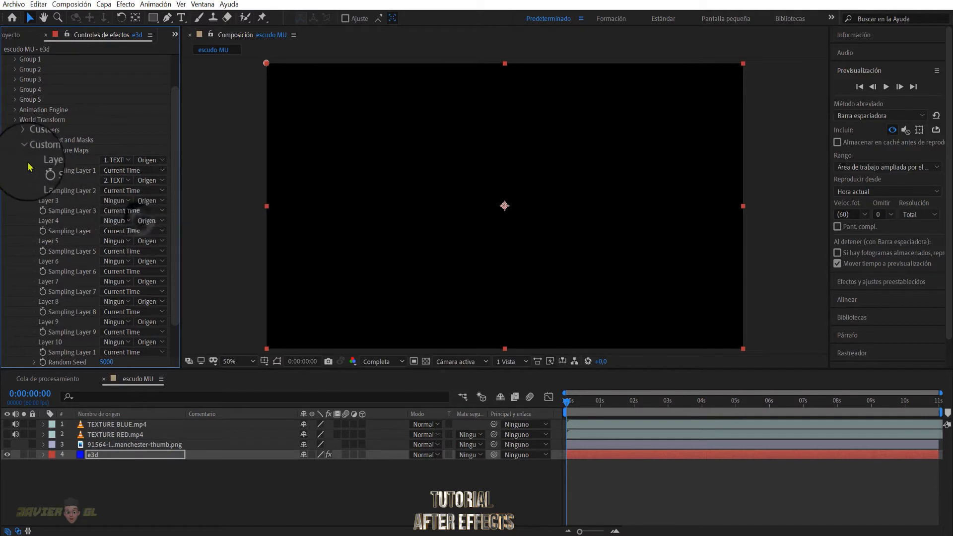
click(16, 130)
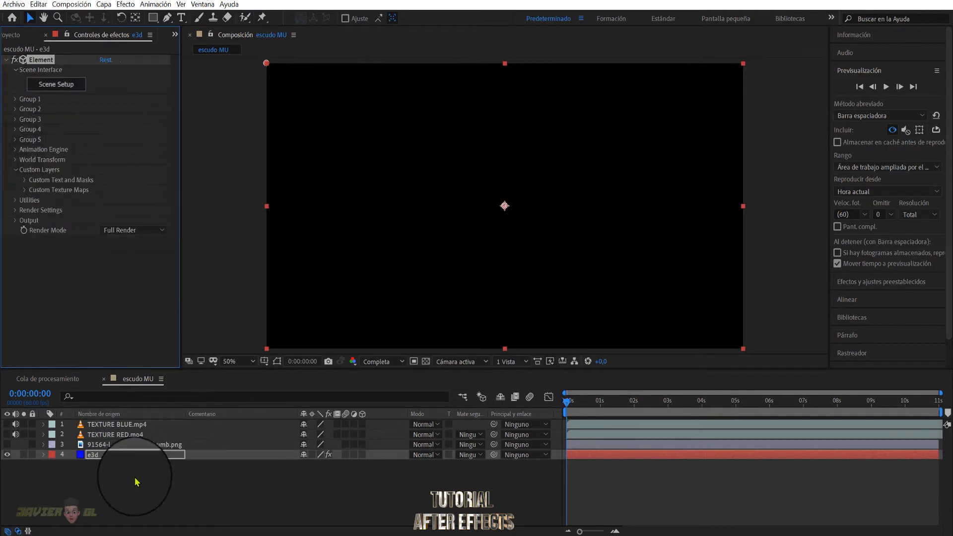
- Create an extrusion model in Element's Scene Setup and accept the scene
click(56, 84)
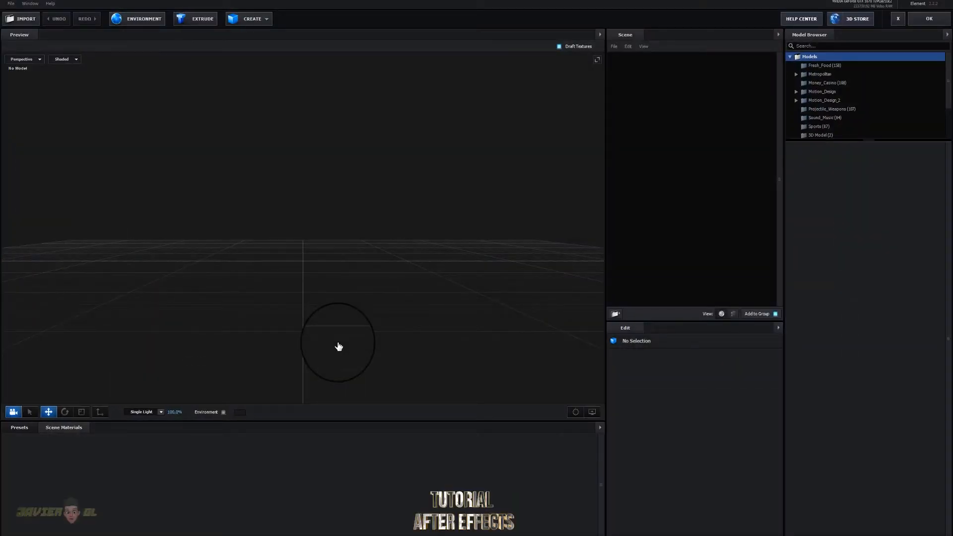
click(198, 21)
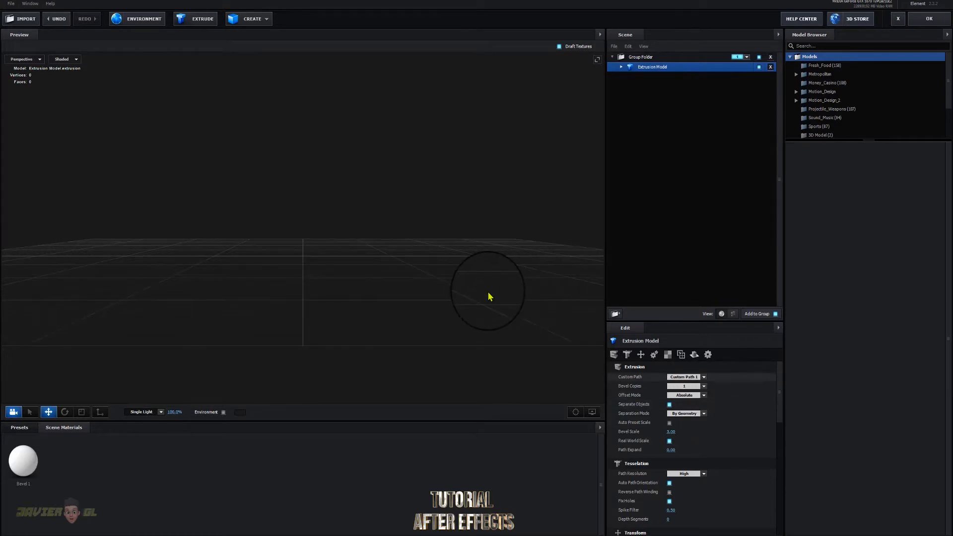
click(930, 23)
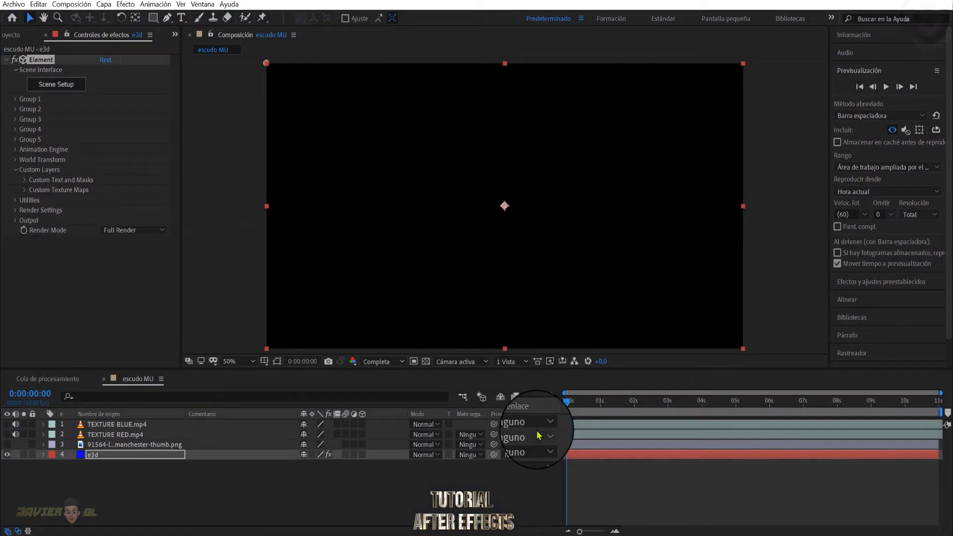
- Make the crest image layer visible and rename it "escudo manchester"
click(7, 444)
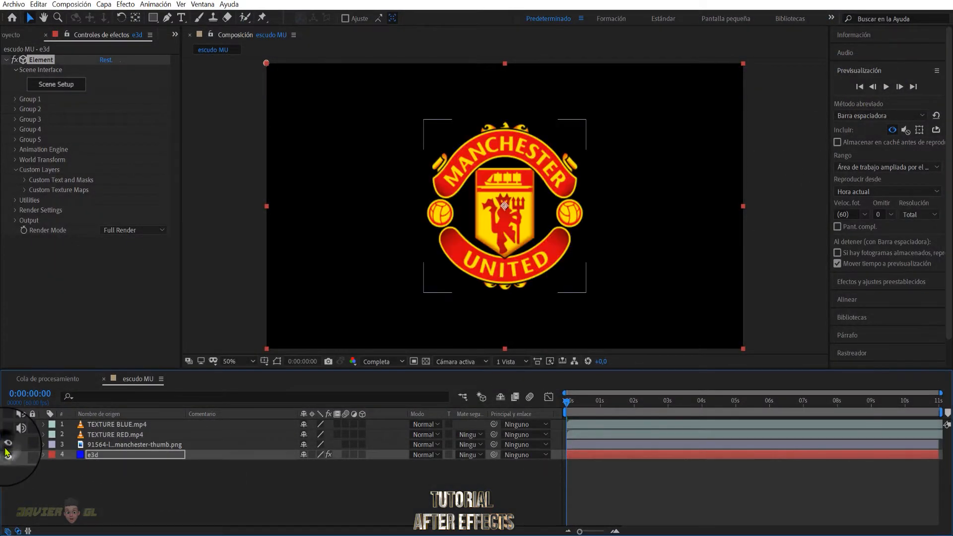
click(109, 447)
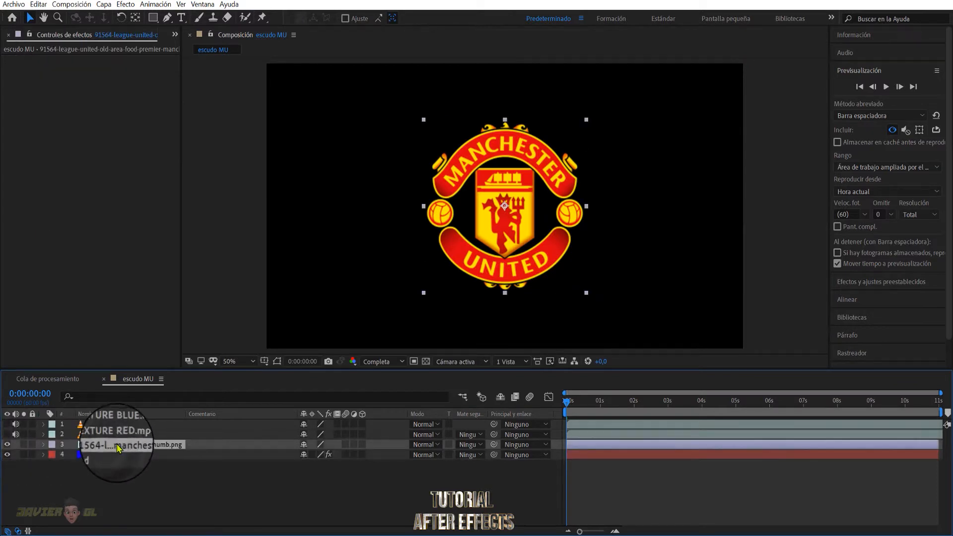
right_click(109, 446)
click(129, 431)
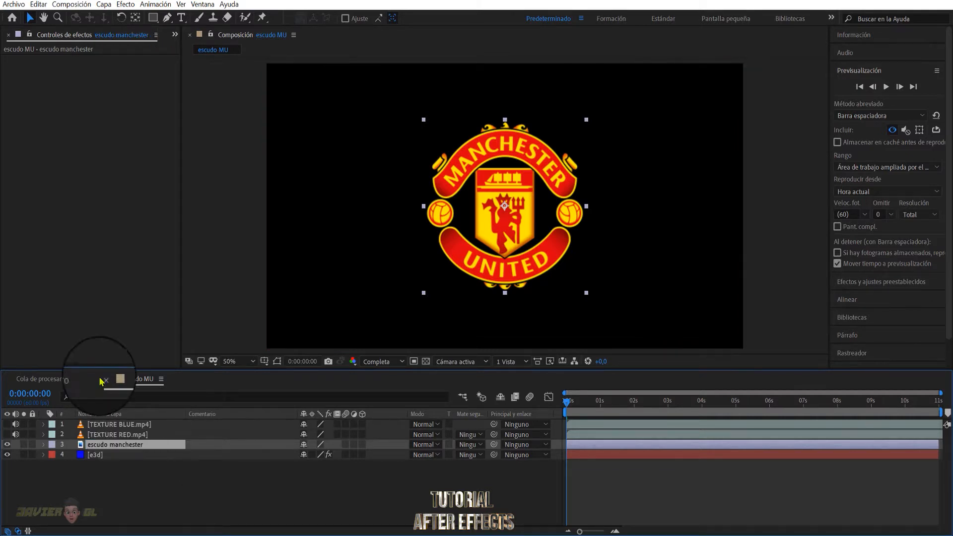
- Auto-trace the escudo manchester layer's alpha channel at the current frame, then show the resulting mask outlines briefly and hide them
click(104, 8)
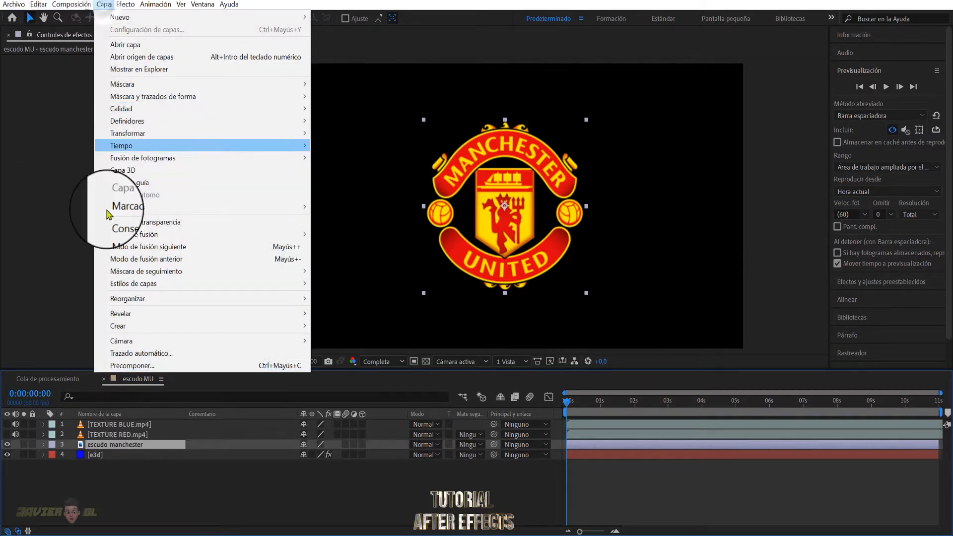
click(125, 351)
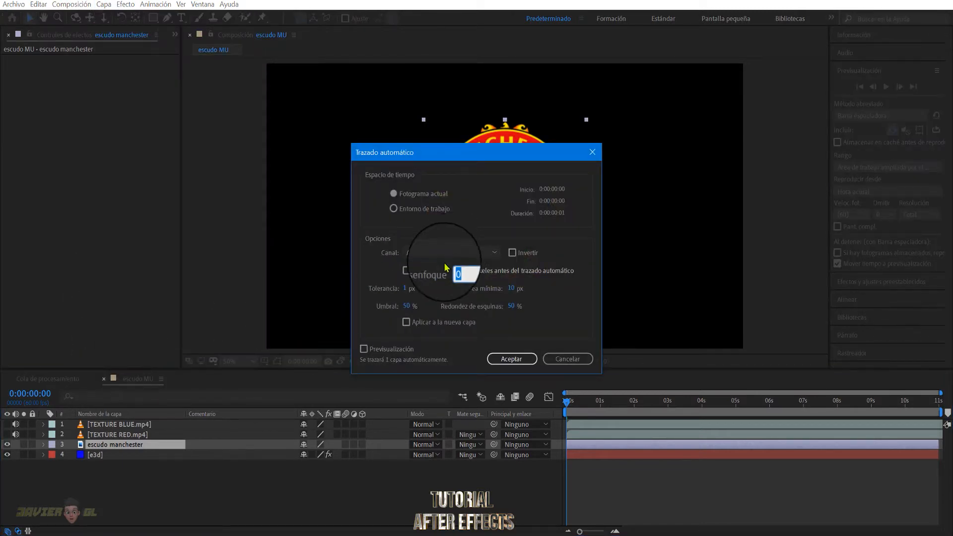
click(406, 321)
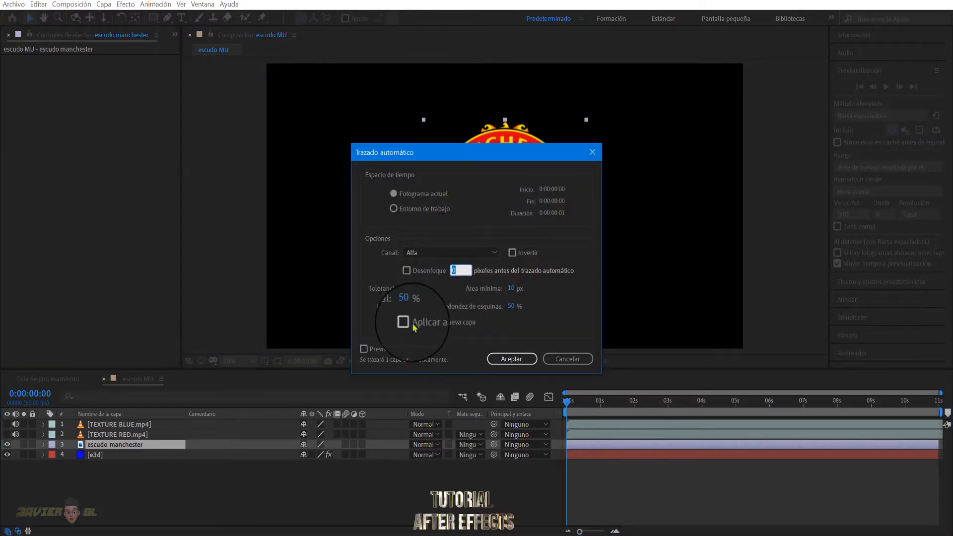
click(511, 358)
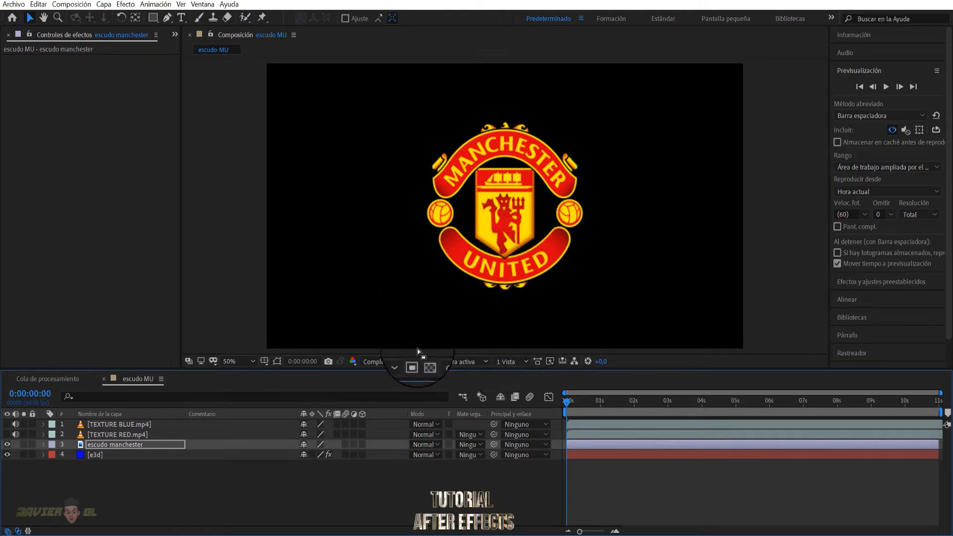
click(276, 359)
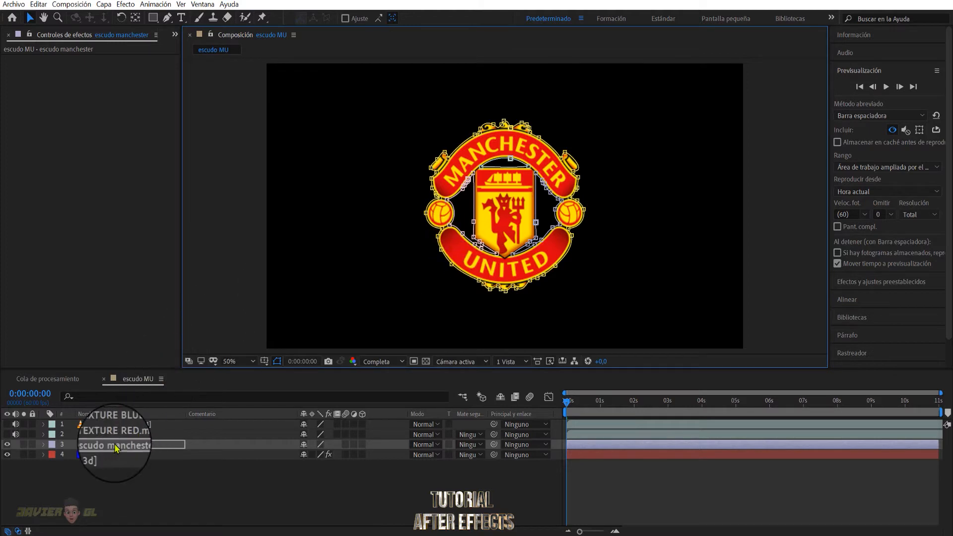
click(277, 364)
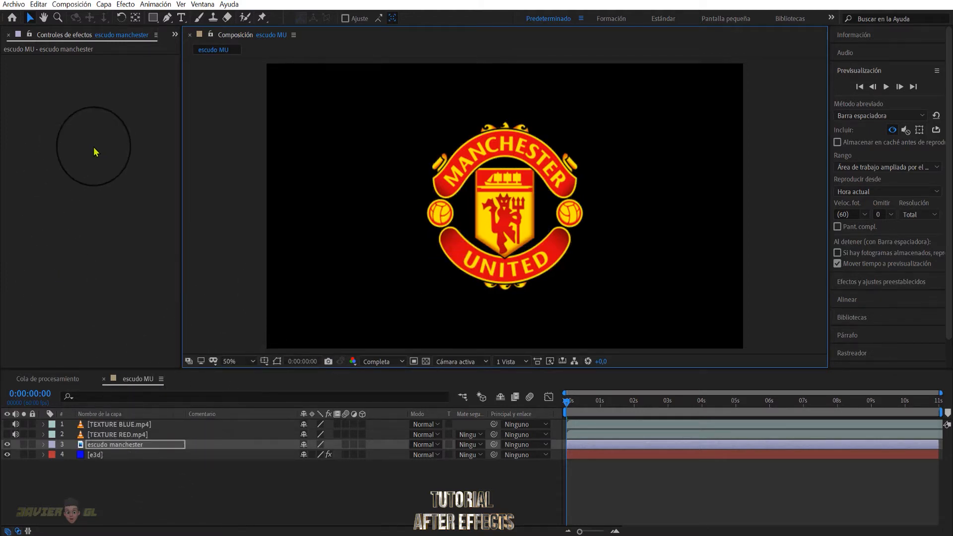
- Check that the e3d solid's Element effect uses escudo manchester as Path Layer 1
click(92, 455)
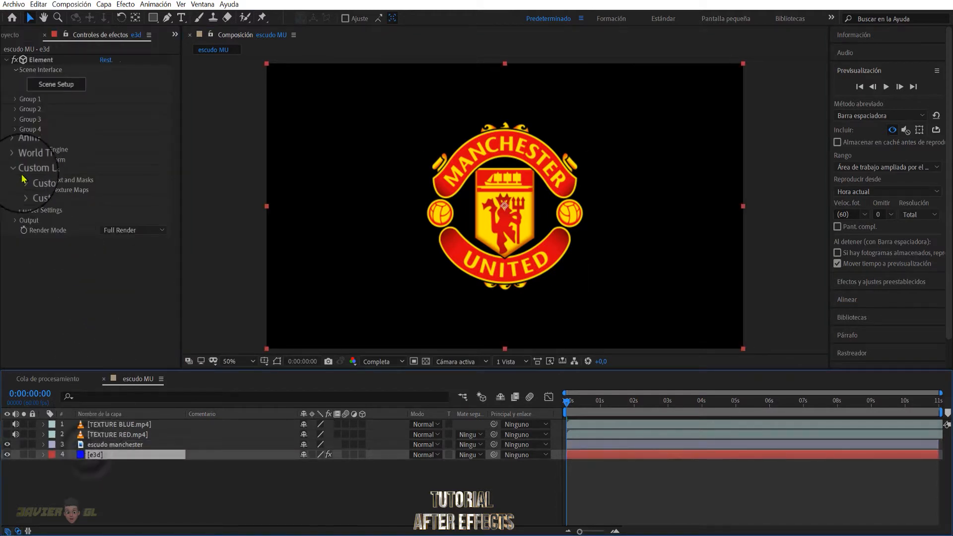
click(25, 180)
click(125, 197)
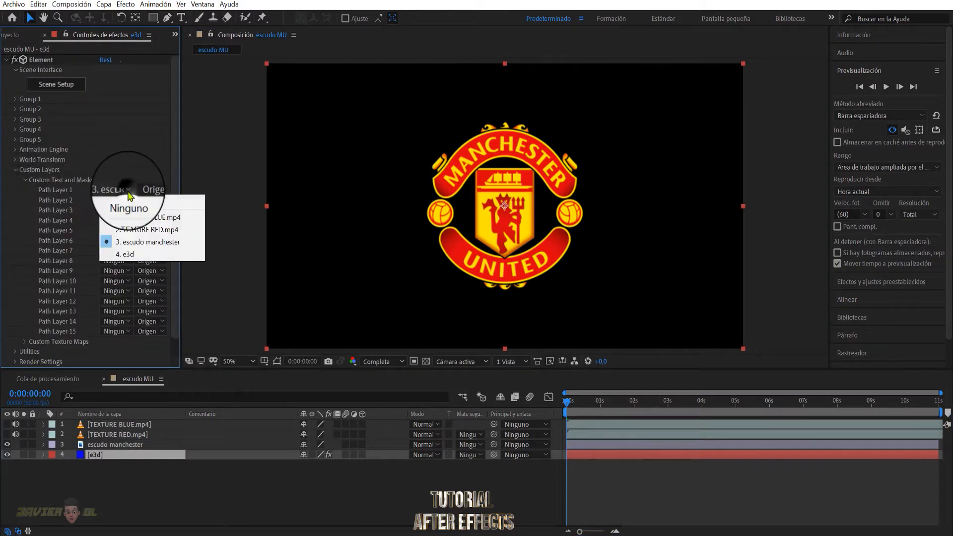
click(130, 243)
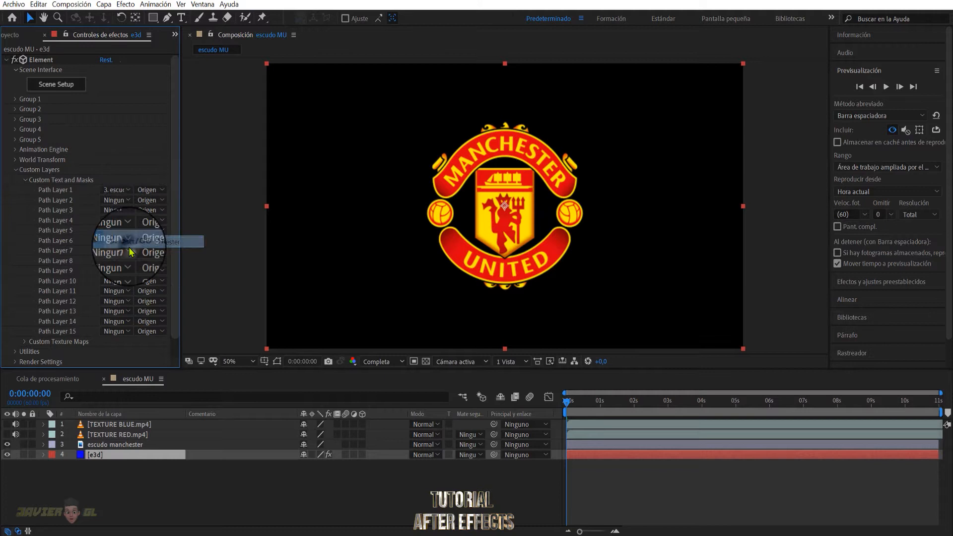
click(115, 200)
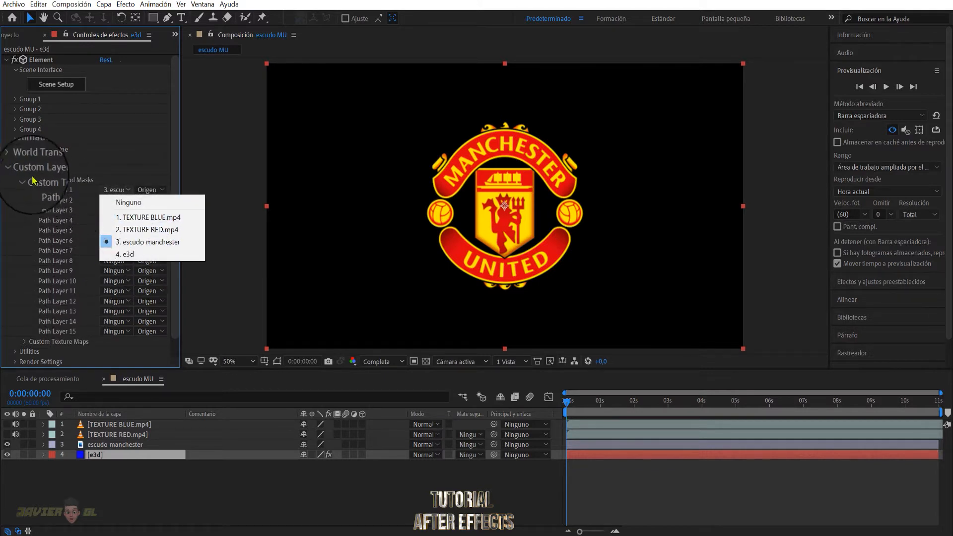
click(17, 169)
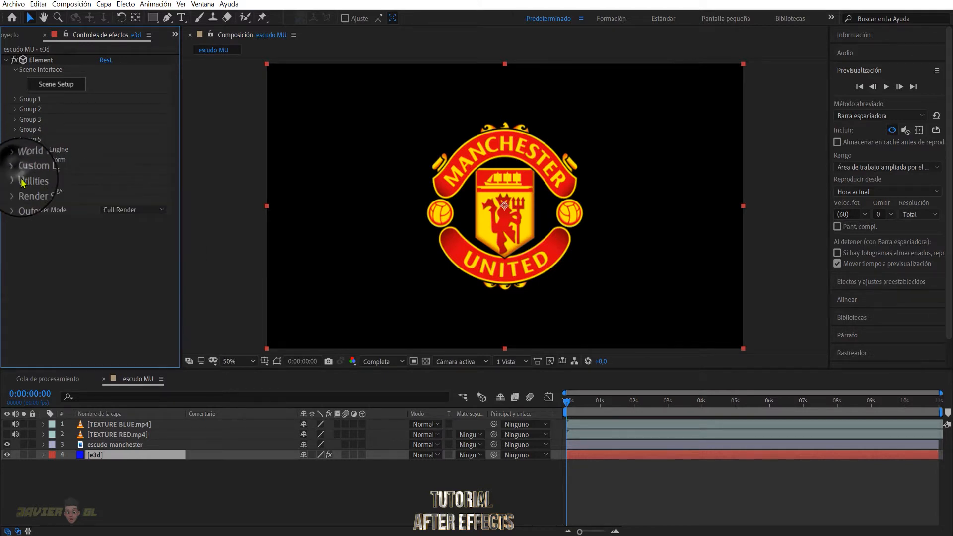
- Open Element's Scene Setup and examine the extruded crest model's shape and thickness from several angles
click(50, 86)
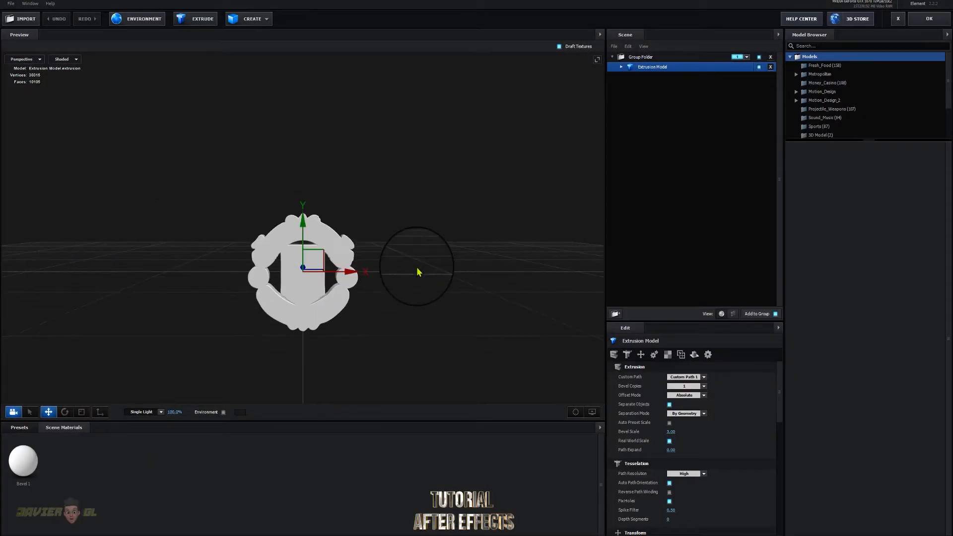
drag(417, 272, 441, 294)
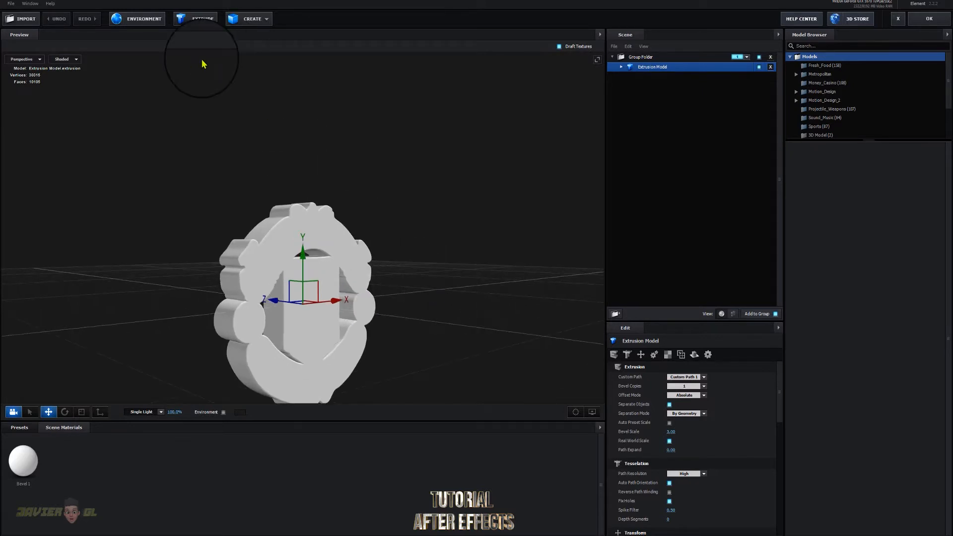
scroll(404, 224, down, 1)
drag(380, 299, 385, 298)
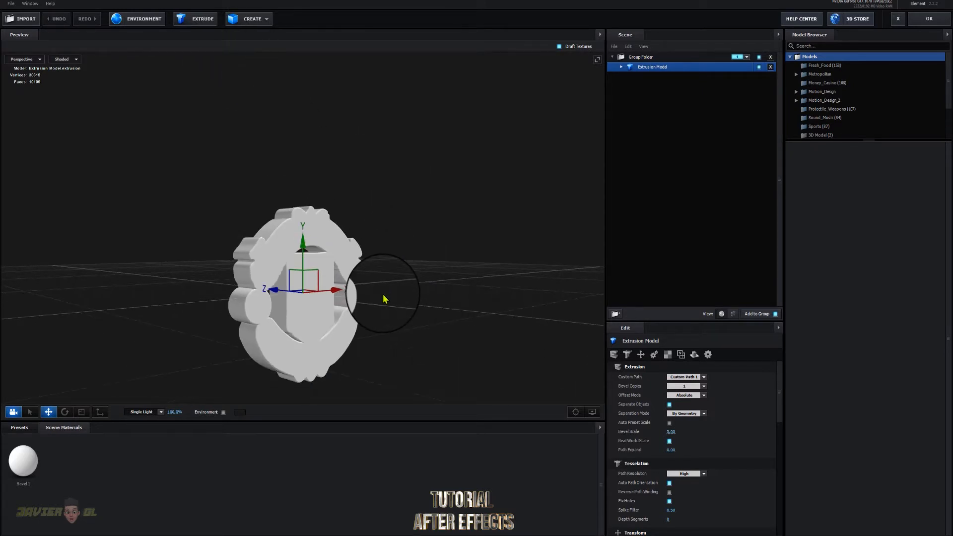
drag(469, 338, 448, 326)
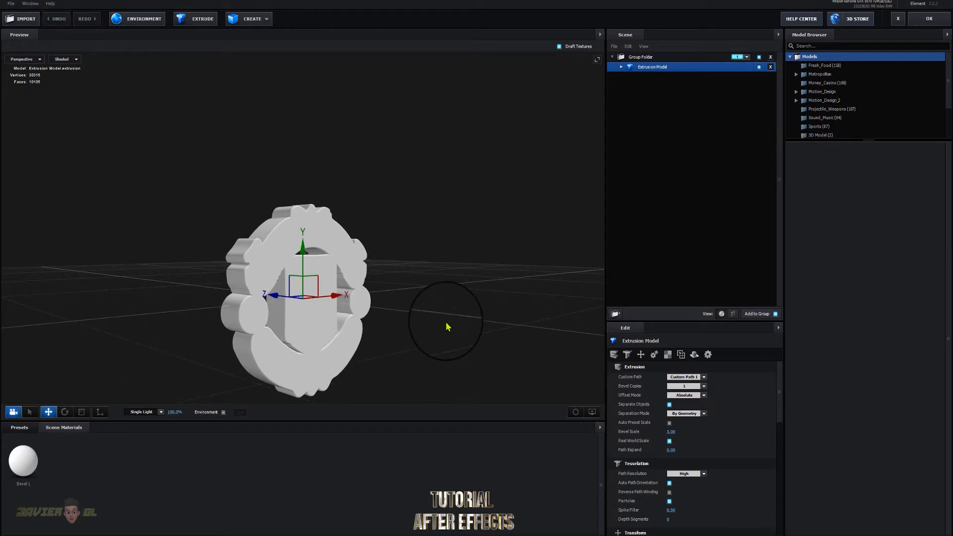
drag(388, 316, 437, 309)
scroll(436, 310, up, 3)
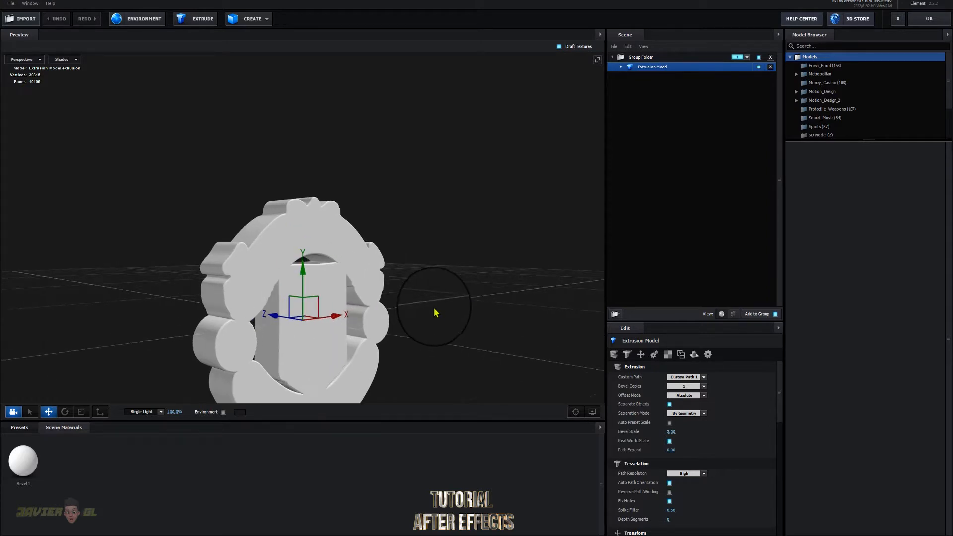
scroll(429, 317, down, 3)
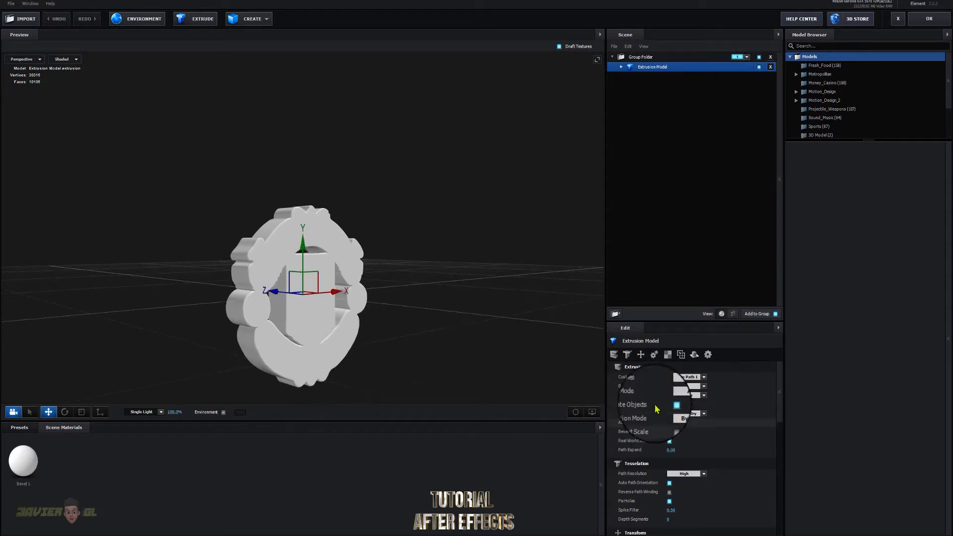
- Review the extrusion's Path Resolution options and display the crest model as a wireframe in the preview
scroll(691, 462, down, 1)
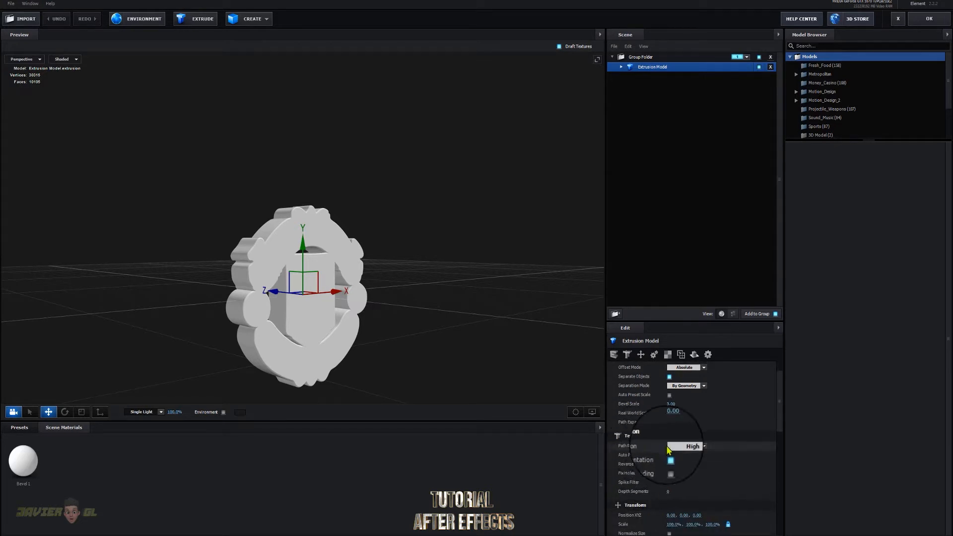
click(695, 447)
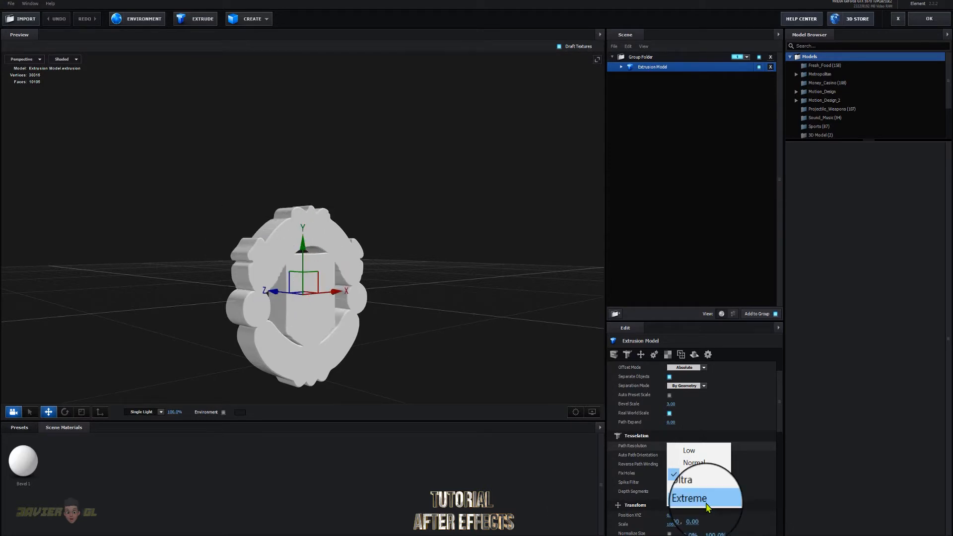
click(65, 59)
click(69, 74)
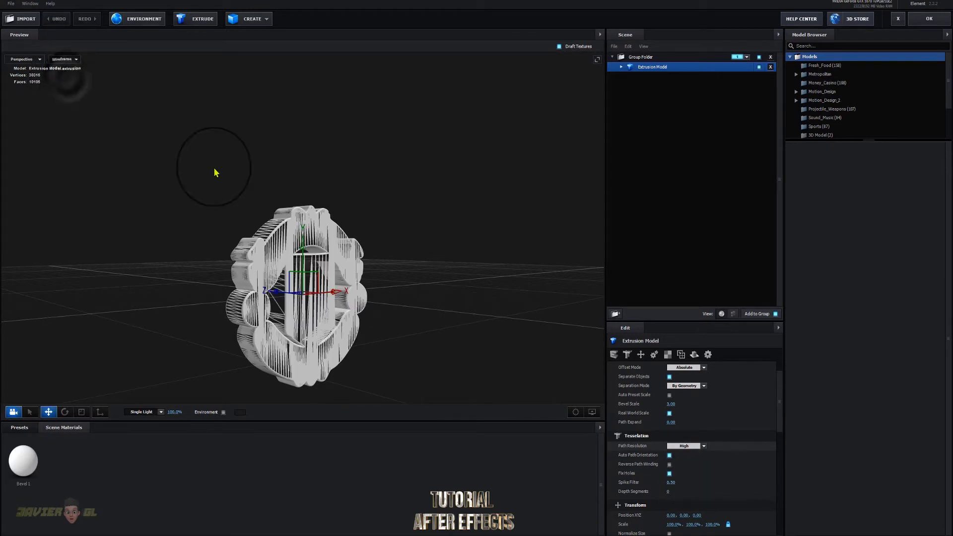
- Try the Low Path Resolution on the extruded crest in the wireframe preview
scroll(425, 302, up, 4)
drag(426, 305, 448, 282)
click(685, 446)
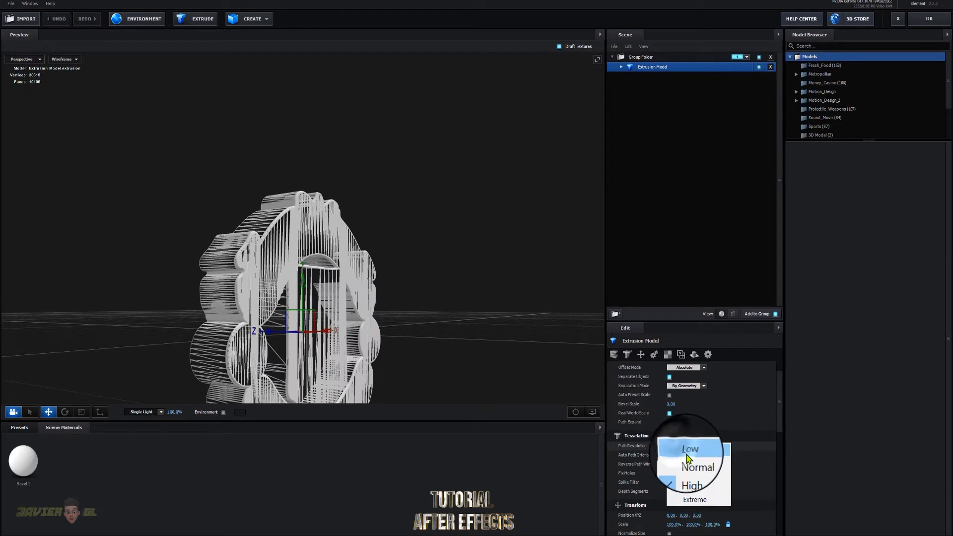
click(687, 450)
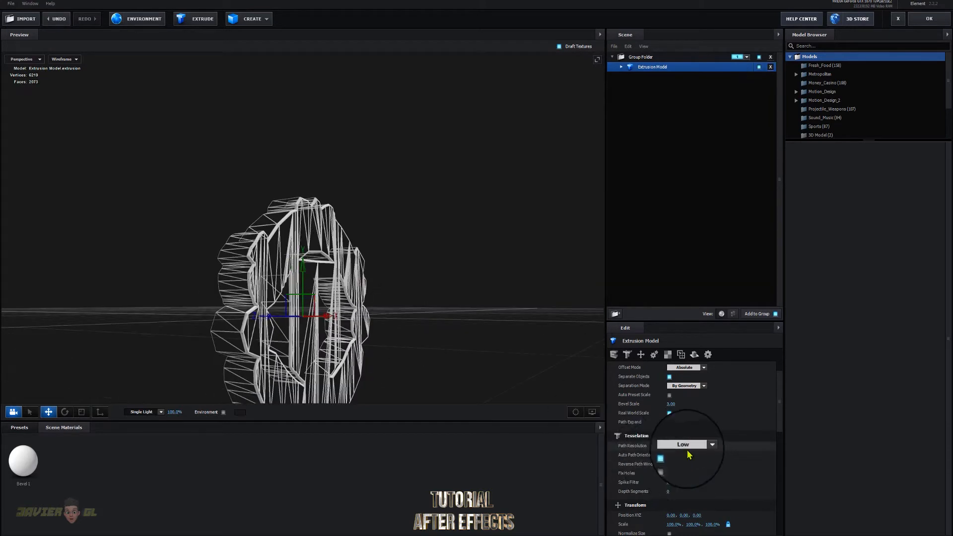
- Set the crest extrusion's Path Resolution to Extreme and inspect the denser wireframe from another angle
click(688, 449)
click(696, 499)
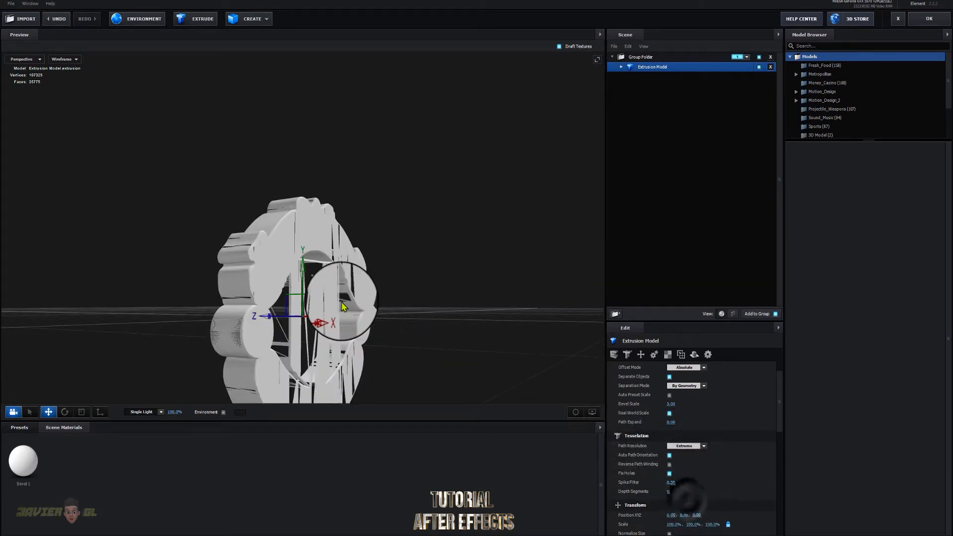
scroll(278, 284, up, 2)
drag(277, 284, 451, 298)
- Return the preview to Shaded display and keep the Path Resolution at Extreme
click(64, 59)
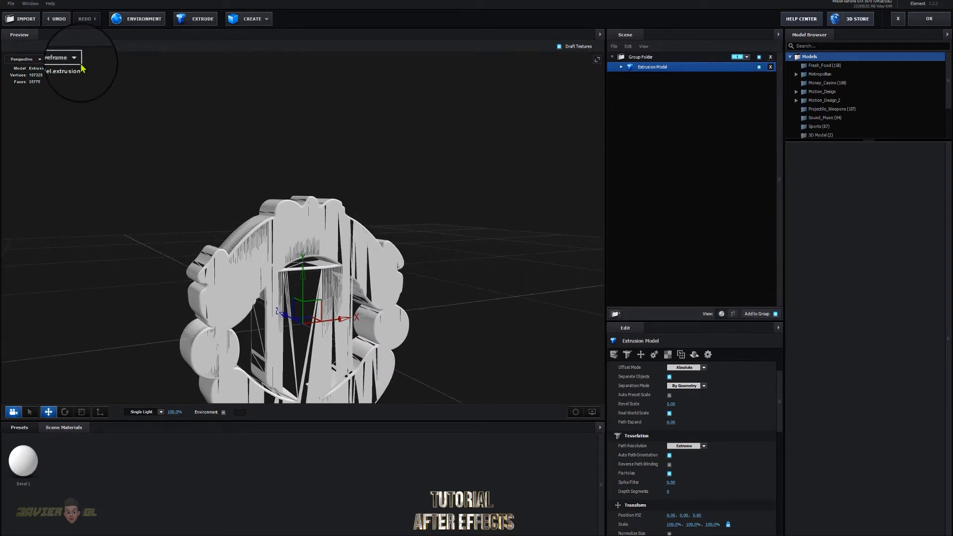
click(68, 60)
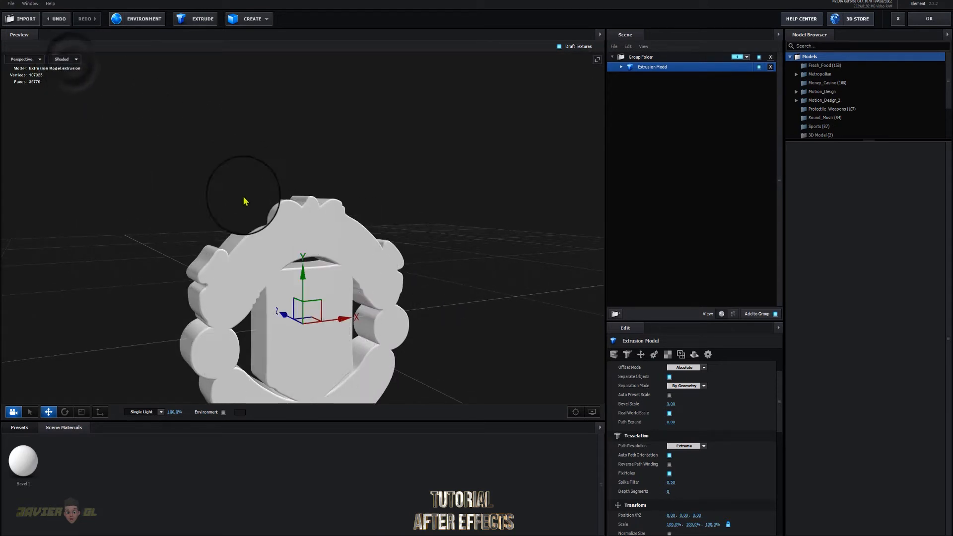
click(684, 445)
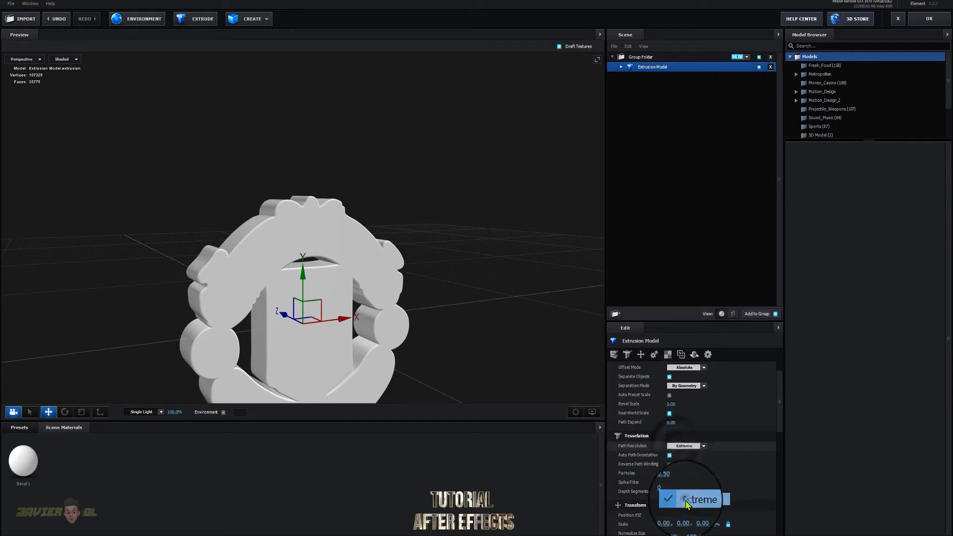
click(683, 500)
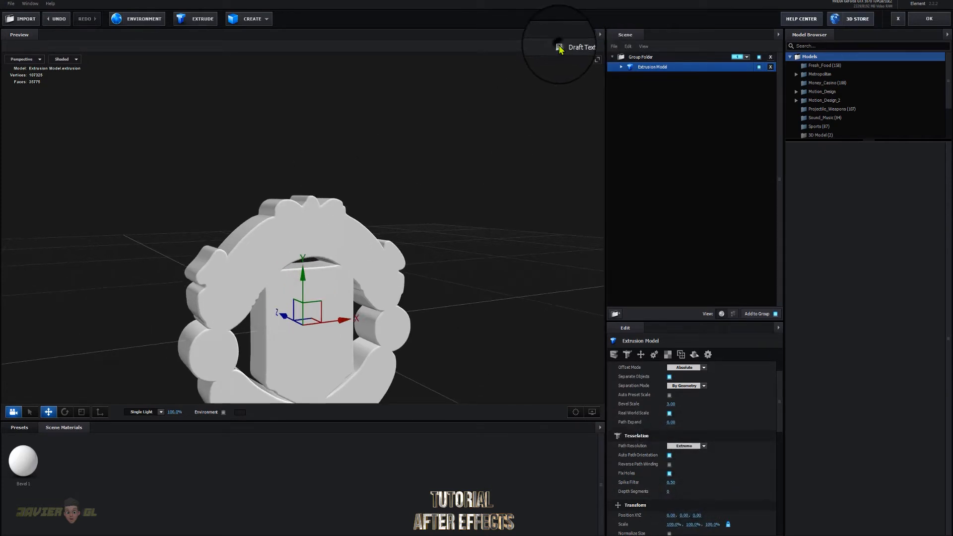
- Turn off Draft Textures and hide the floor grid in the preview
click(591, 411)
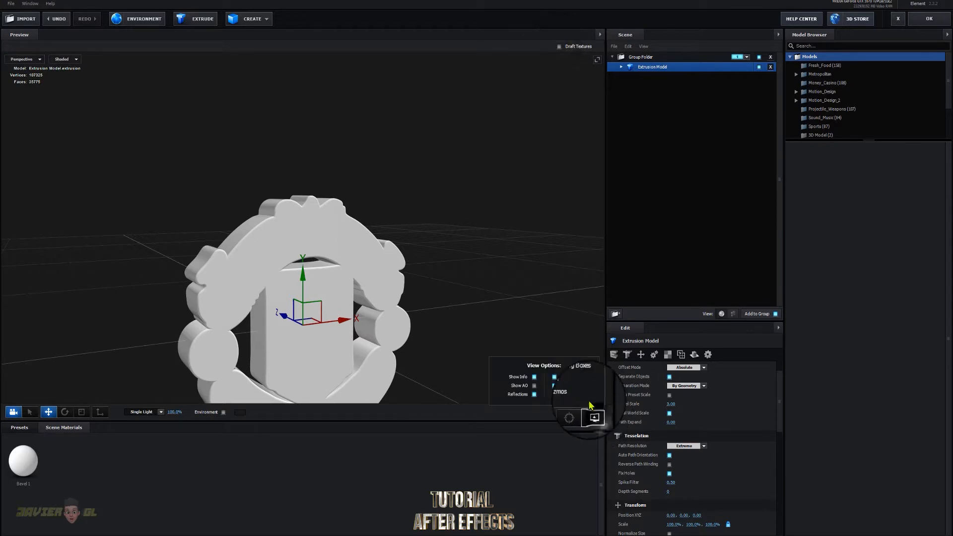
click(554, 386)
scroll(467, 294, down, 2)
drag(463, 291, 479, 289)
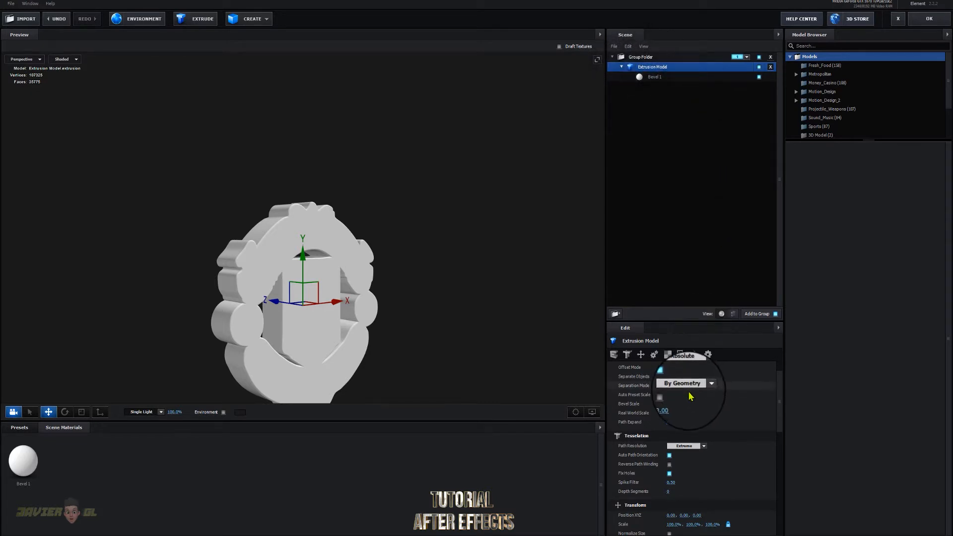
- Set the crest's Bevel 1 to Extrude 0.50, Bevel Segments 0 and Bevel Curve 0
double_click(654, 77)
click(510, 251)
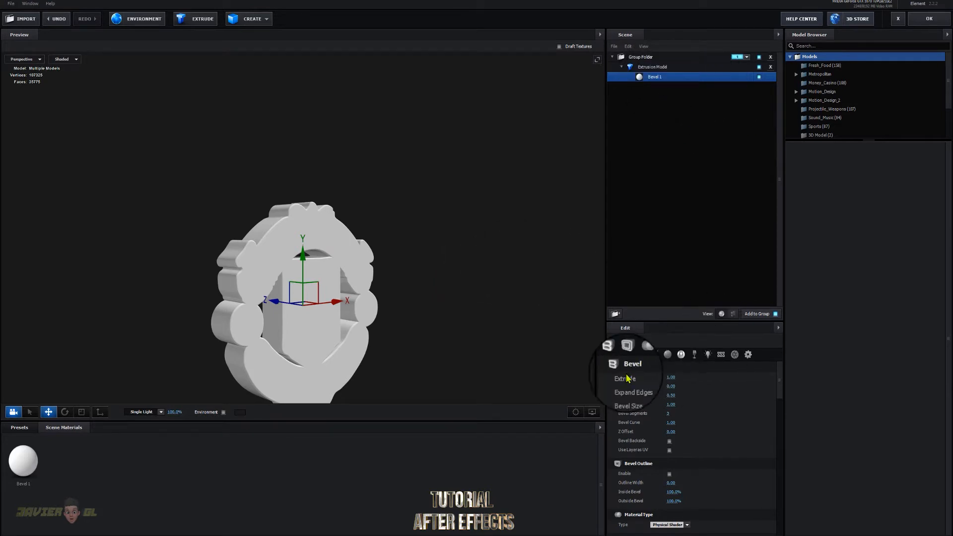
click(668, 377)
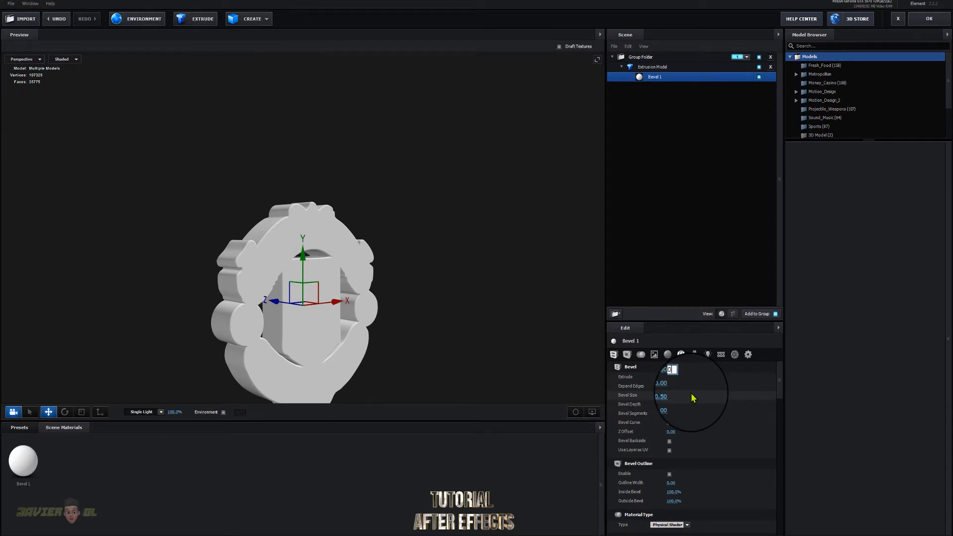
key(Return)
drag(448, 280, 372, 357)
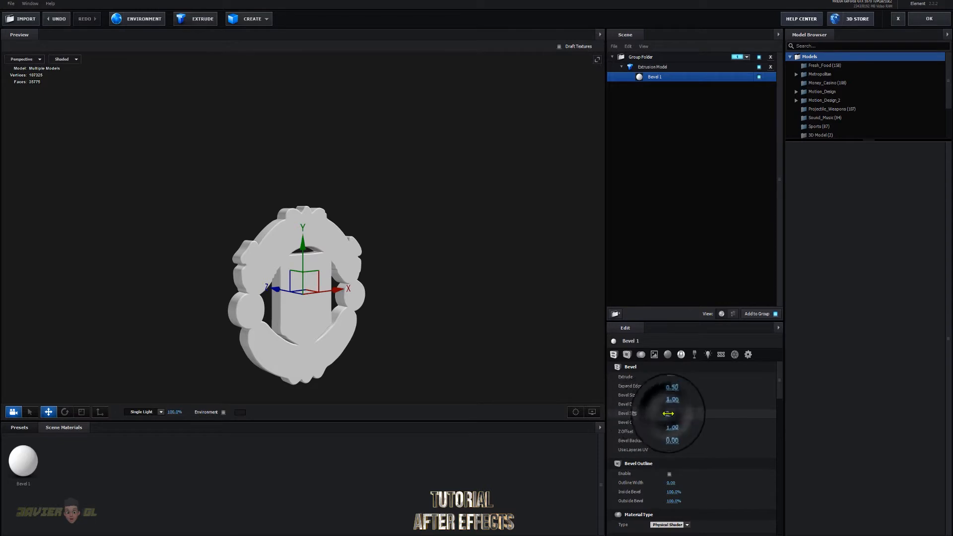
drag(669, 413, 598, 424)
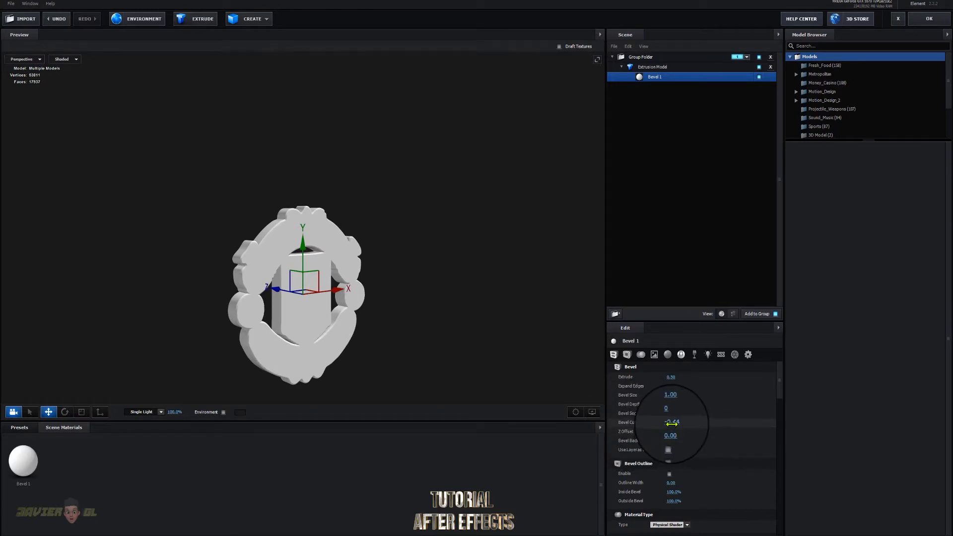
click(669, 423)
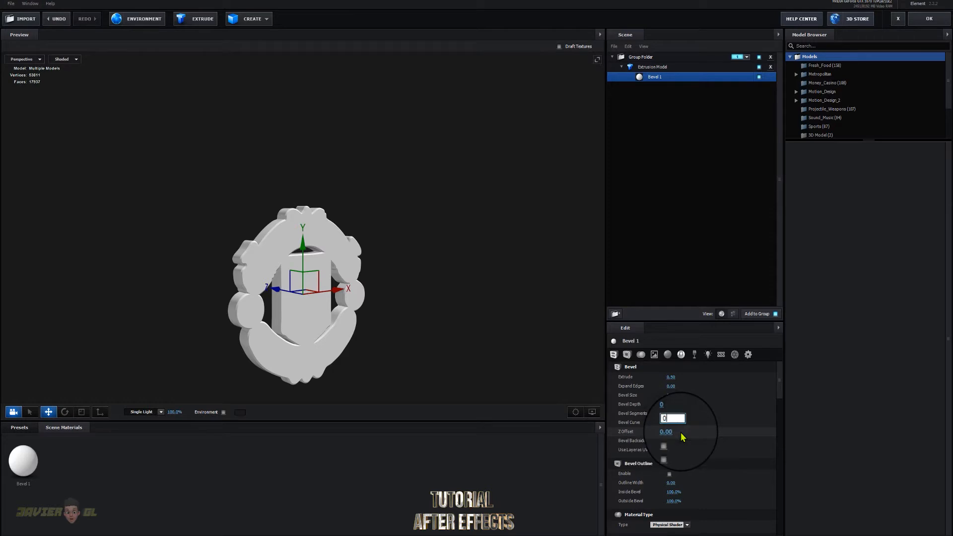
- Duplicate the extrusion model and move the copy forward along Z by about 0.15
click(651, 67)
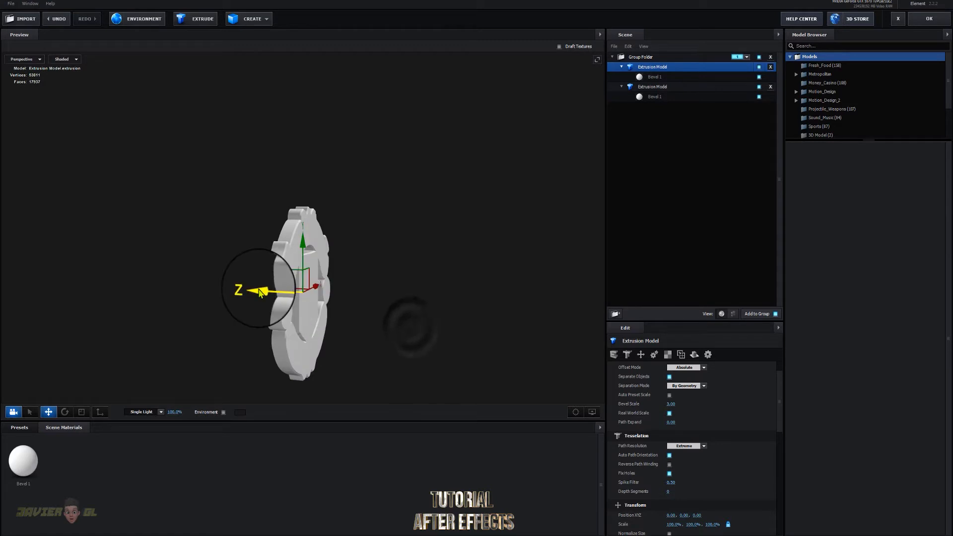
drag(283, 289, 253, 289)
drag(402, 314, 410, 314)
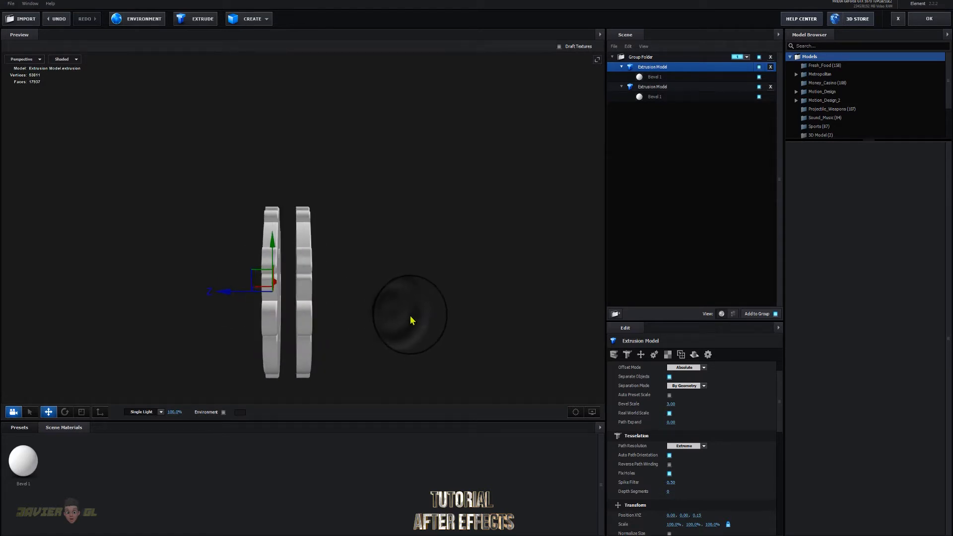
- Rename the front extrusion model as glow
right_click(658, 70)
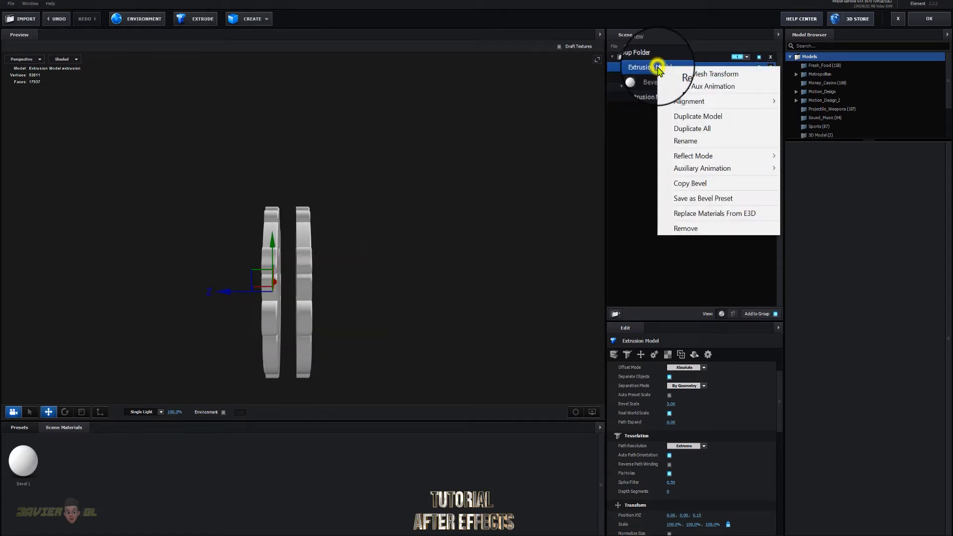
click(681, 144)
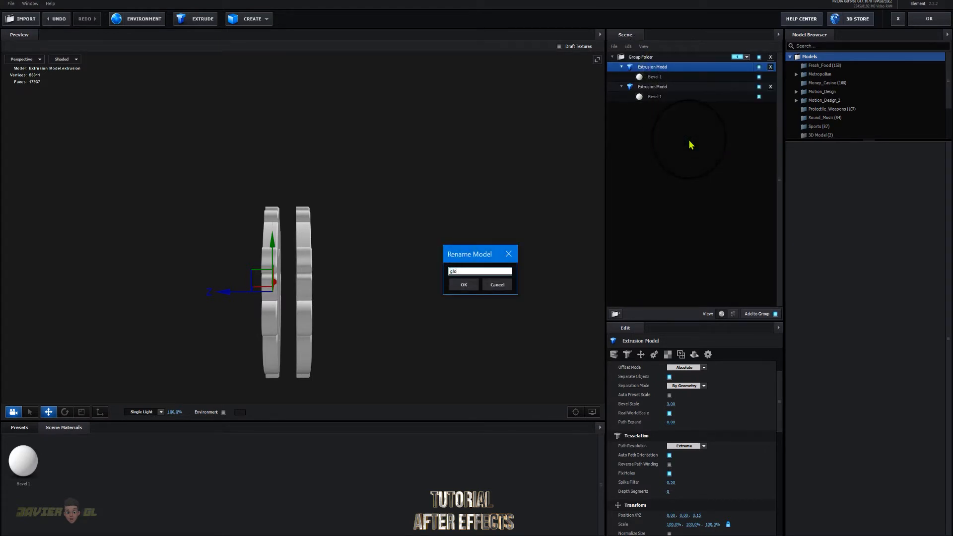
key(Return)
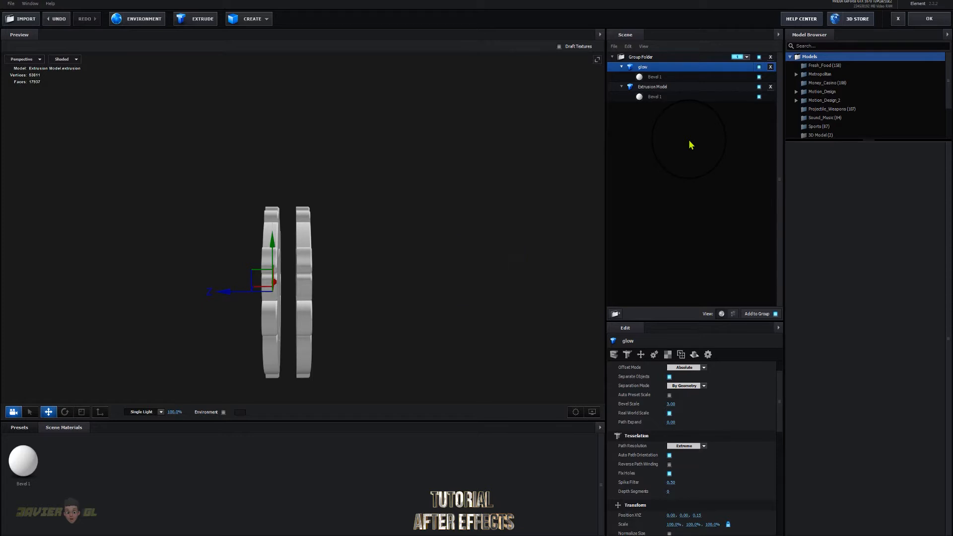
- Set the Extrude of the front model's Bevel 1 to 0.20
click(654, 77)
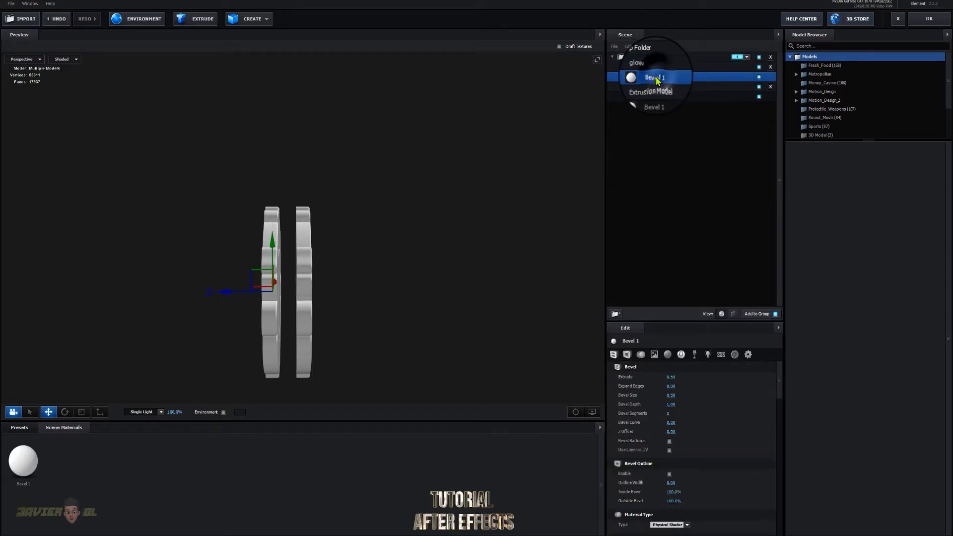
click(670, 378)
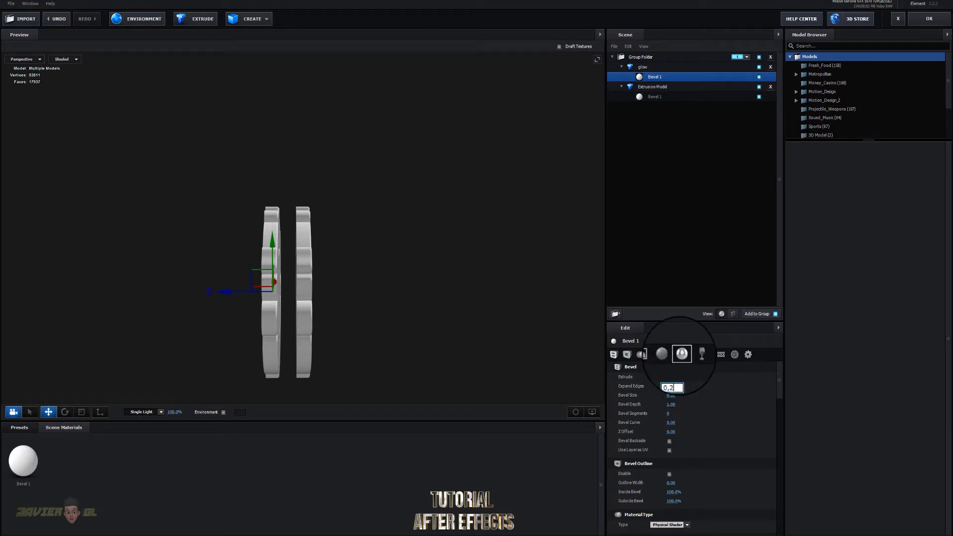
key(Return)
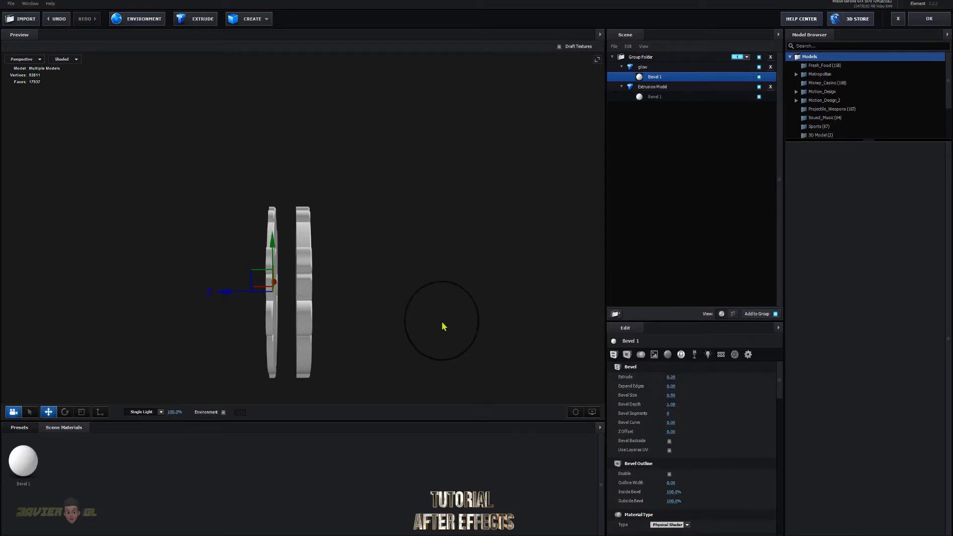
- Move the thin front model back along Z to about 0.05 so it sits against the thicker crest model
drag(442, 323, 367, 330)
drag(203, 340, 236, 344)
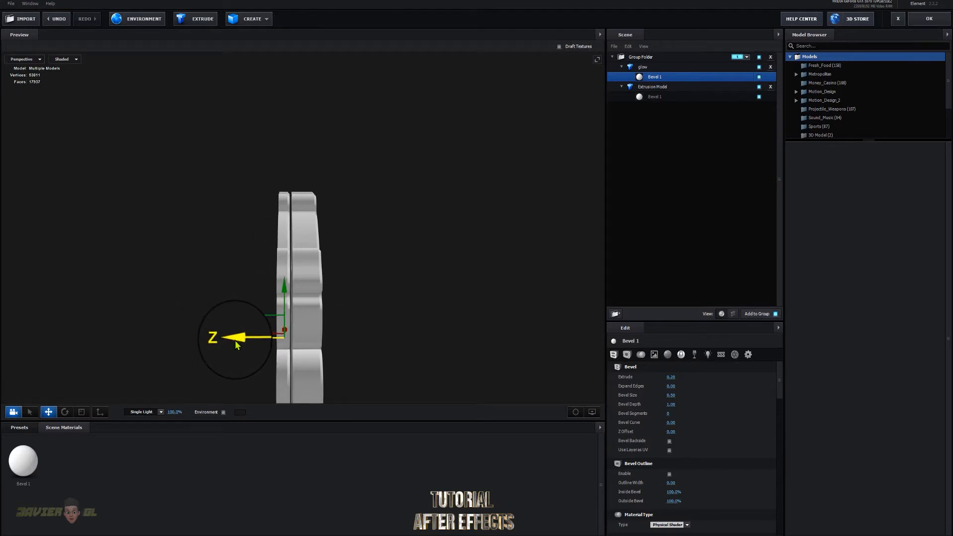
mouse_move(425, 356)
mouse_down()
mouse_move(395, 365)
mouse_move(430, 355)
mouse_up()
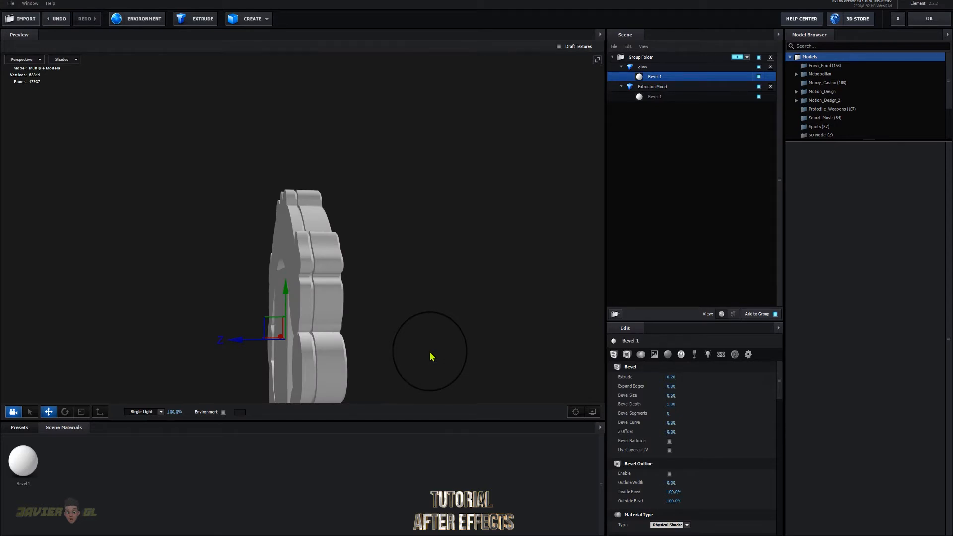
drag(425, 278, 417, 306)
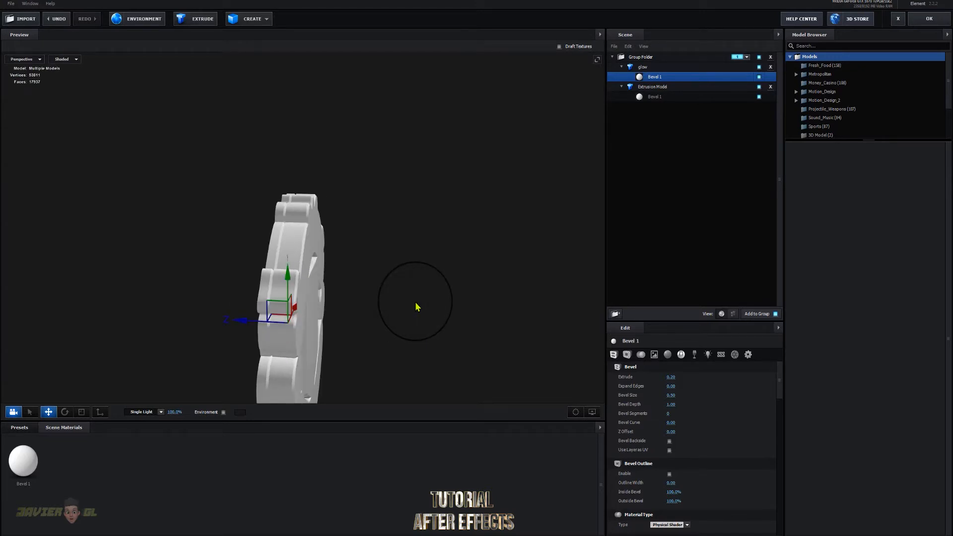
drag(403, 303, 283, 277)
- Rename the thicker rear extrusion model as glow
click(672, 89)
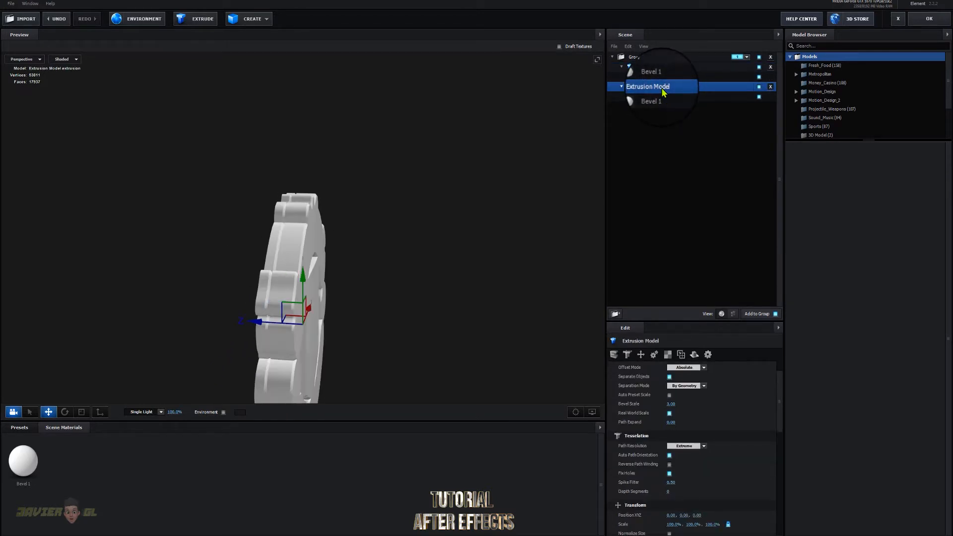
right_click(662, 91)
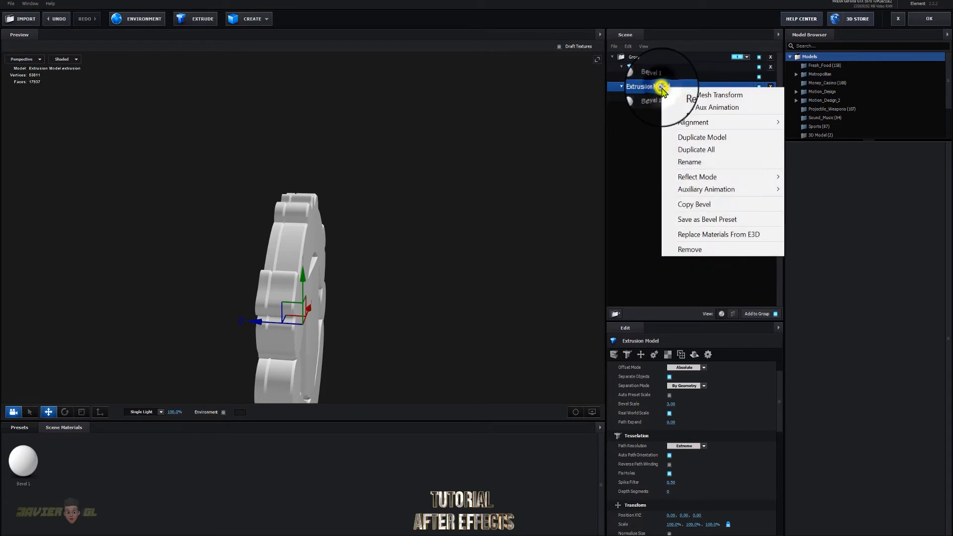
click(694, 163)
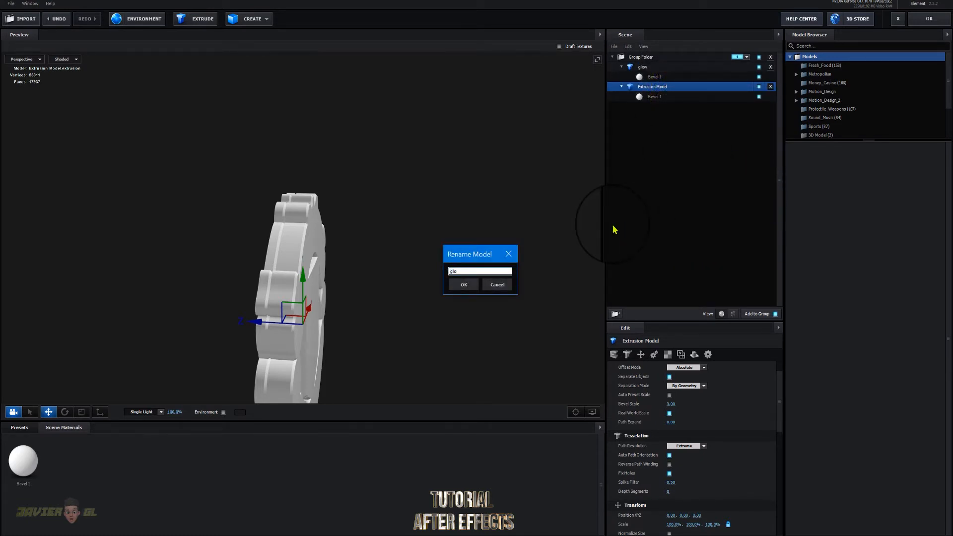
text(glow)
key(Return)
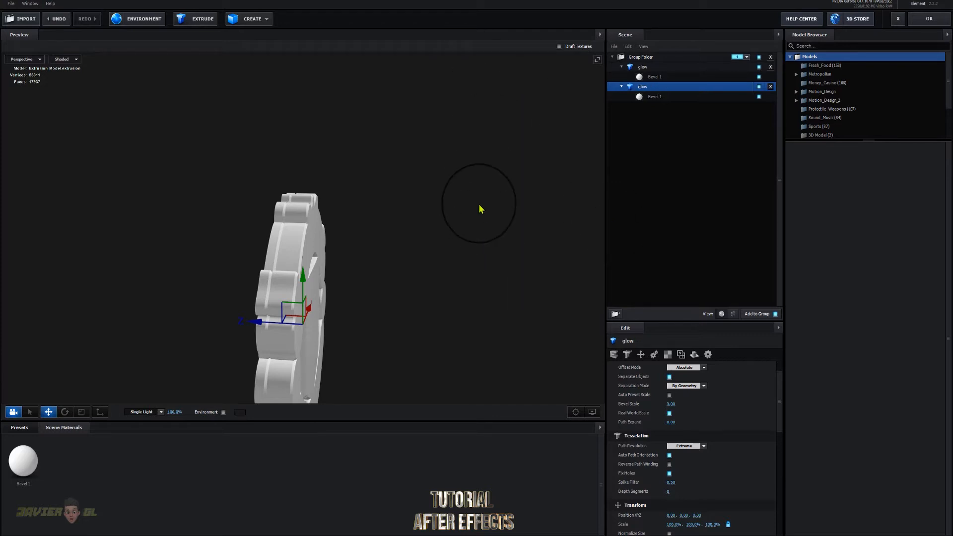
- Rename the thin front model as exterior
click(639, 70)
right_click(640, 69)
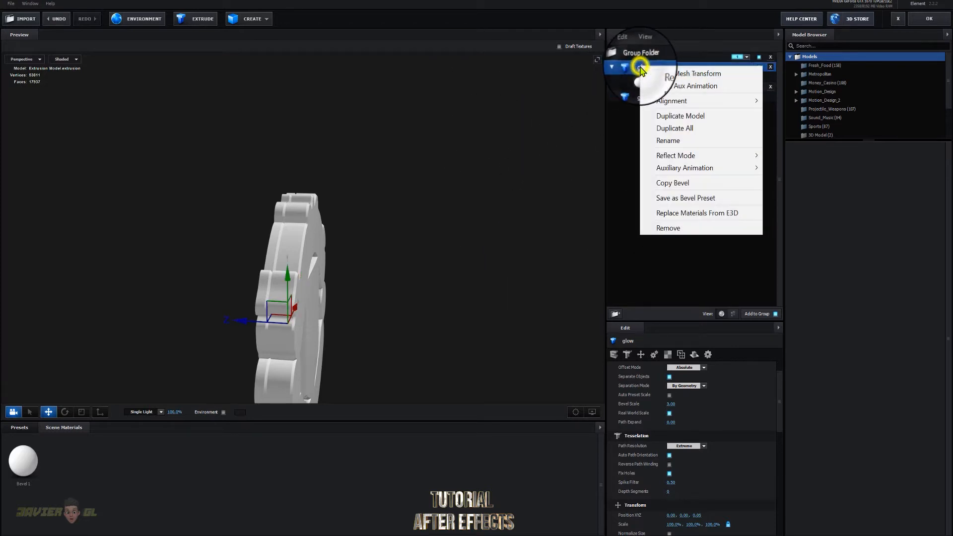
click(680, 132)
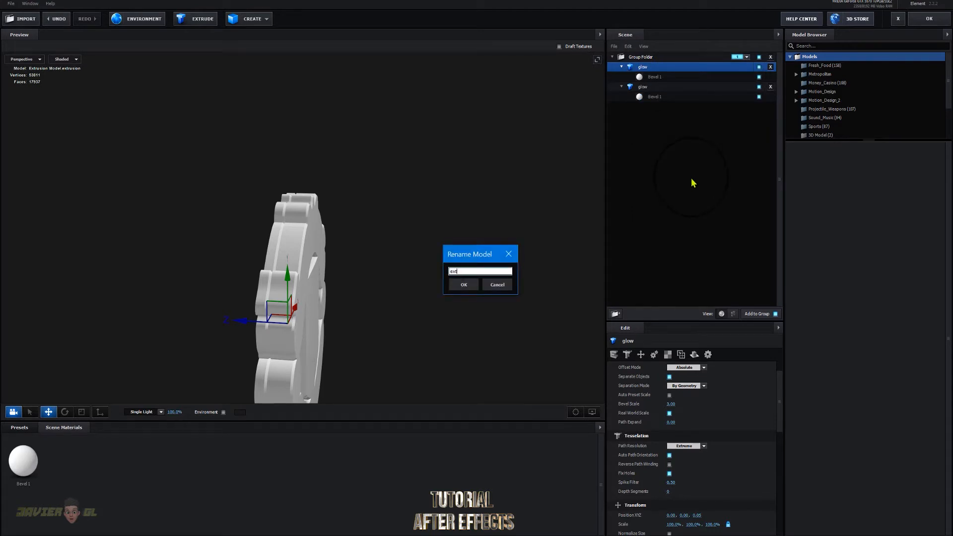
key(Return)
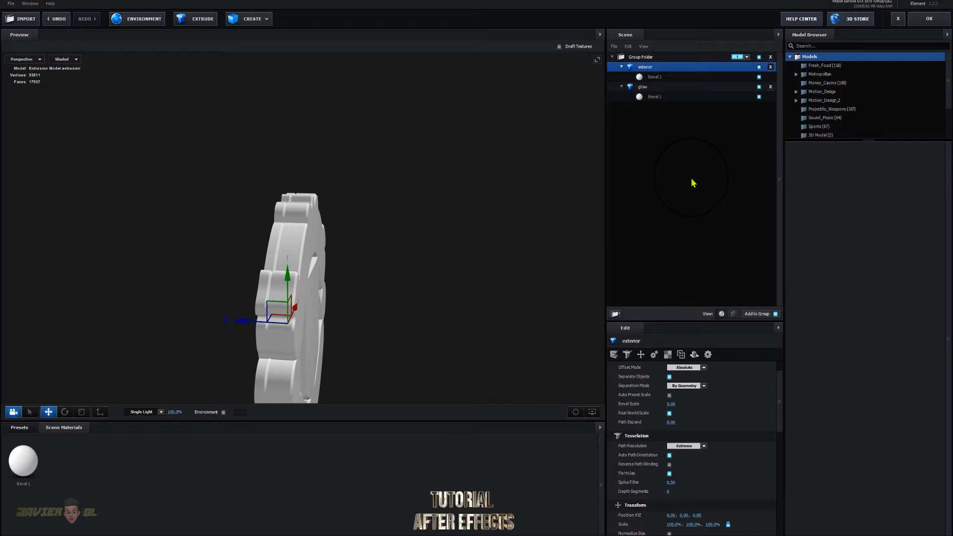
- Duplicate the exterior model within the group folder
scroll(391, 259, down, 1)
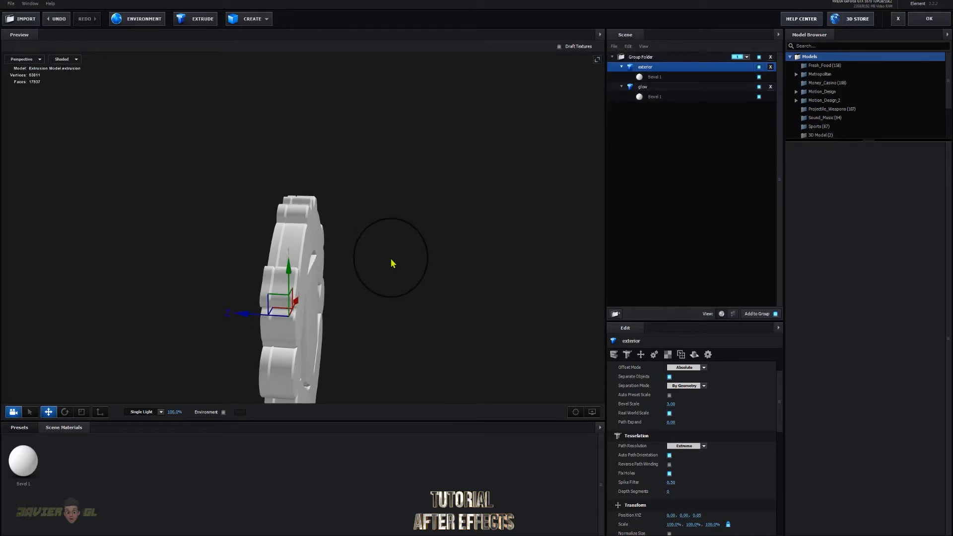
click(611, 86)
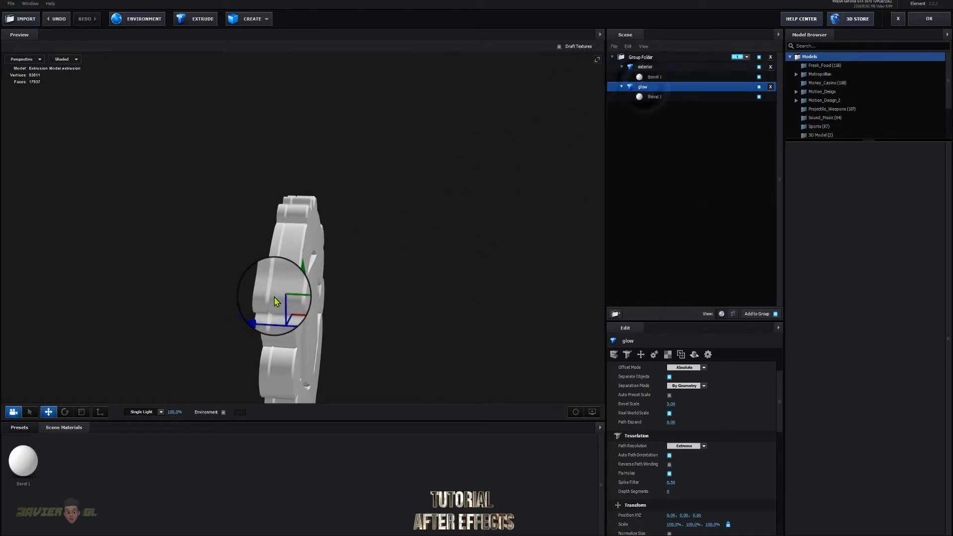
click(644, 67)
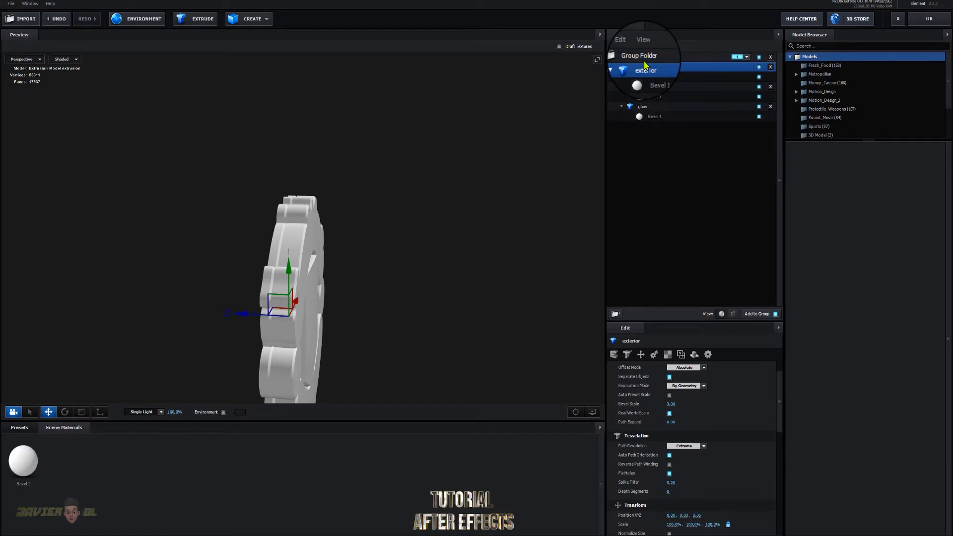
- Move the duplicated exterior model forward along Z to about -0.05 so it sits against the front of the glow model
drag(244, 317, 272, 319)
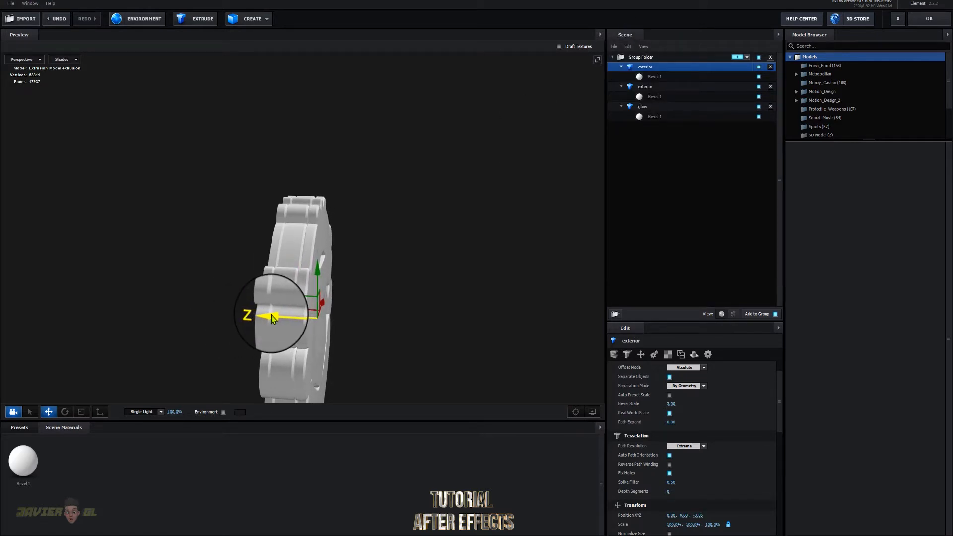
drag(410, 256, 419, 248)
scroll(395, 268, up, 2)
mouse_move(420, 301)
mouse_down()
mouse_move(404, 304)
mouse_move(400, 331)
mouse_move(407, 303)
mouse_up()
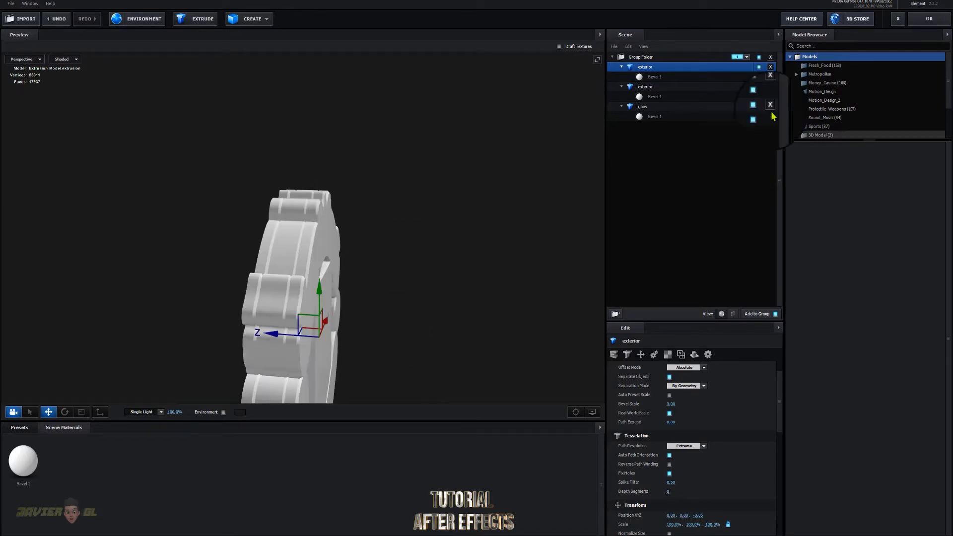
- Collapse the exterior and glow models in the group folder, select all three, and duplicate them together
click(625, 77)
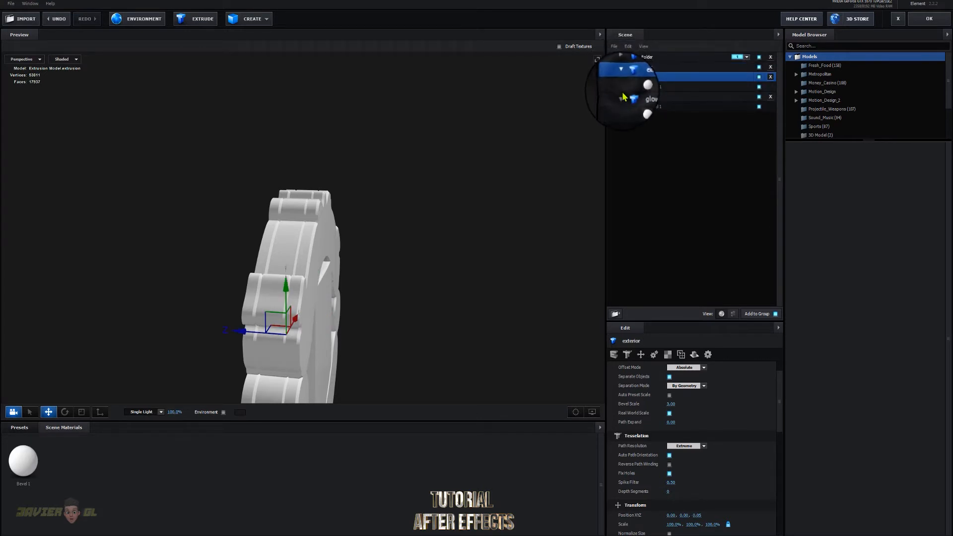
click(624, 97)
click(620, 77)
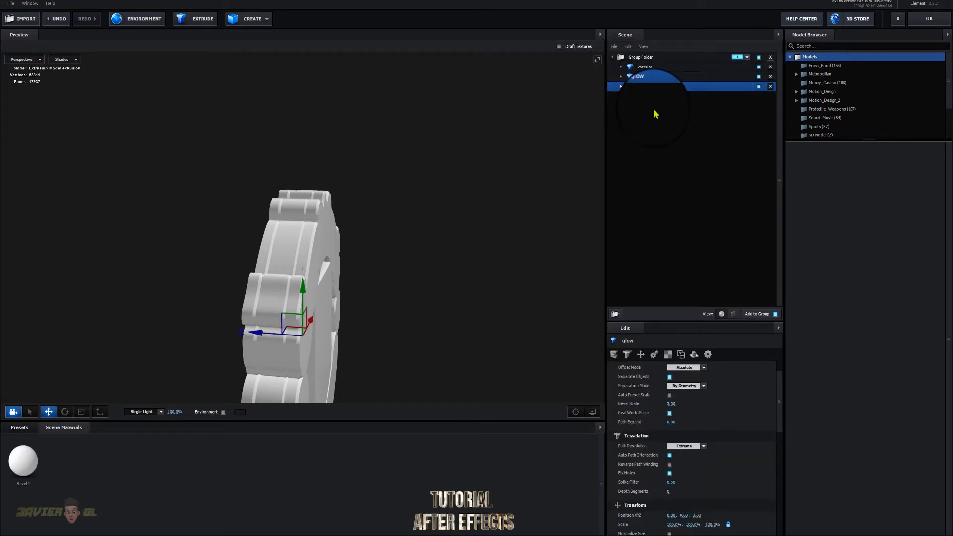
shift+click(652, 86)
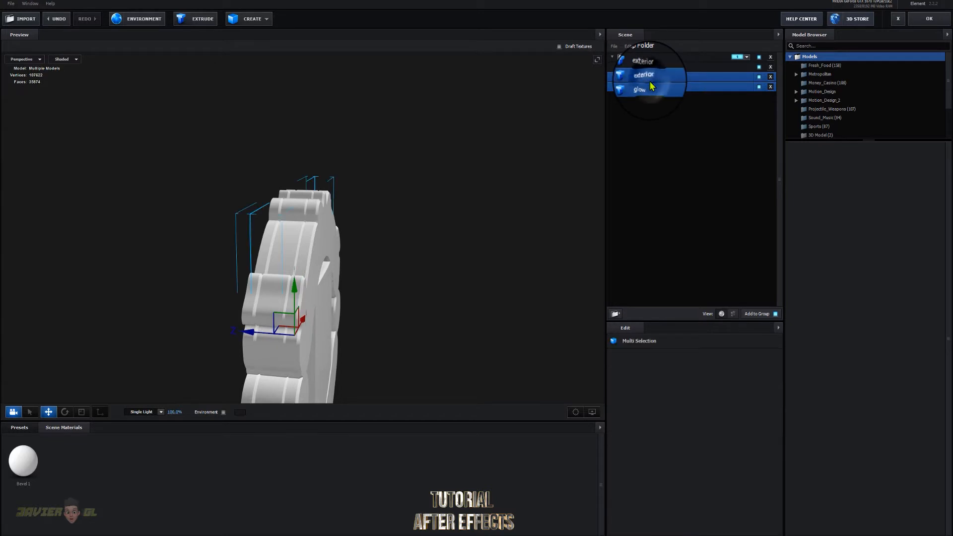
shift+click(645, 66)
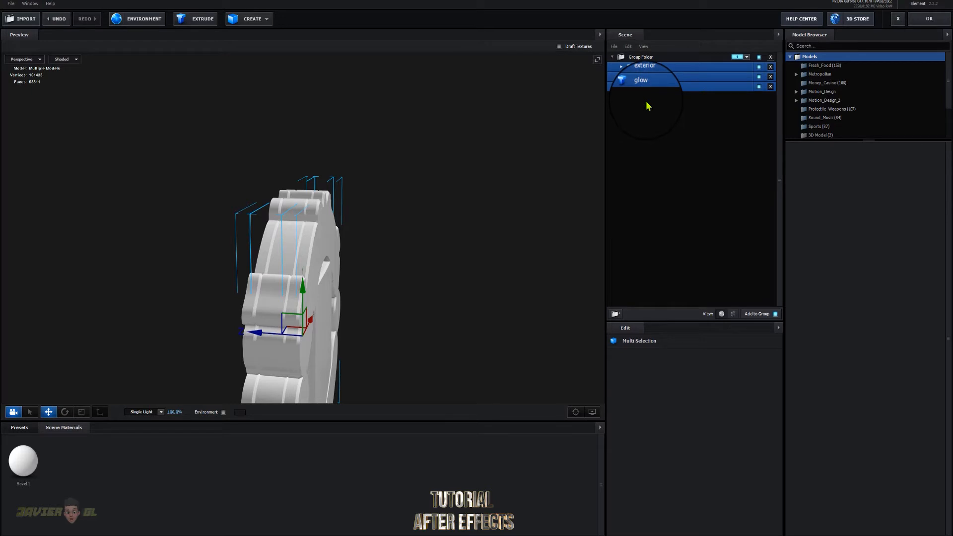
key(ctrl+d)
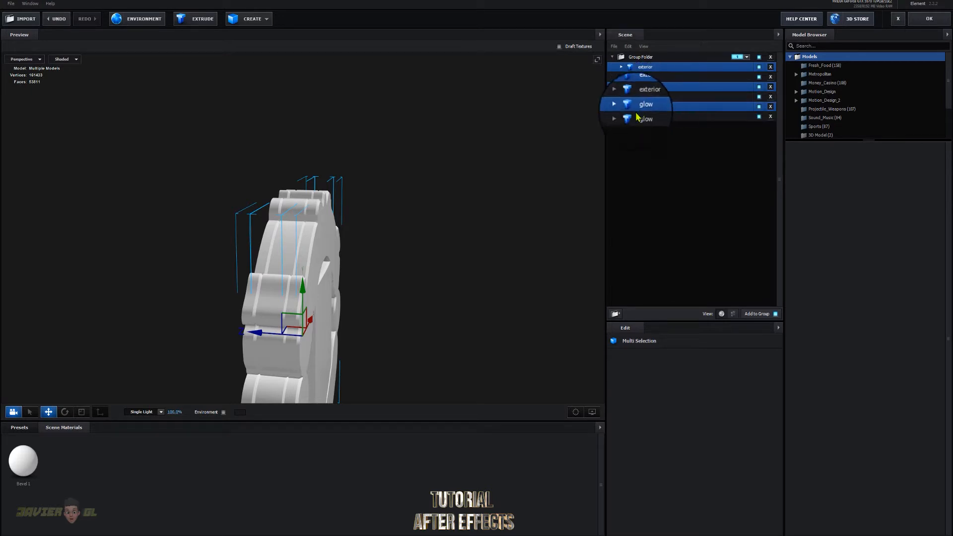
- Move the selected set of three models back along Z to sit directly behind the other set
drag(254, 338, 199, 328)
drag(438, 289, 436, 283)
drag(204, 329, 213, 348)
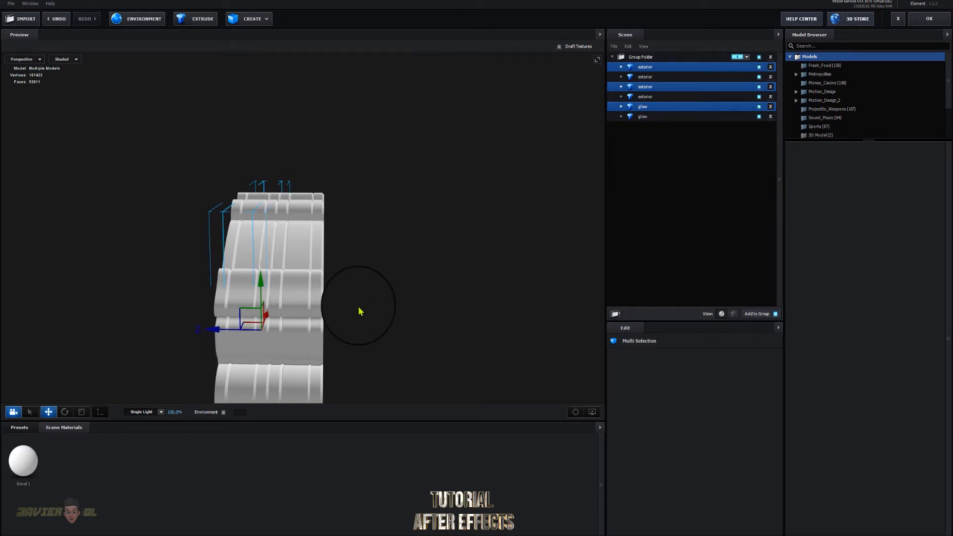
- Delete the redundant exterior copy and close the gap along Z with the rear glow and rear exterior, placing that exterior at about 0.15
click(733, 67)
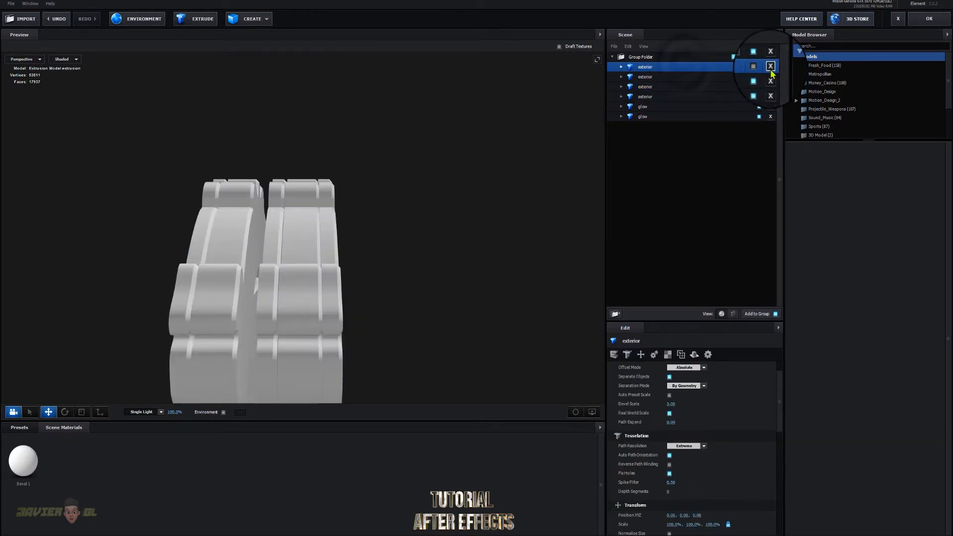
click(643, 106)
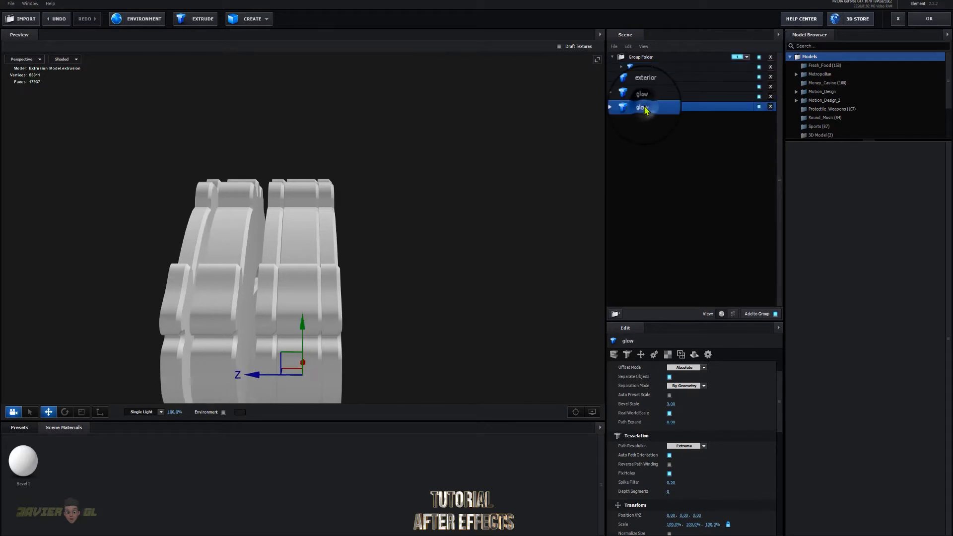
click(642, 97)
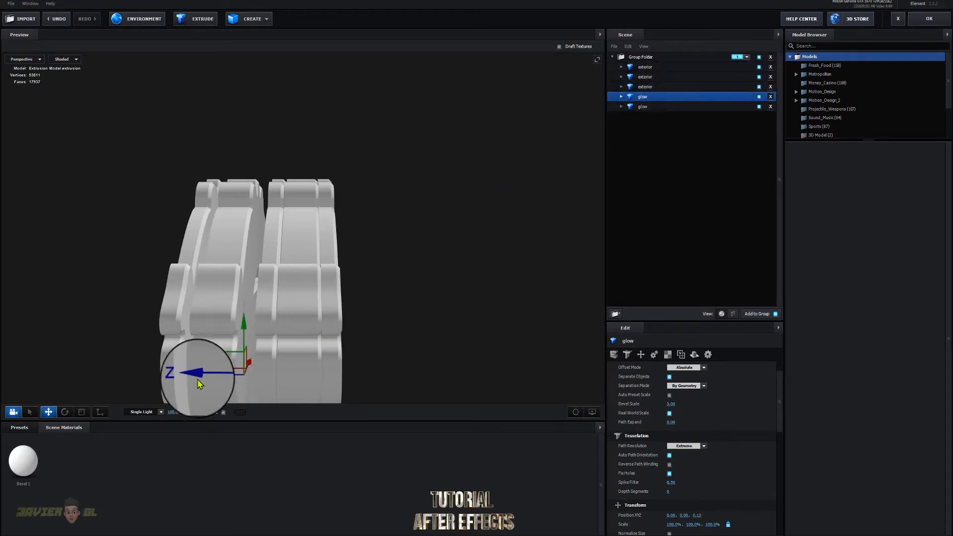
mouse_move(198, 380)
mouse_down()
mouse_move(212, 380)
mouse_move(172, 380)
mouse_move(190, 388)
mouse_up()
click(643, 76)
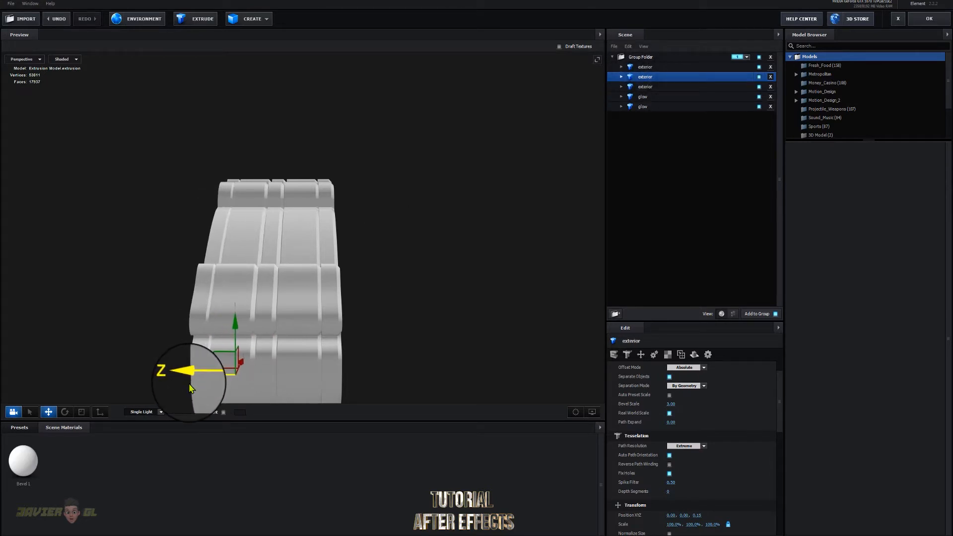
- Show the Physical category of the material presets
drag(443, 329, 374, 303)
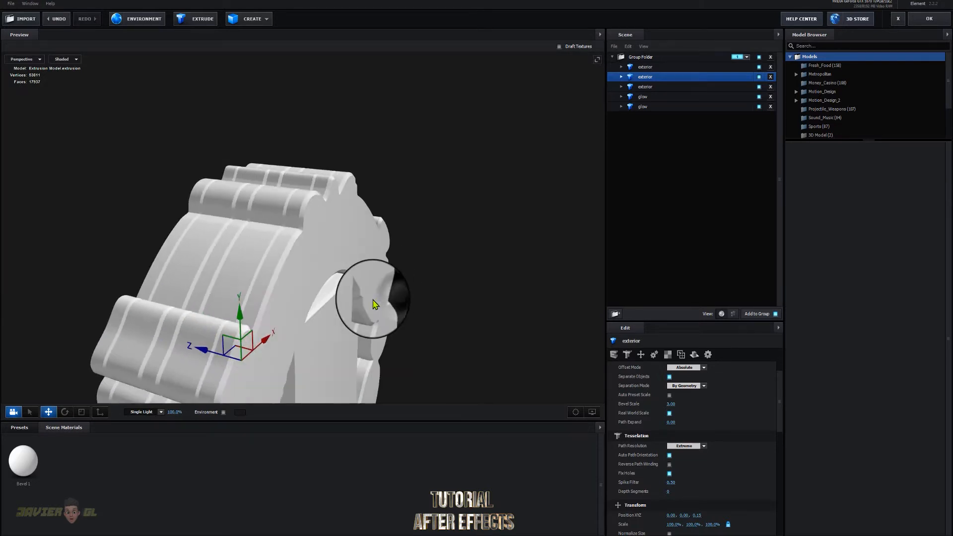
click(26, 429)
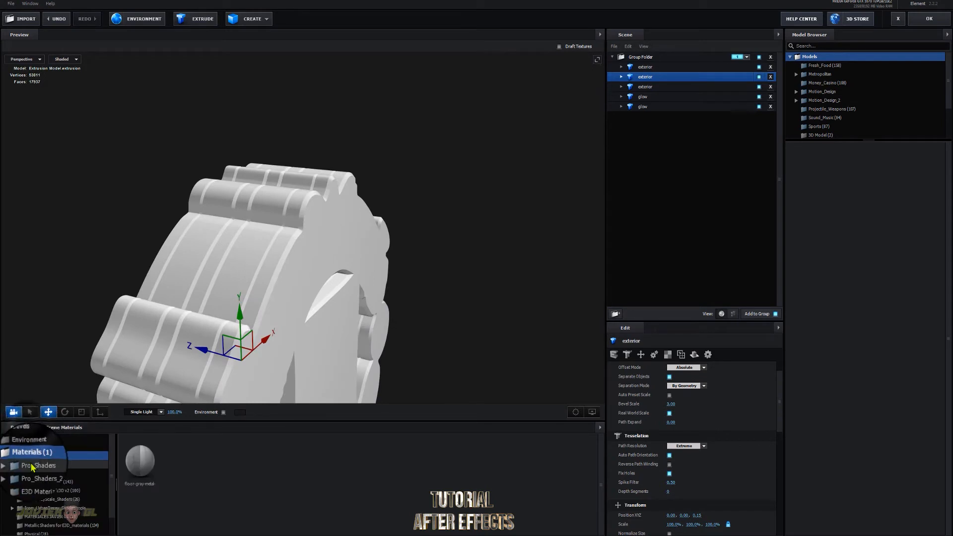
scroll(45, 494, down, 2)
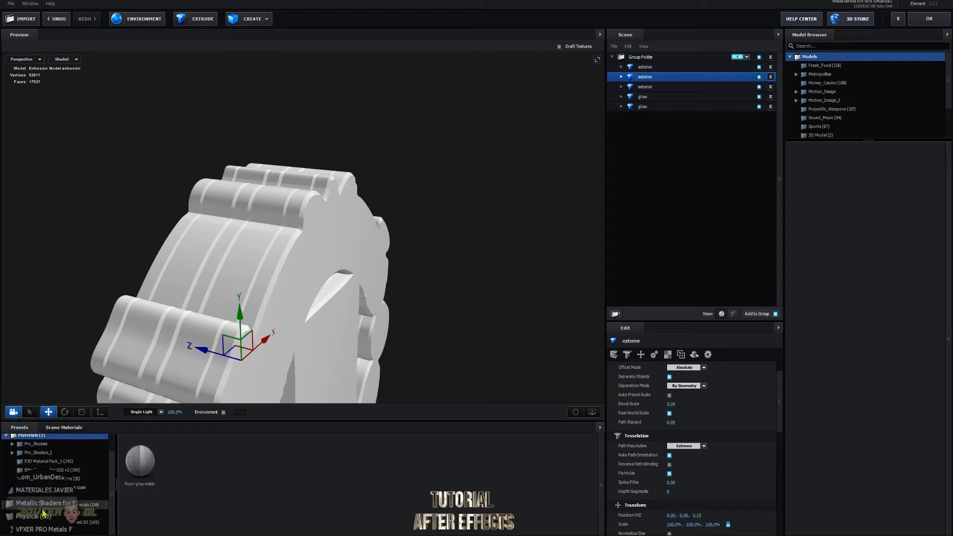
click(41, 515)
drag(467, 342, 480, 432)
- Try the Gold preset on the middle exterior and Chrome on the rear glow model, and undo the Chrome assignment
drag(535, 461, 254, 304)
drag(460, 284, 464, 277)
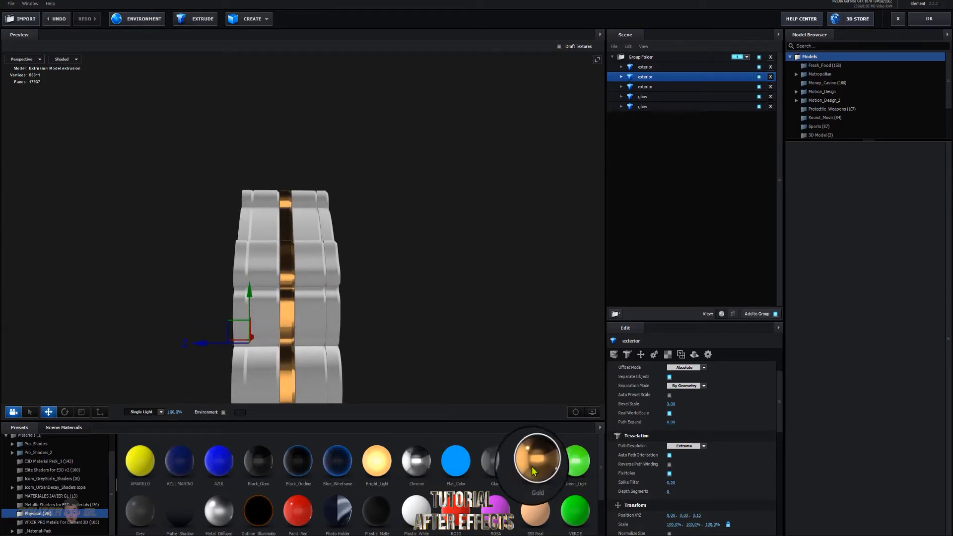
drag(417, 460, 265, 317)
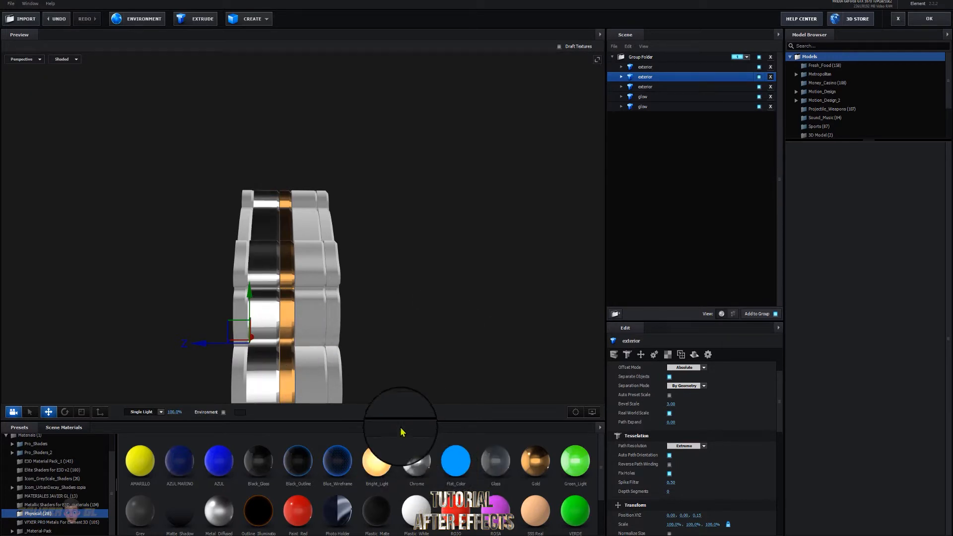
key(ctrl+z)
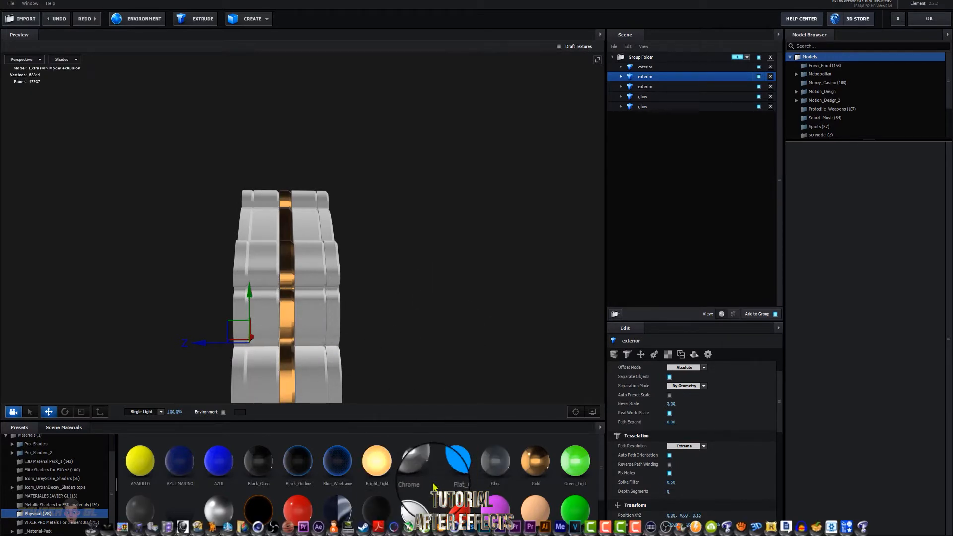
- Apply the Chrome preset to the middle exterior model and the Gold preset to the rear exterior model
drag(289, 318, 287, 318)
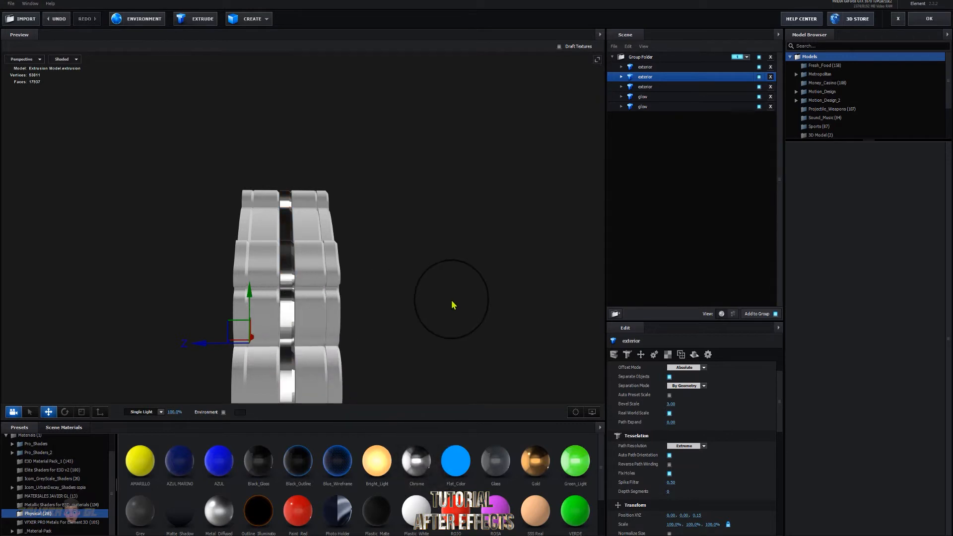
mouse_move(450, 301)
mouse_down()
mouse_move(430, 305)
mouse_move(449, 307)
mouse_up()
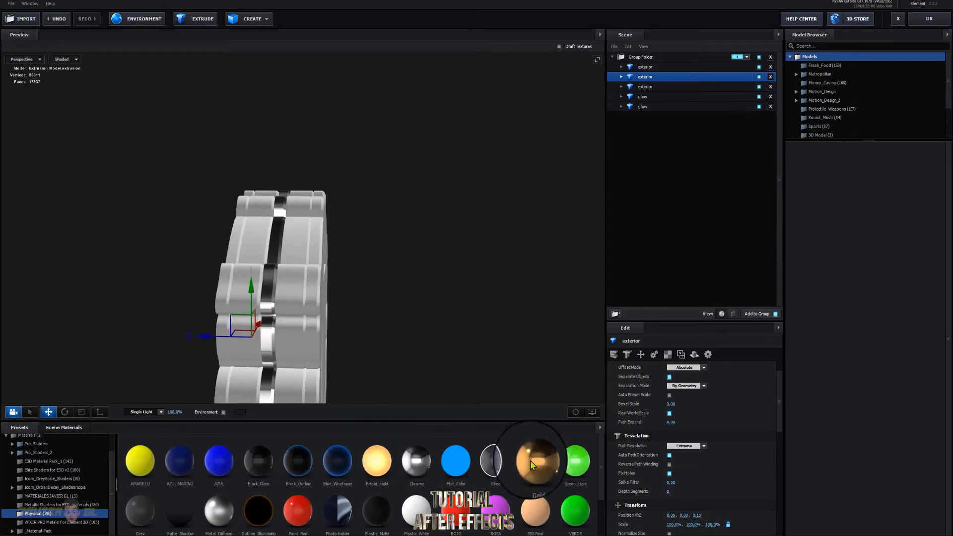
drag(378, 382, 353, 285)
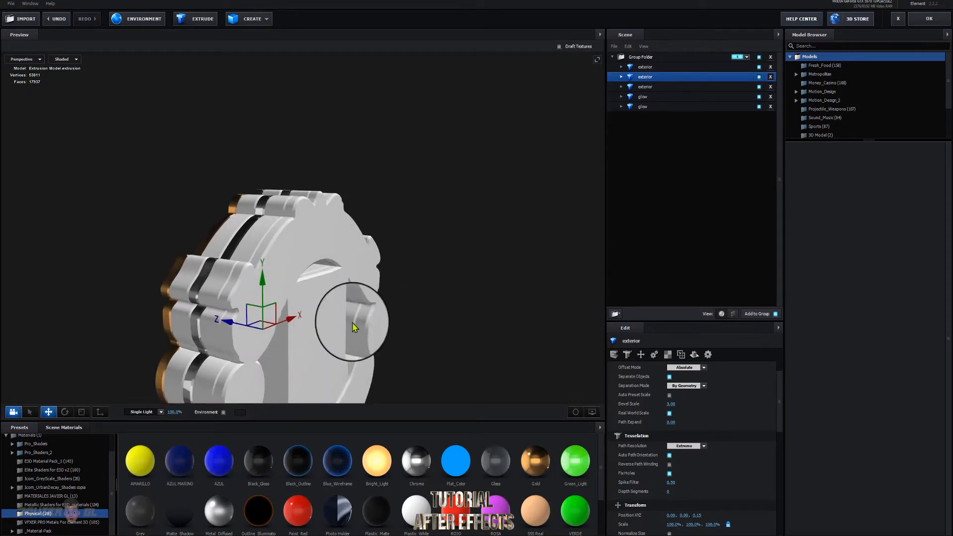
- Try the Gold preset on the front exterior model
drag(529, 465, 253, 325)
drag(478, 302, 514, 294)
scroll(461, 302, down, 5)
scroll(398, 211, up, 6)
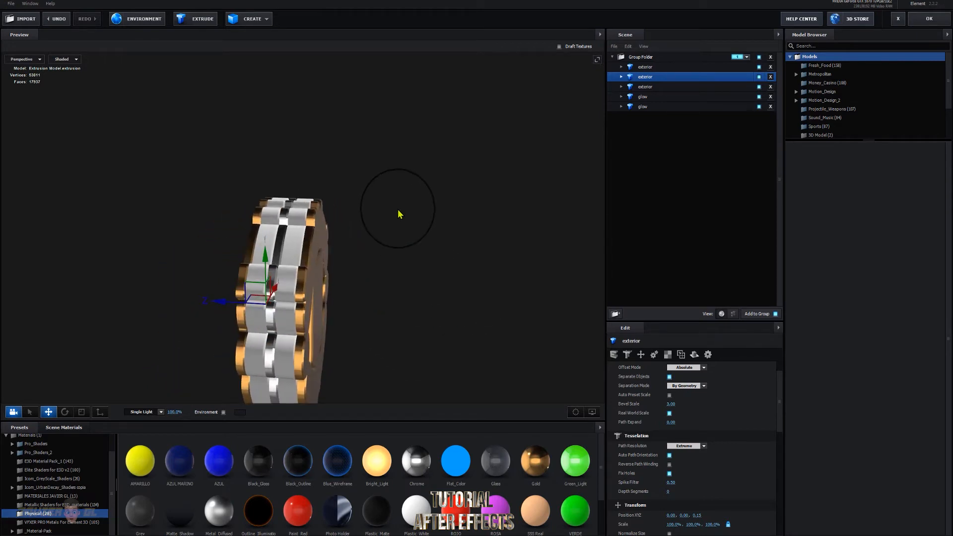
- Assign a new Default material to the front exterior and set its diffuse texture to Custom Layer 3, the crest image
drag(392, 308, 373, 307)
scroll(374, 303, down, 4)
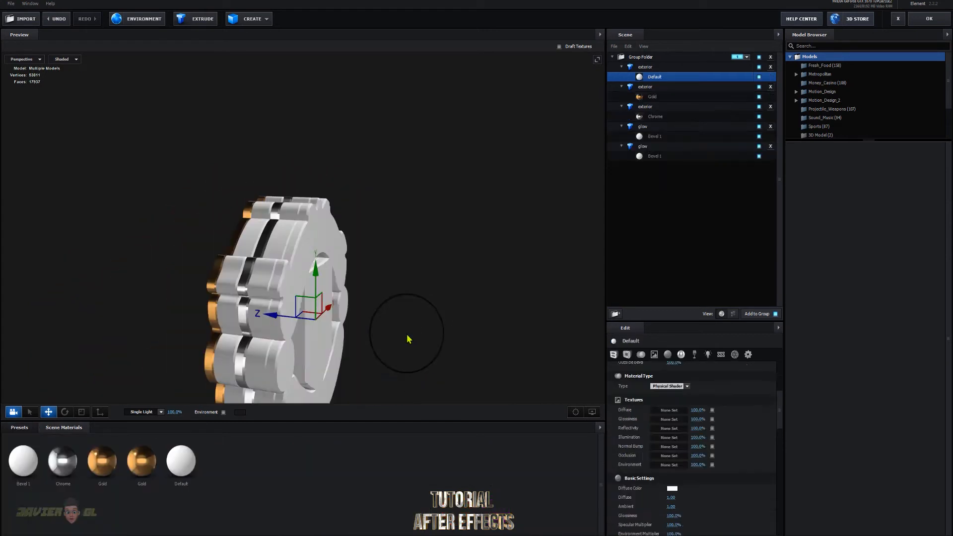
drag(407, 335, 436, 338)
click(669, 409)
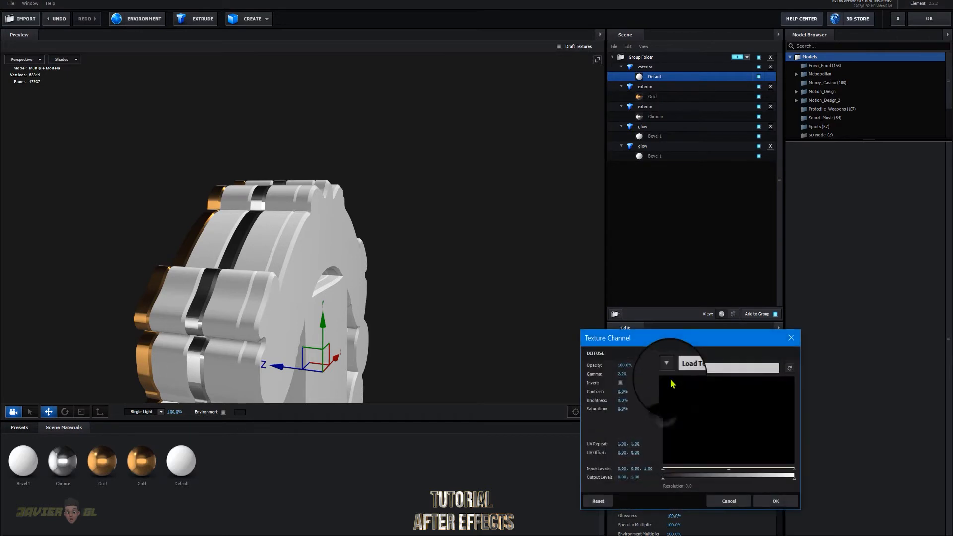
click(666, 368)
click(690, 406)
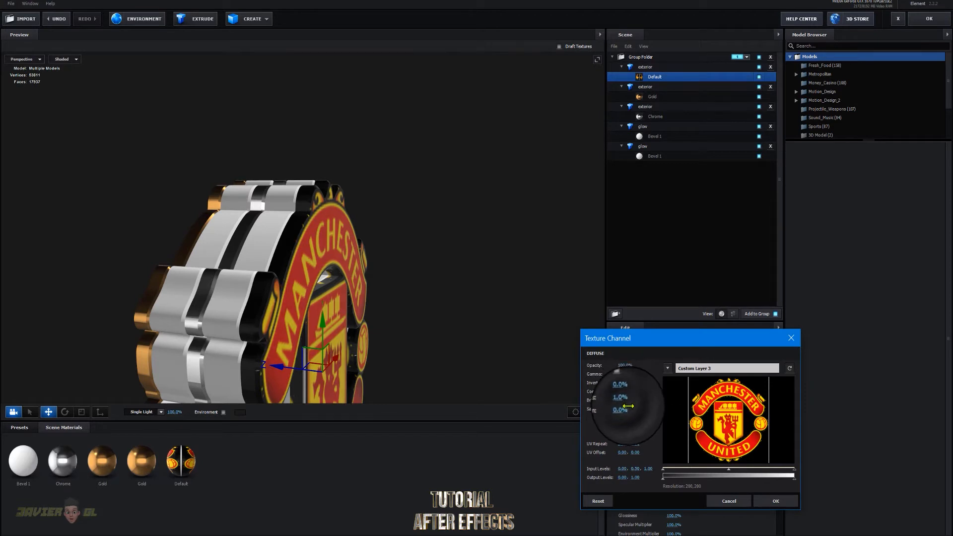
- Raise the crest diffuse texture's brightness to about 25% and fine-tune its midtone input level
drag(627, 408, 644, 410)
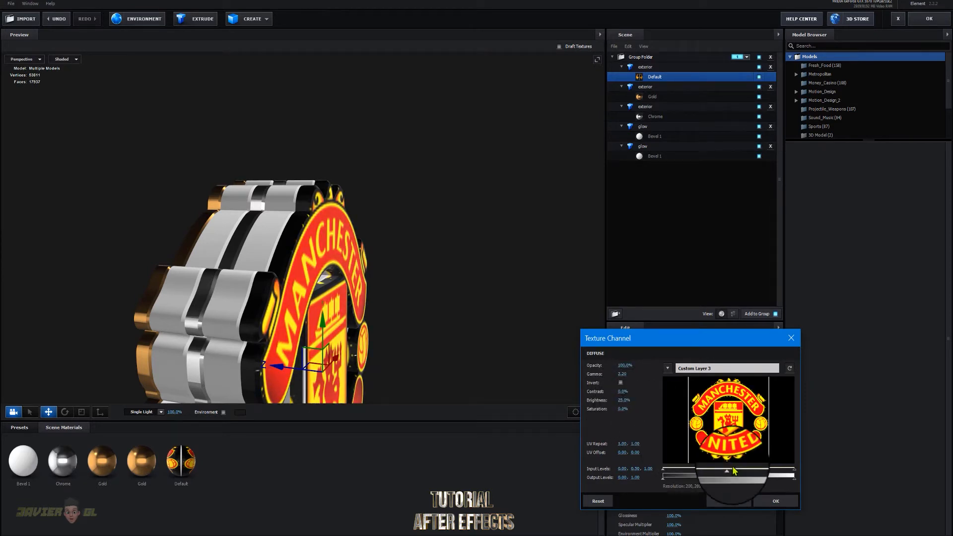
click(773, 501)
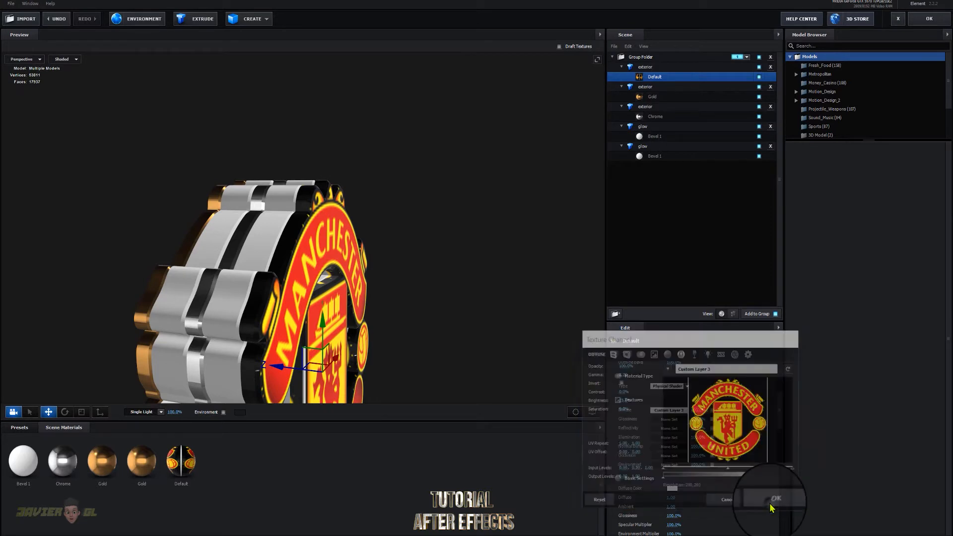
click(660, 411)
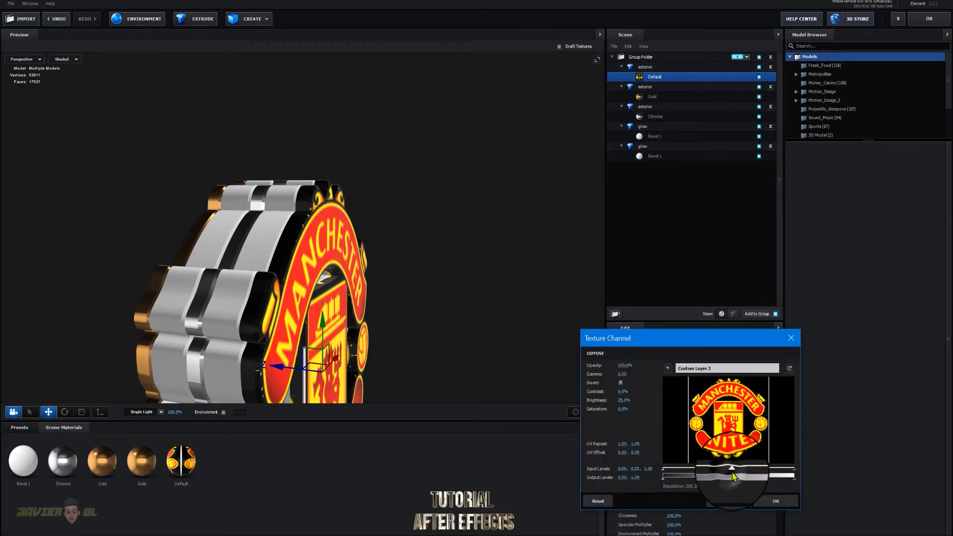
click(774, 502)
- Create another new scene material for the glow models and select it for editing
drag(434, 312, 236, 297)
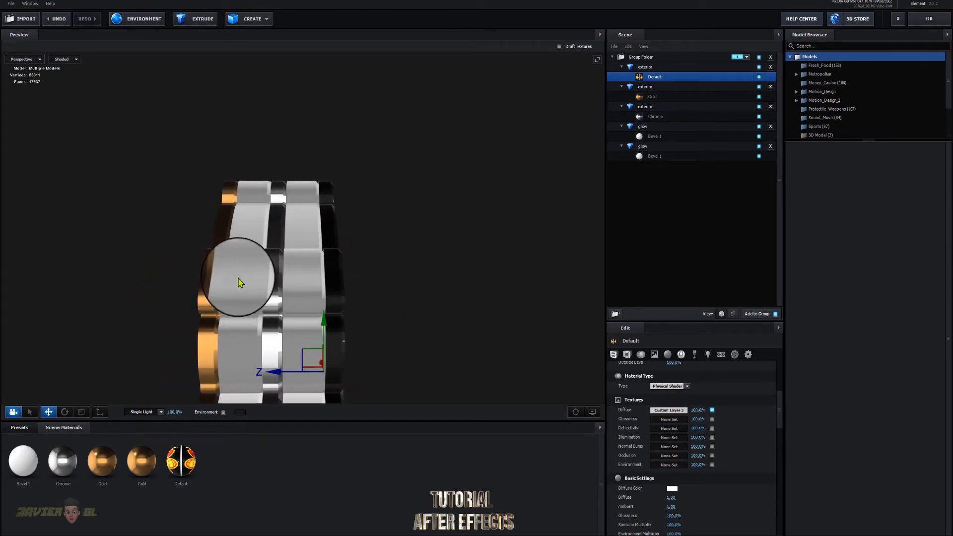
scroll(311, 288, down, 1)
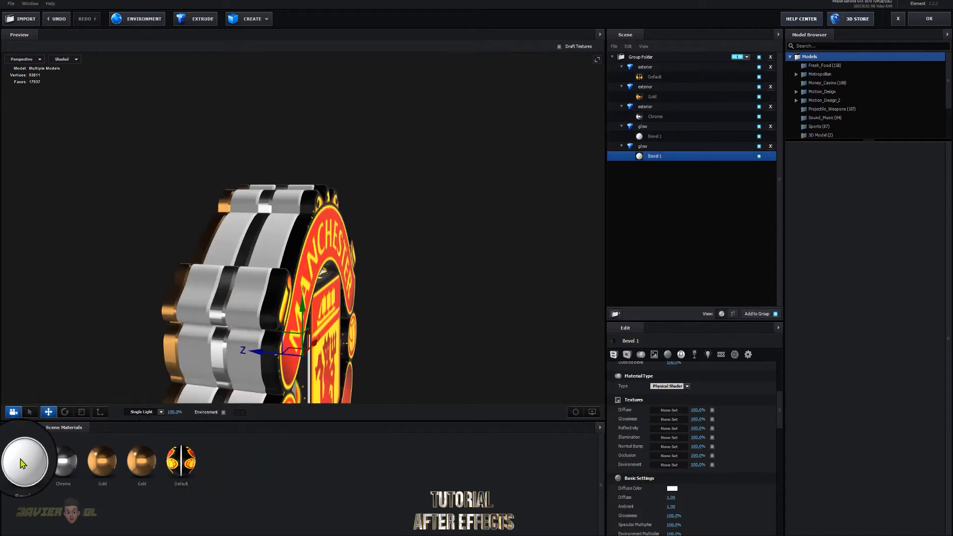
right_click(235, 466)
click(257, 476)
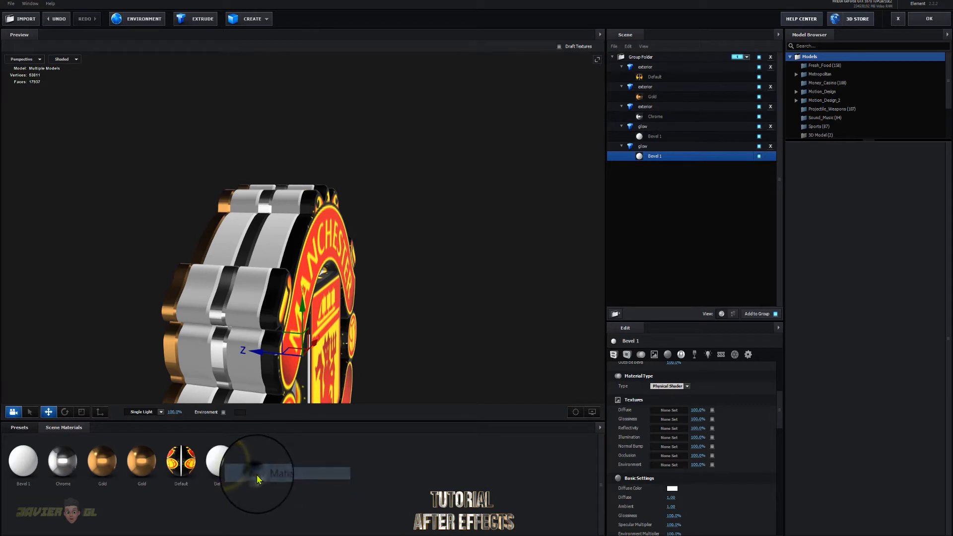
click(229, 470)
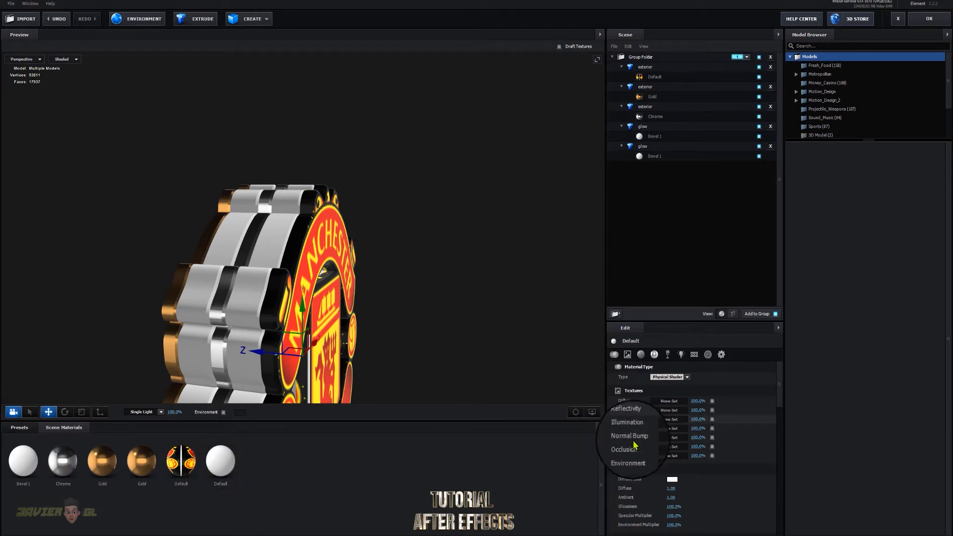
- Set the new material's diffuse texture to Custom Layer 1, the blue texture video, with brightness at 7%
click(667, 402)
click(677, 357)
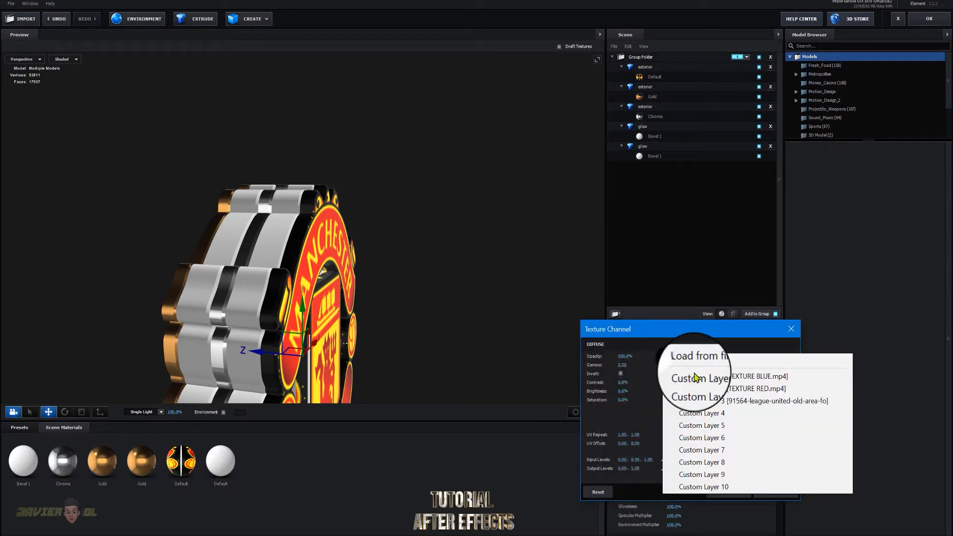
click(744, 381)
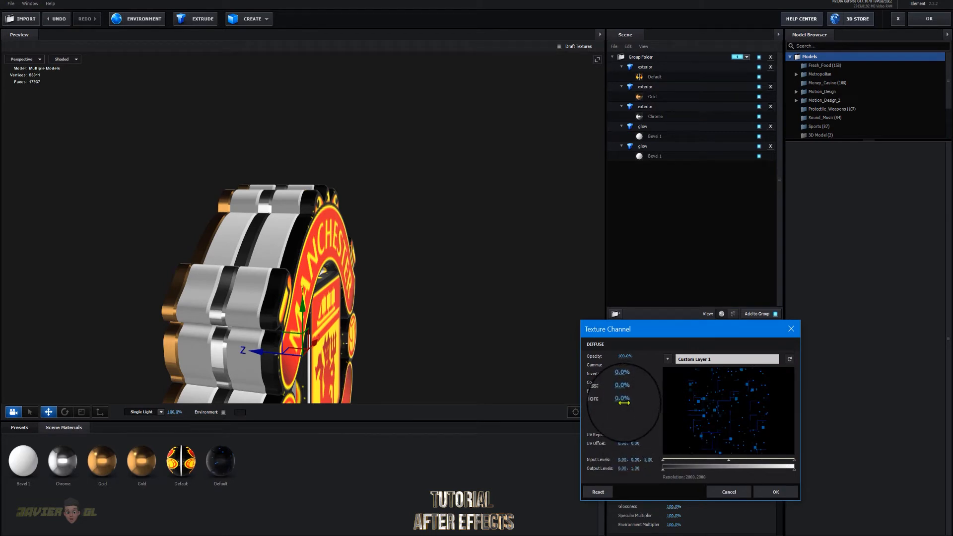
drag(623, 392, 630, 397)
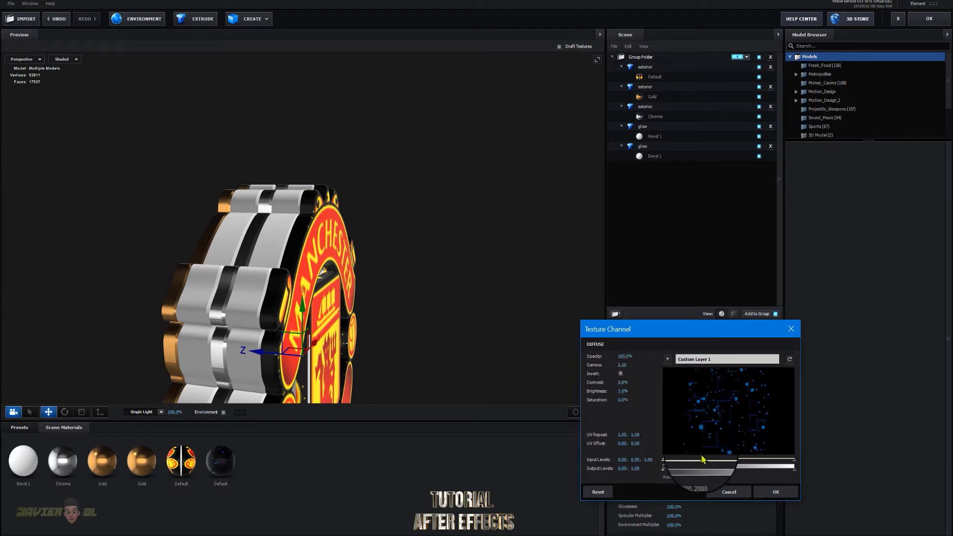
click(759, 495)
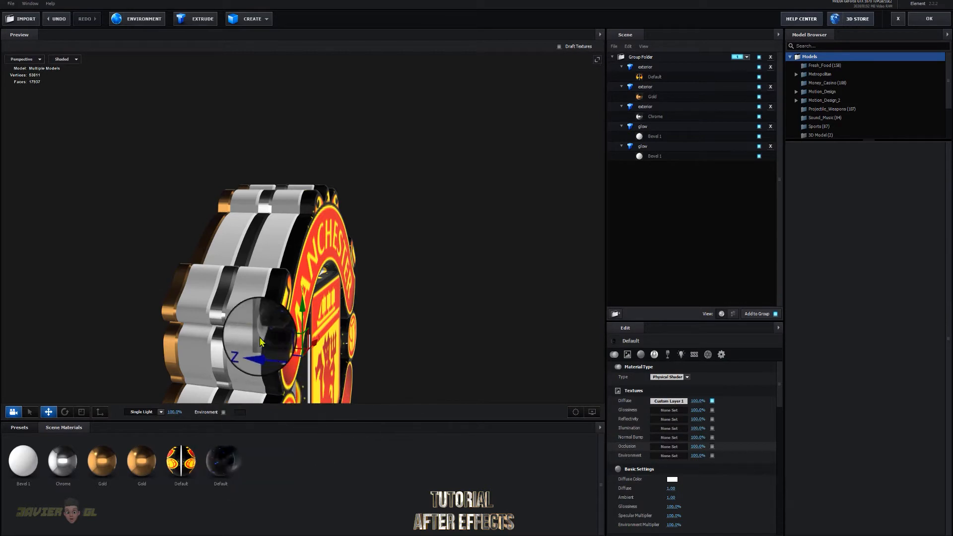
- Apply the blue texture material to the last glow model and set its diffuse texture's UV repeat to 10 by 10
drag(260, 338, 243, 322)
mouse_move(420, 319)
mouse_down()
mouse_move(441, 316)
mouse_move(432, 323)
mouse_up()
click(654, 156)
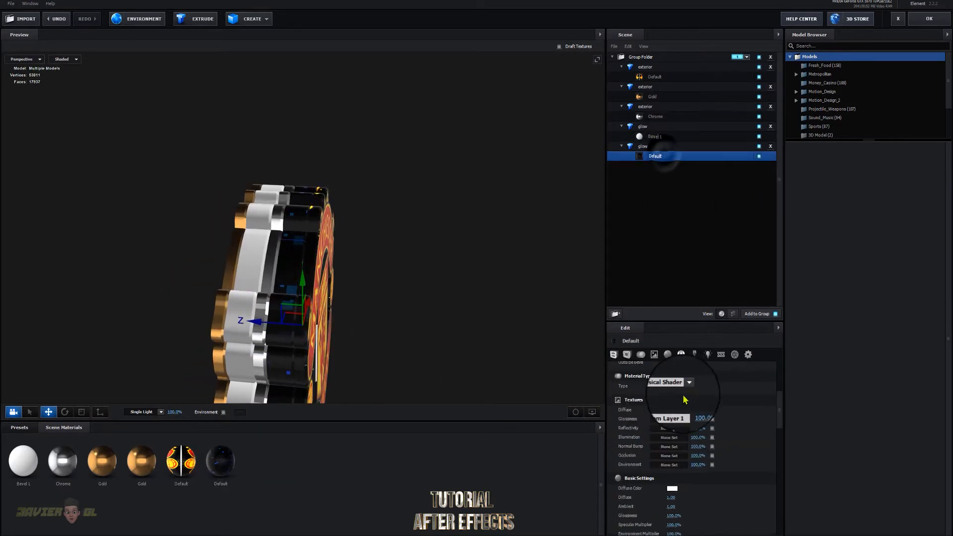
click(668, 409)
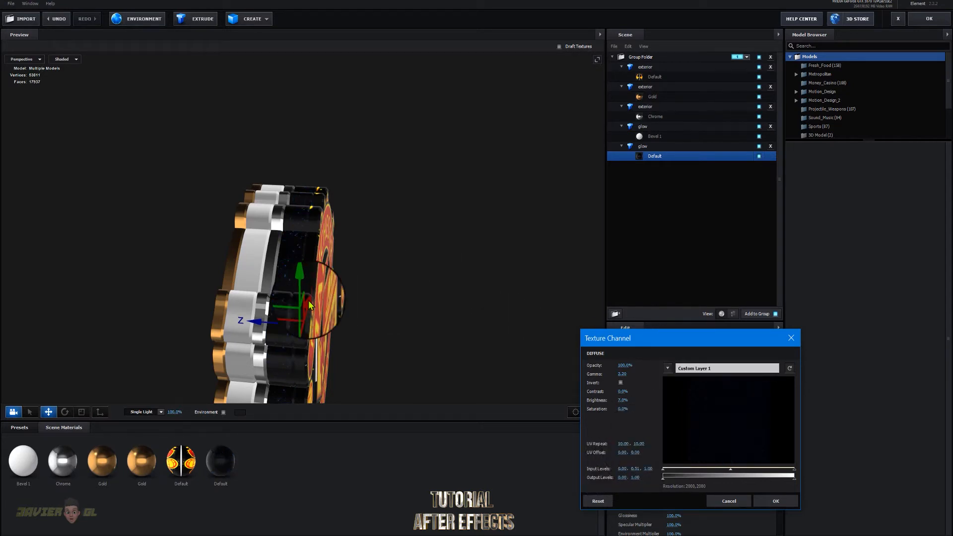
click(767, 502)
drag(439, 374, 392, 314)
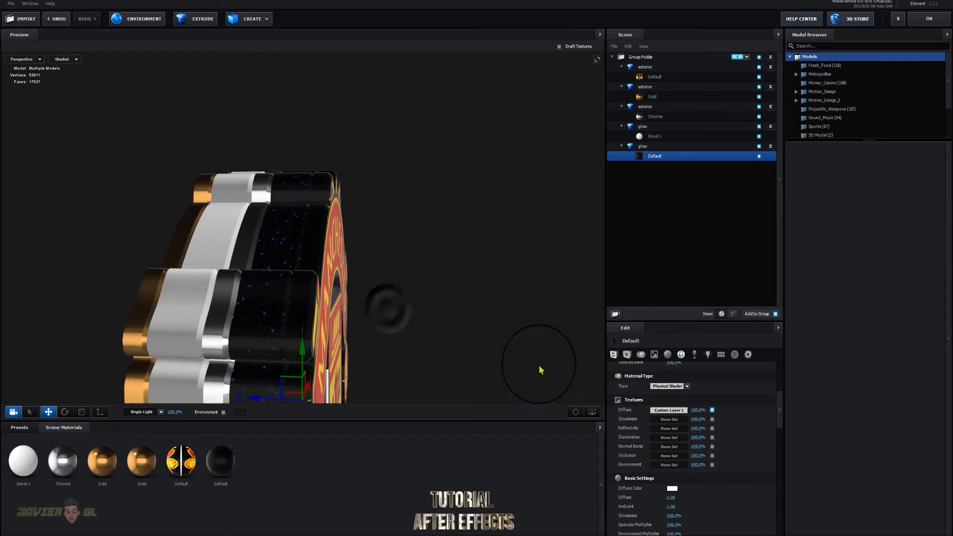
- Enable Use Diffuse Color for the blue glow material's illumination and set its blend mode to Screen
scroll(685, 476, down, 5)
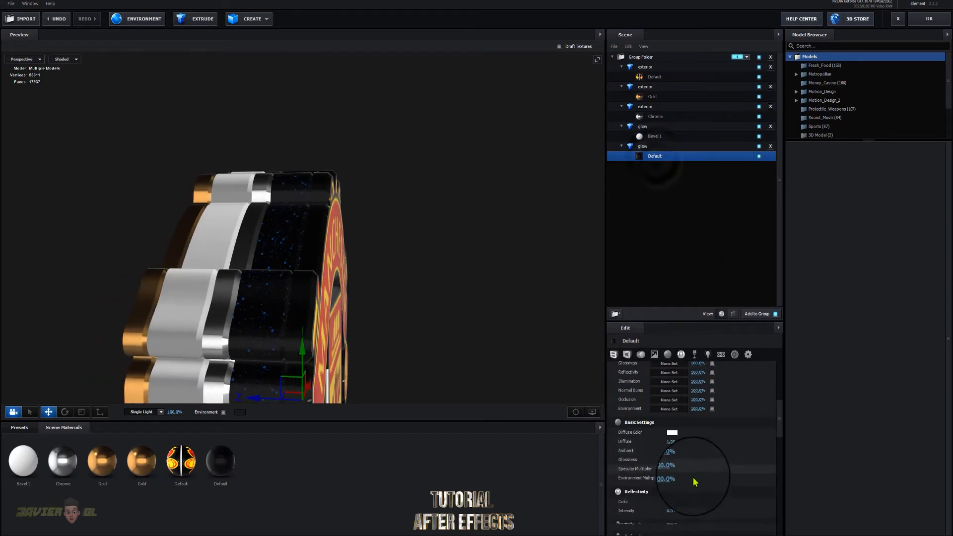
scroll(691, 476, down, 4)
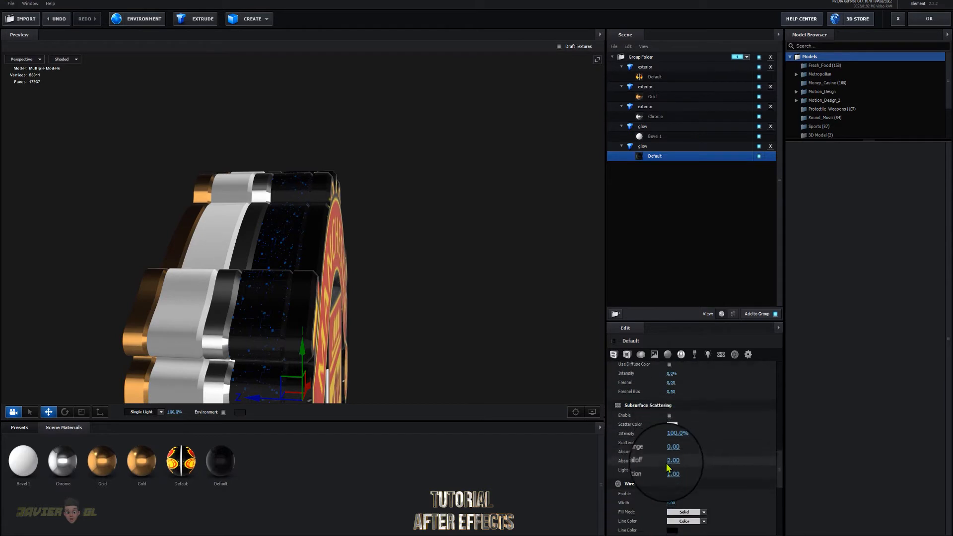
scroll(664, 457, up, 3)
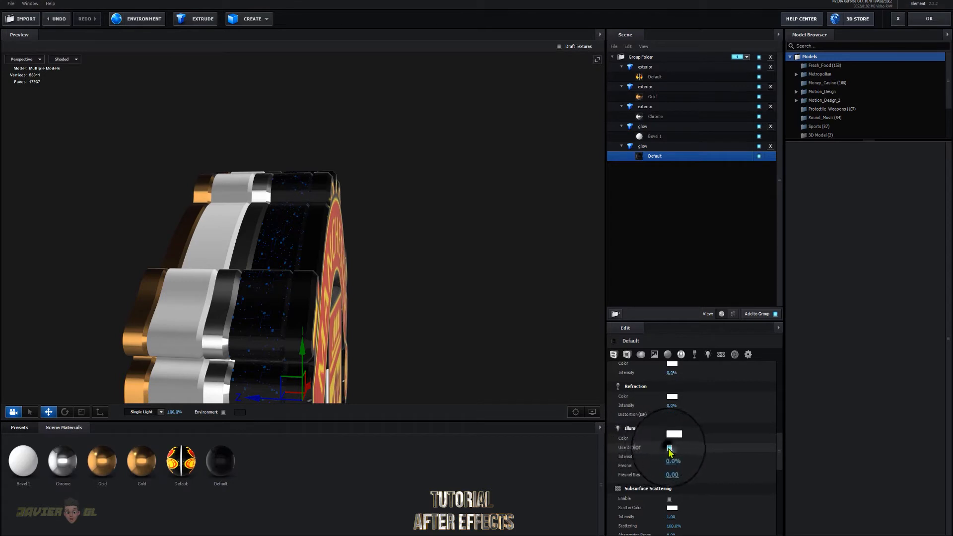
scroll(670, 454, down, 3)
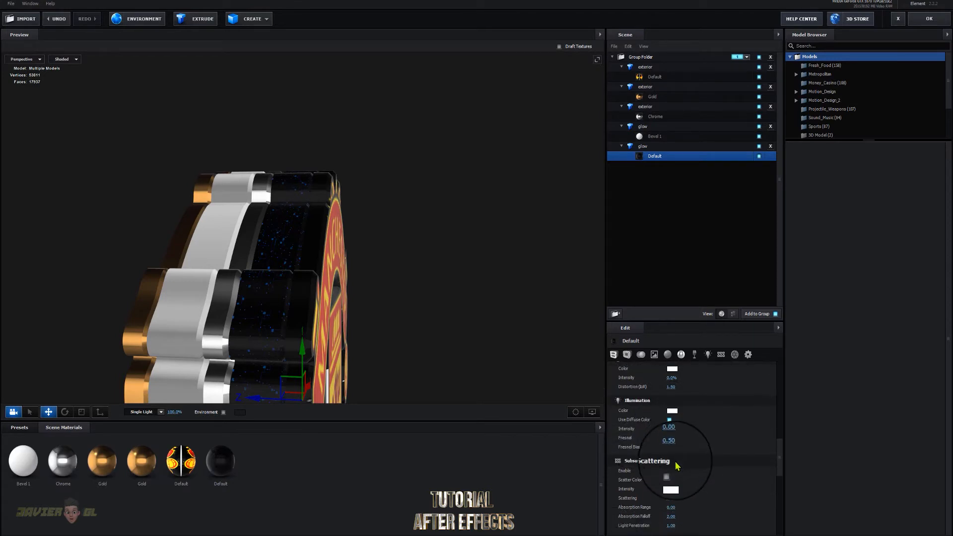
scroll(675, 465, down, 5)
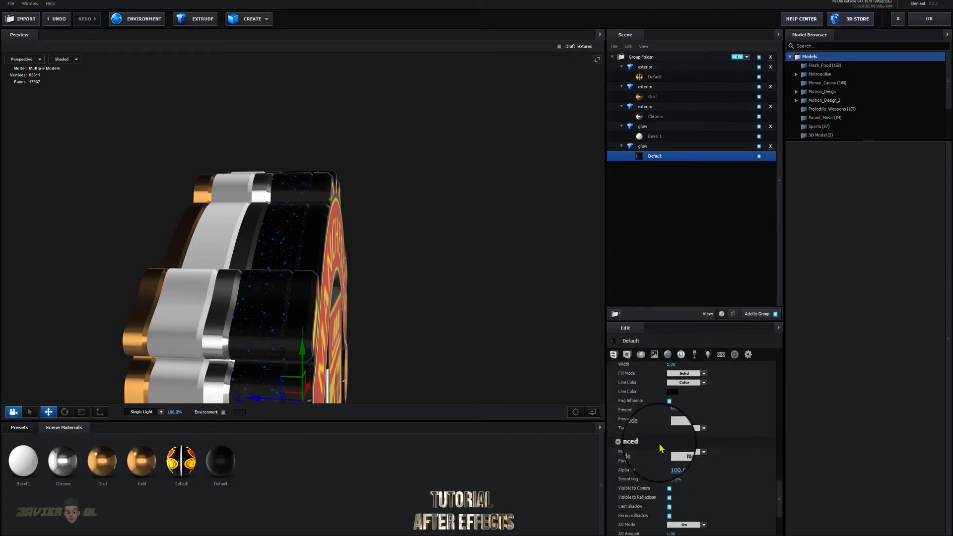
click(687, 451)
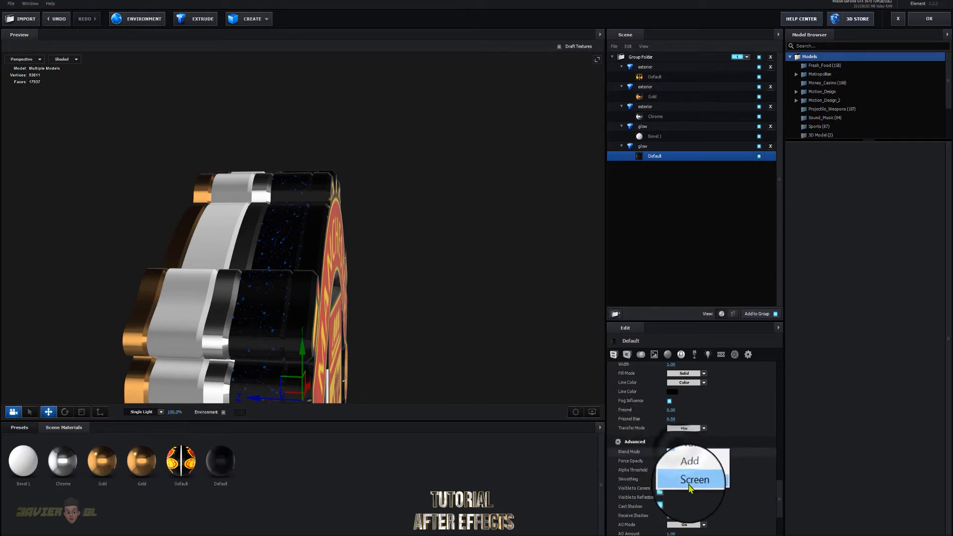
click(685, 478)
drag(451, 380, 391, 358)
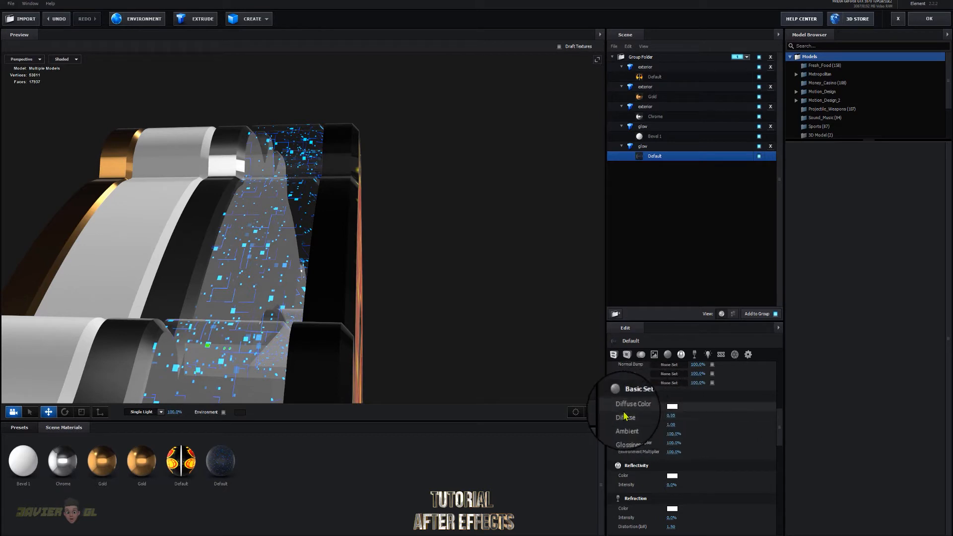
- Try a purple diffuse color on the blue glow material
click(673, 407)
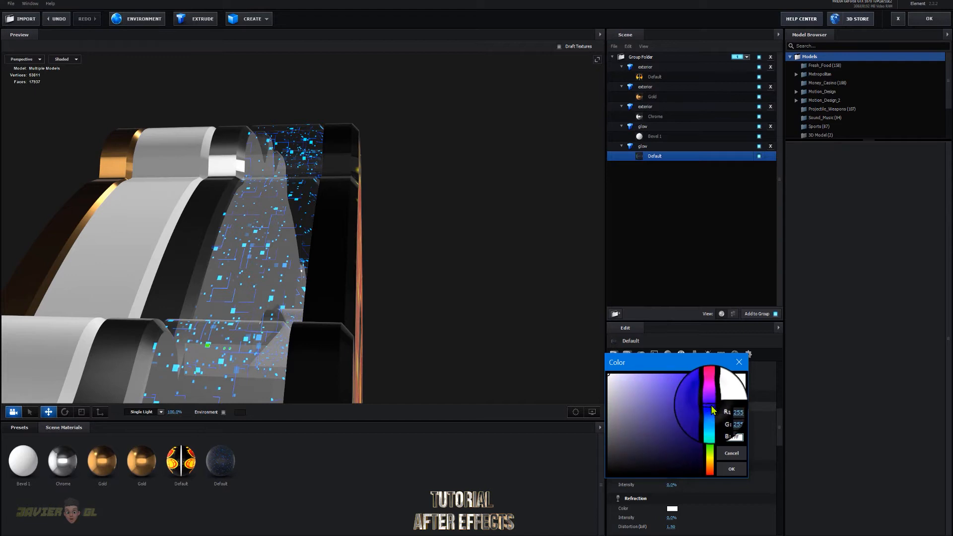
drag(711, 405, 709, 399)
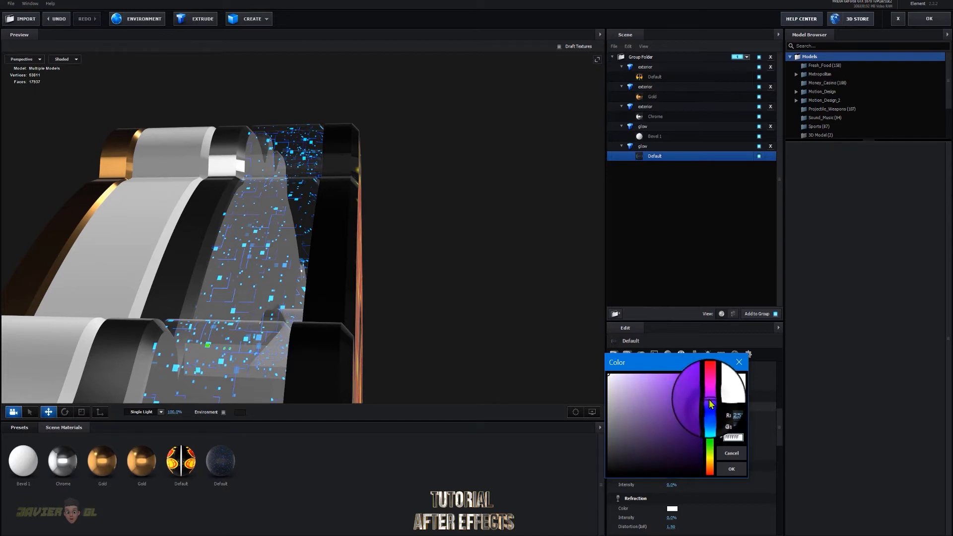
click(693, 383)
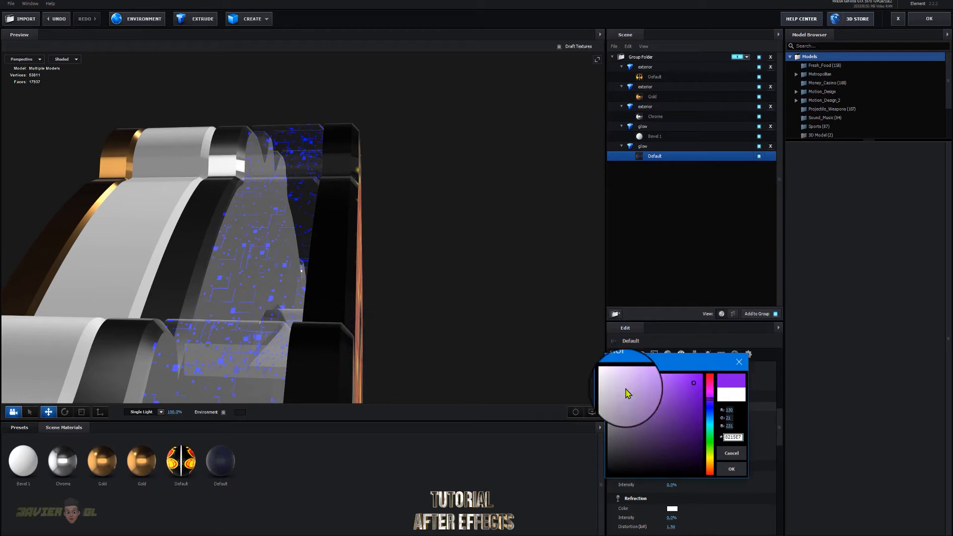
click(693, 401)
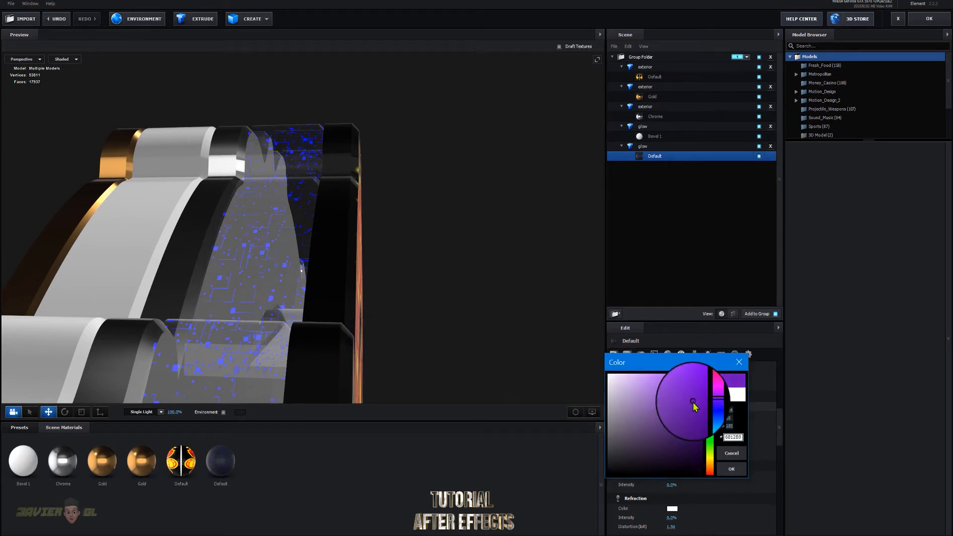
mouse_move(692, 402)
mouse_down()
mouse_move(697, 378)
mouse_move(689, 379)
mouse_up()
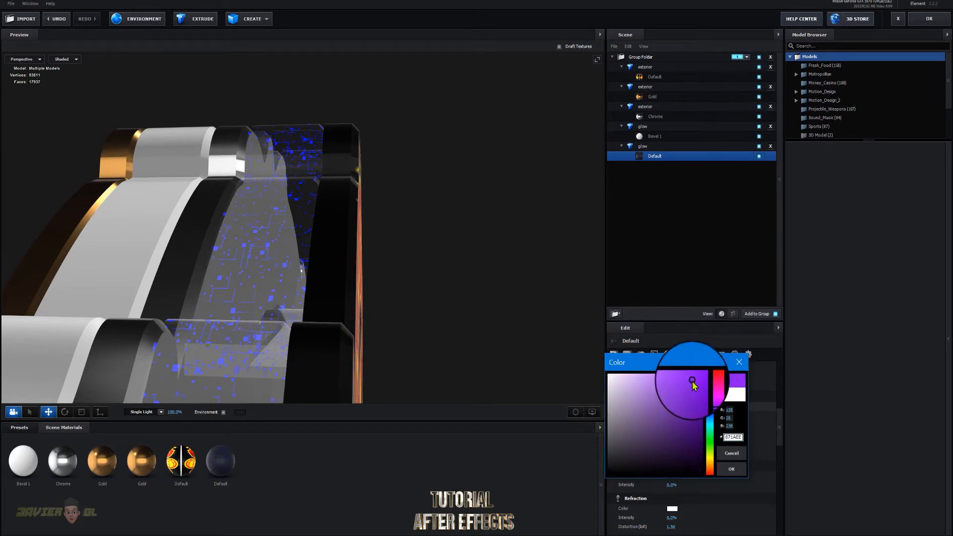
mouse_move(688, 424)
mouse_down()
mouse_move(697, 434)
mouse_move(694, 405)
mouse_up()
click(731, 453)
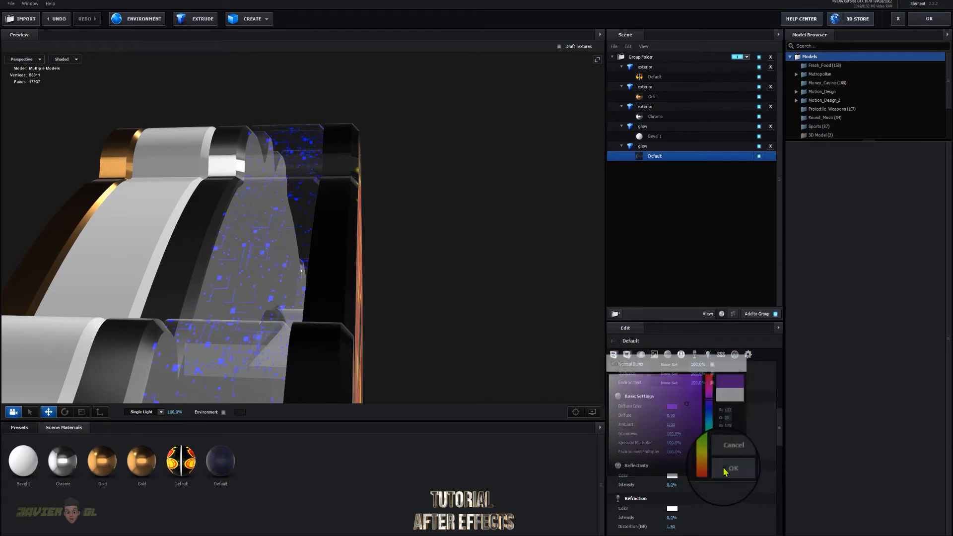
- Create a new scene material for the other glow model, check which part that model covers, and select the material for editing
drag(437, 310, 273, 455)
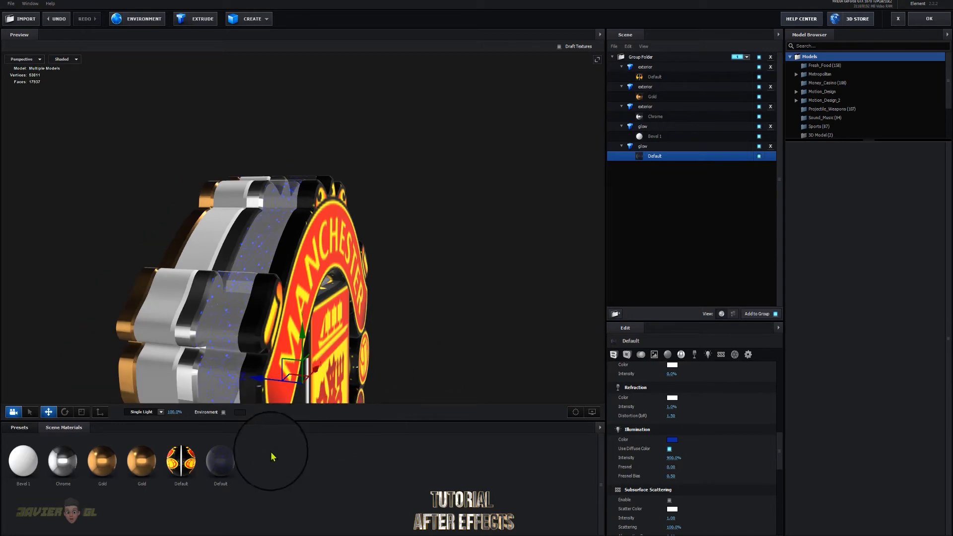
right_click(266, 449)
click(301, 460)
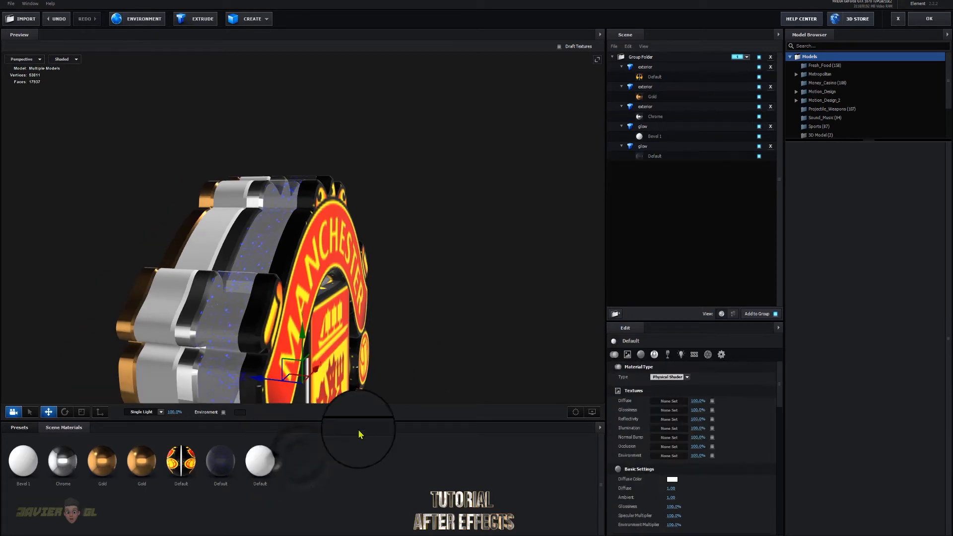
click(757, 137)
click(758, 137)
drag(579, 273, 533, 286)
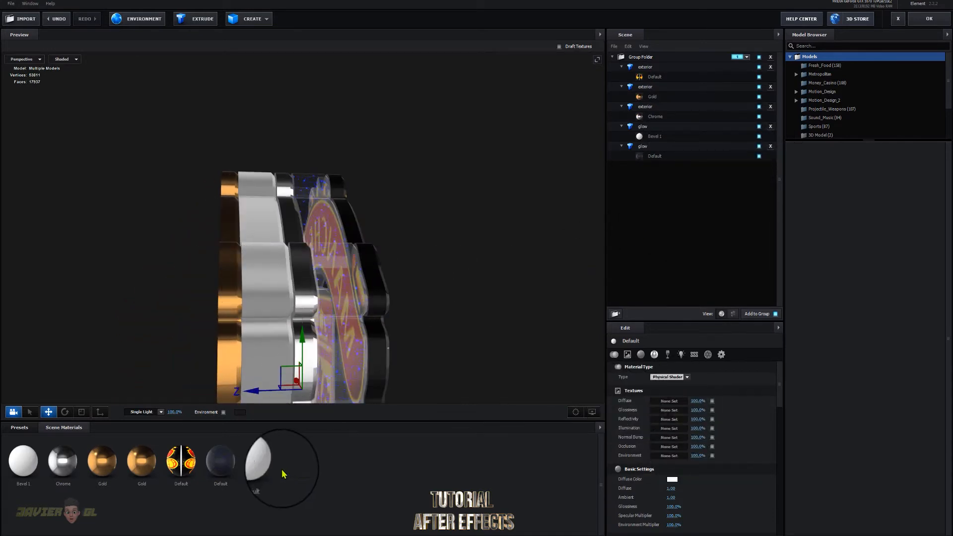
click(654, 138)
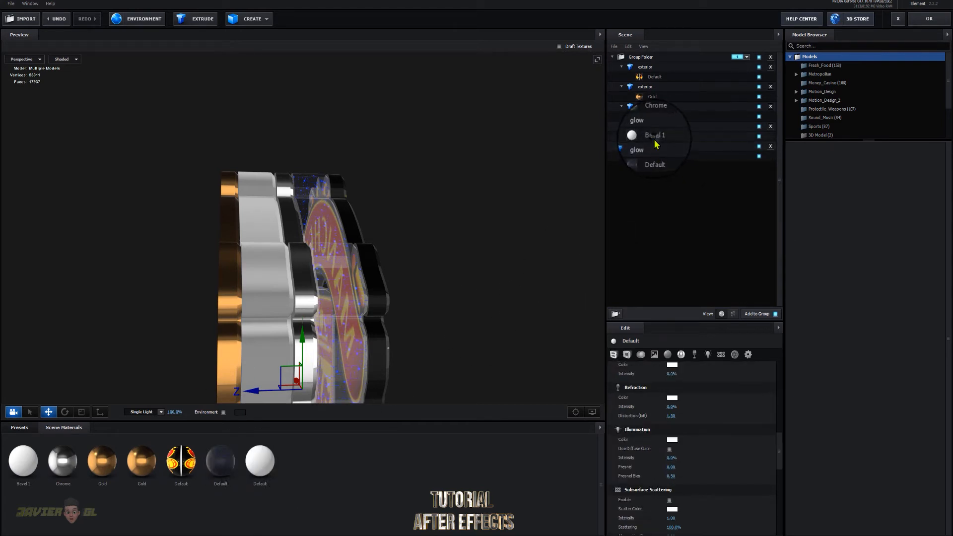
click(262, 461)
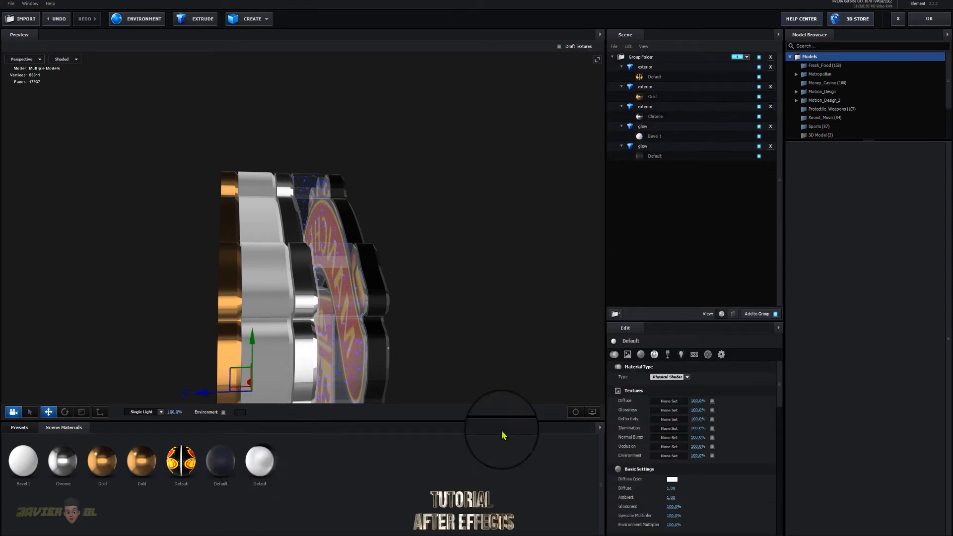
- Set the new material's diffuse texture to Custom Layer 2, the red texture video, with brightness 49% and UV repeat 10 by 10
click(669, 400)
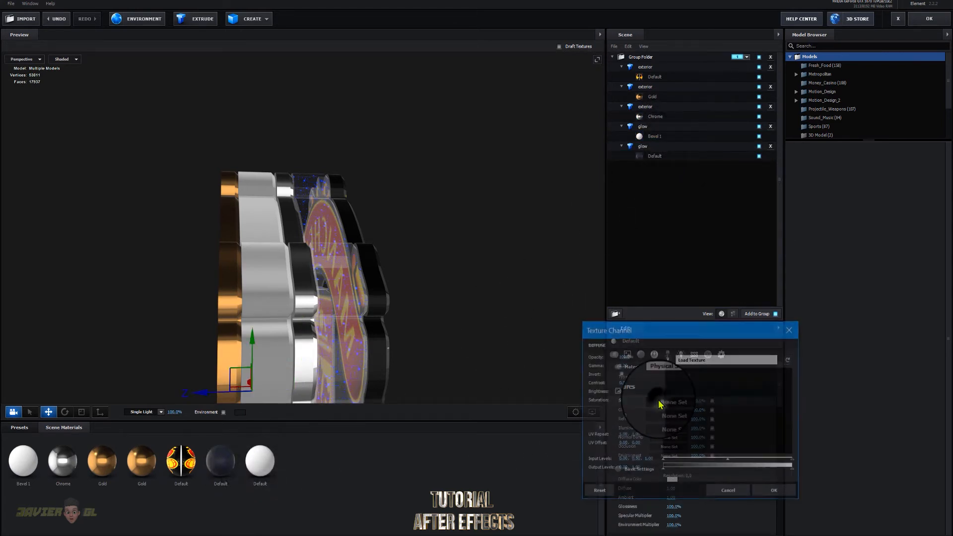
click(666, 358)
click(734, 387)
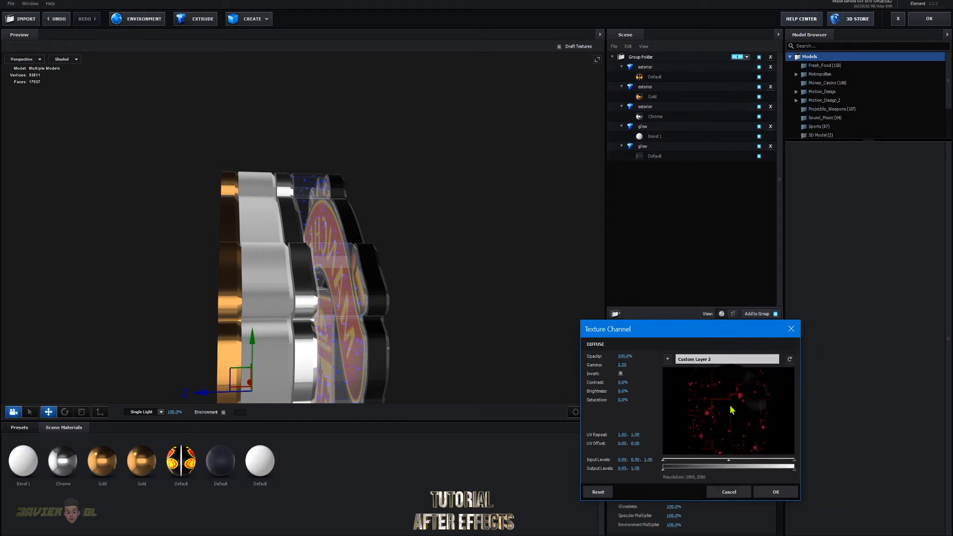
click(621, 435)
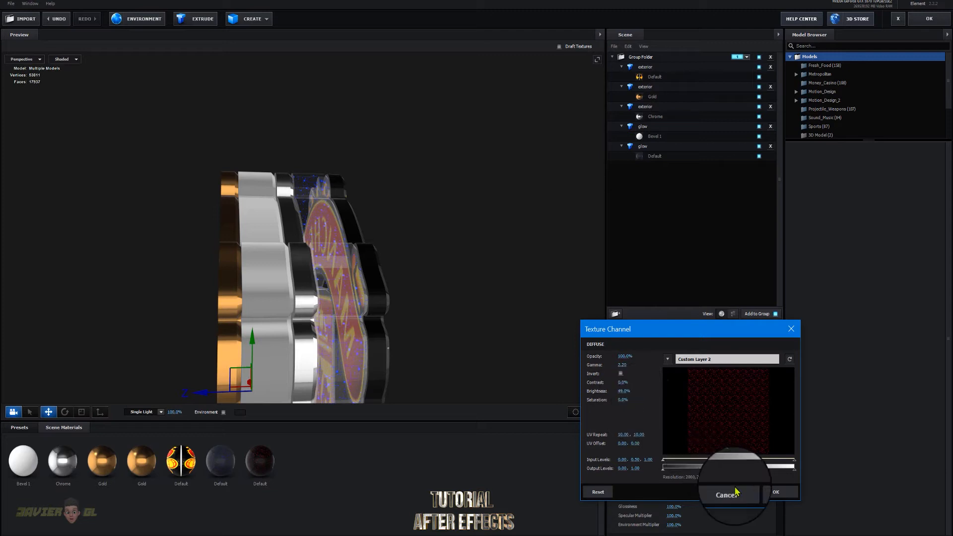
click(772, 491)
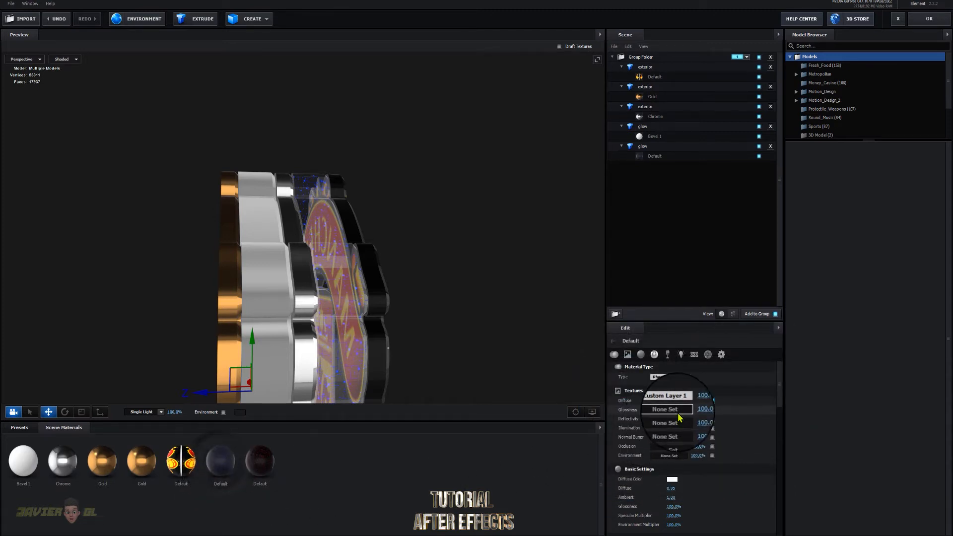
- Raise the brightness of the blue material's diffuse texture and apply the red texture material to the first glow model
click(664, 395)
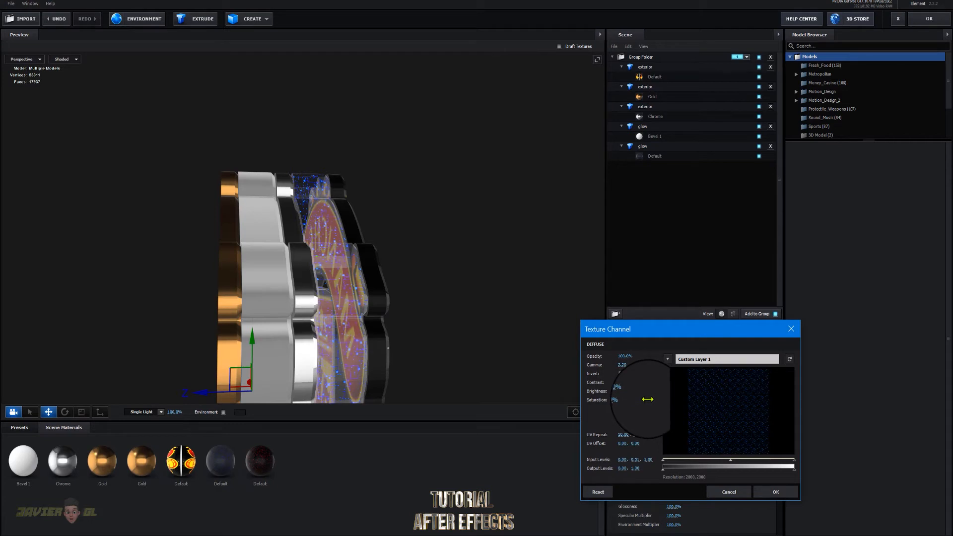
click(775, 491)
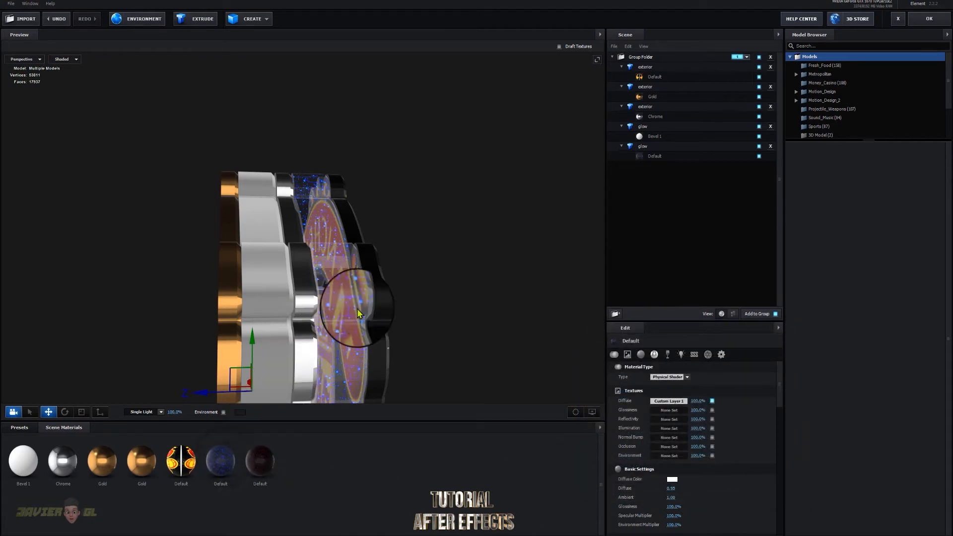
drag(491, 331, 479, 339)
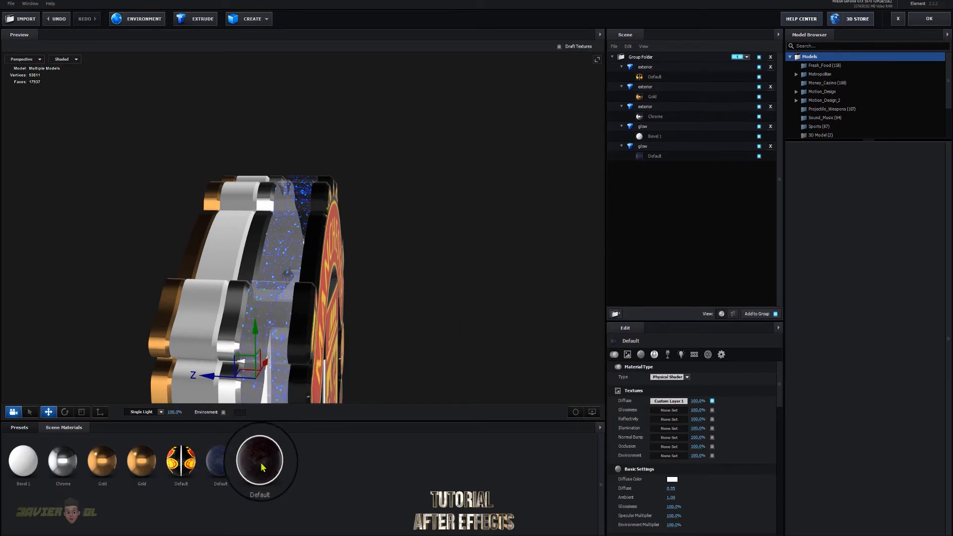
drag(263, 466, 442, 308)
- Create a plane model in the scene and scale it uniformly to 5000%
click(248, 18)
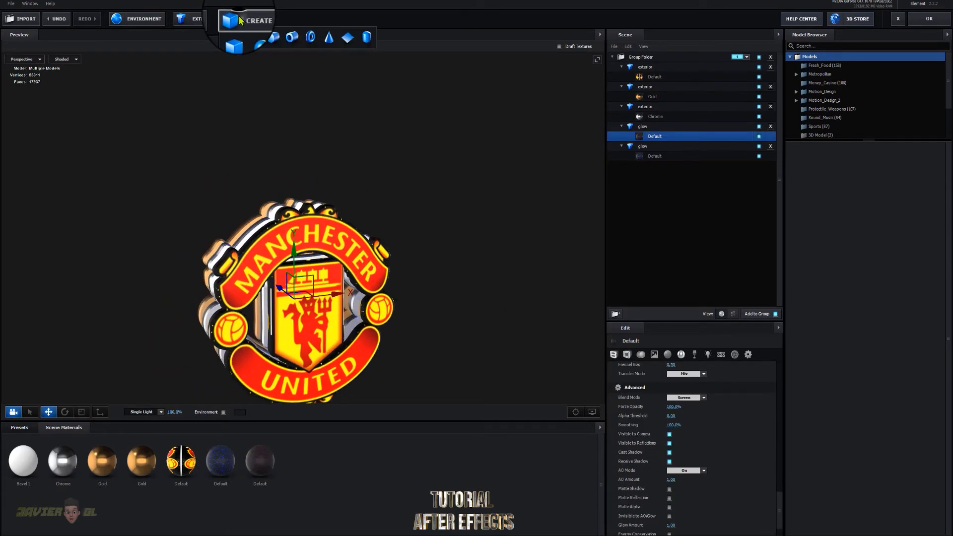
click(340, 38)
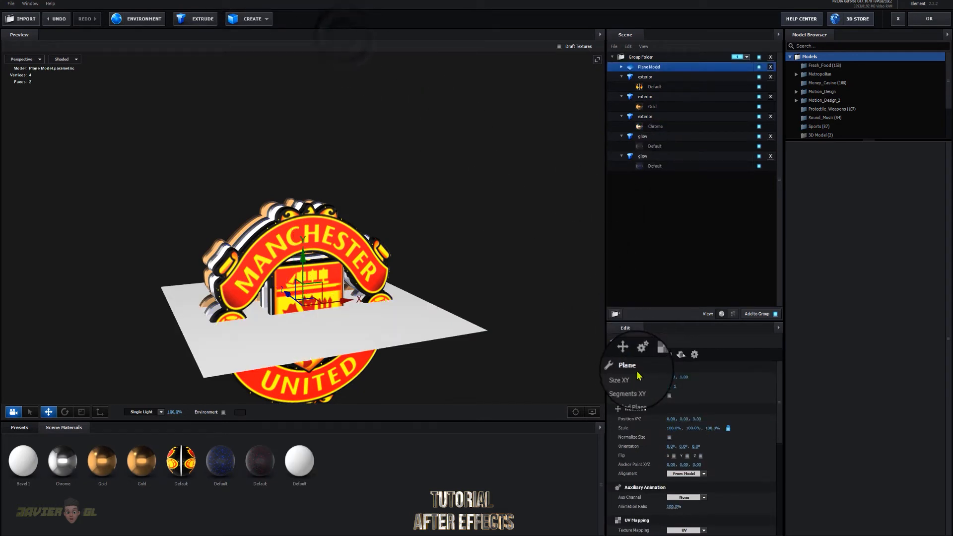
click(669, 428)
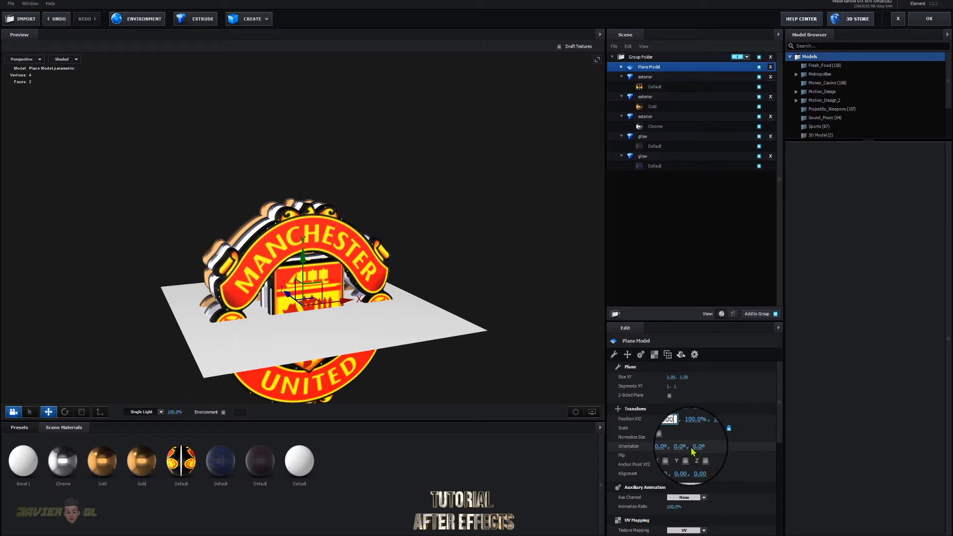
text(5000)
key(Return)
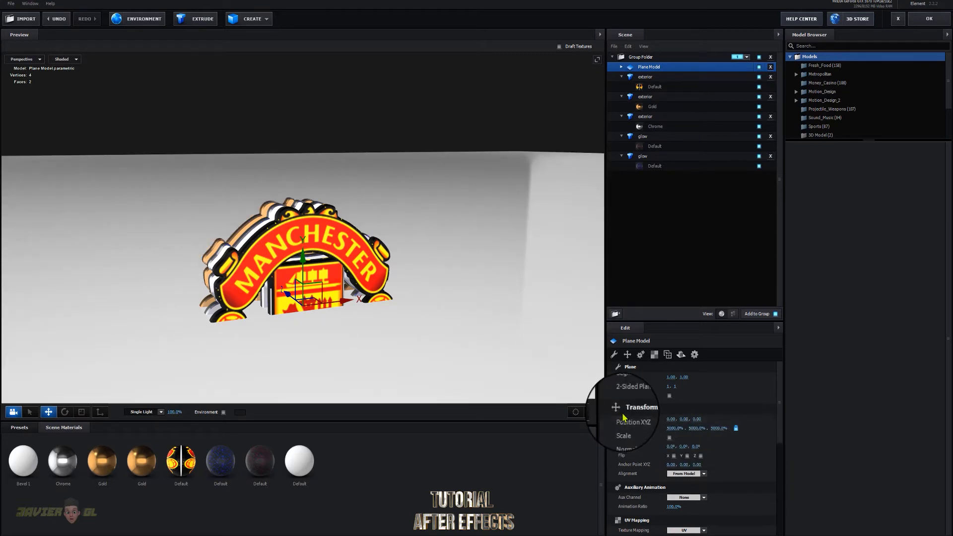
- Make the plane two-sided, set its X orientation to -90°, and shift it along Z to sit behind the crest
click(669, 396)
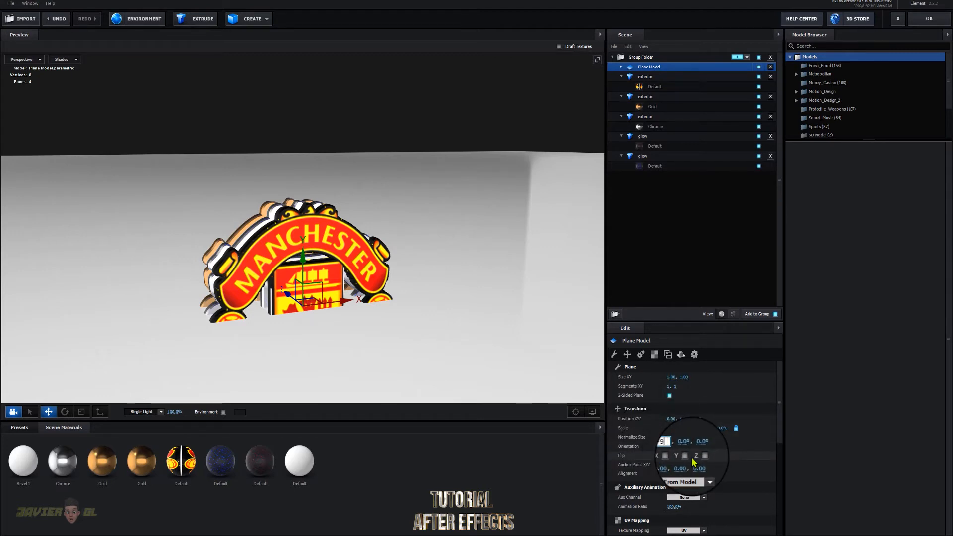
key(Return)
drag(557, 174, 501, 301)
drag(256, 311, 424, 312)
- Apply the metal_black preset from the Metal set of Pro_Shaders_2 to the plane
click(70, 427)
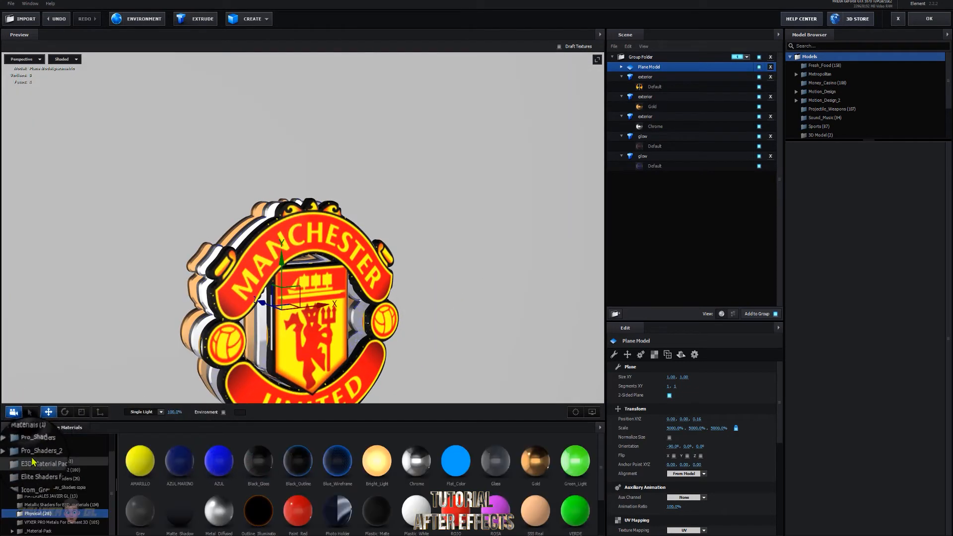
double_click(35, 453)
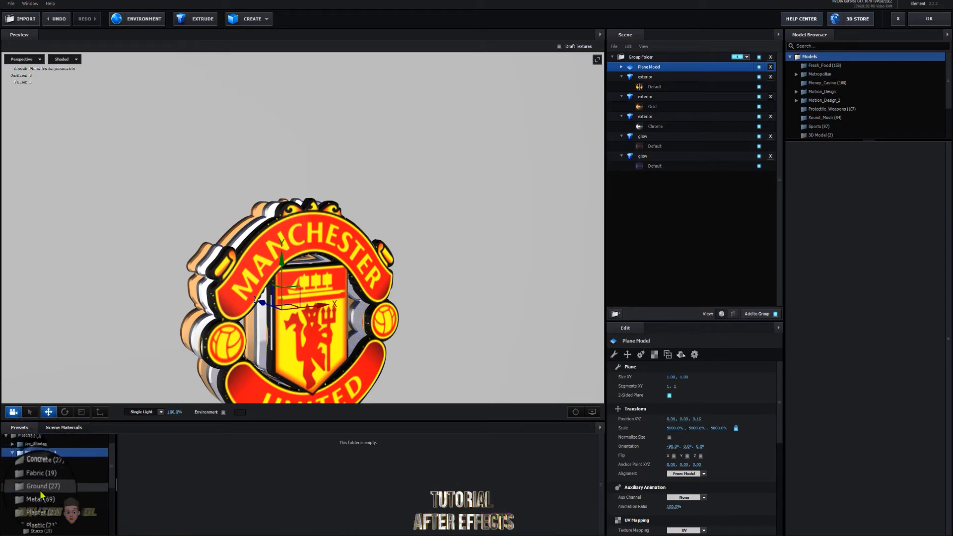
click(38, 496)
scroll(323, 484, down, 1)
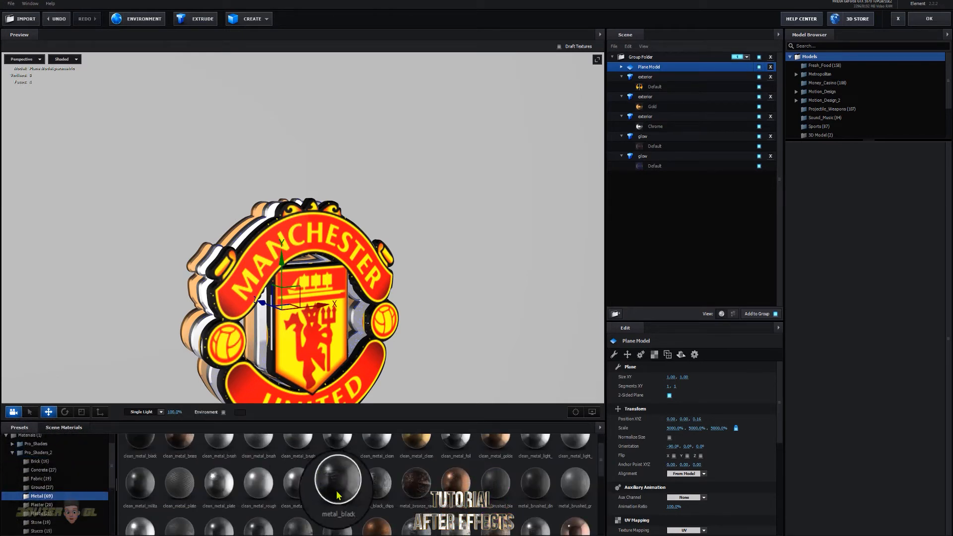
drag(337, 481, 512, 366)
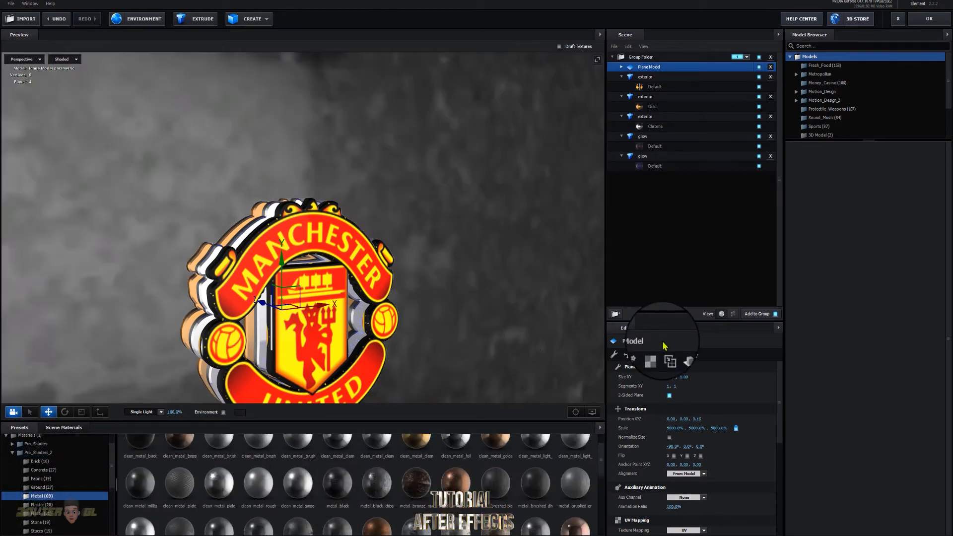
- Set the plane model's reflect mode to Mirror Surface
right_click(645, 67)
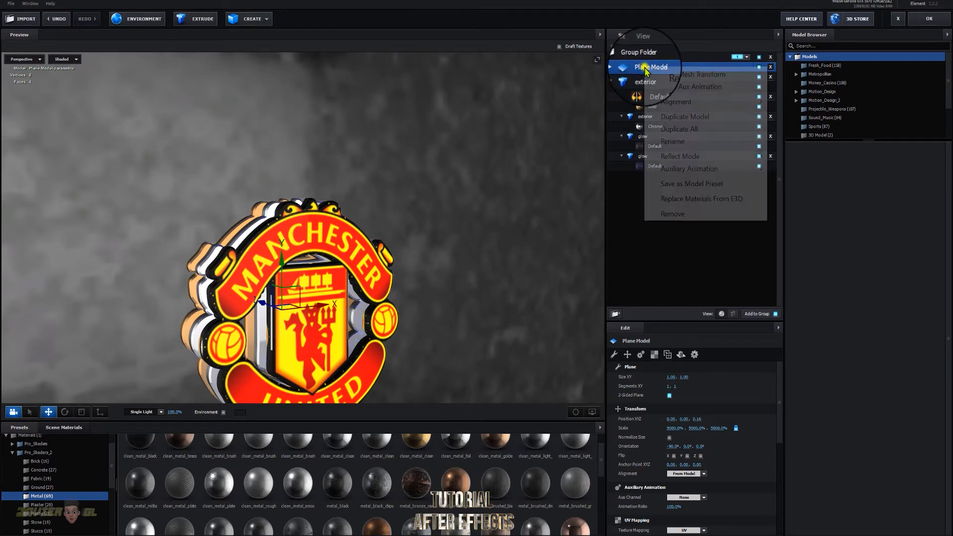
mouse_move(730, 156)
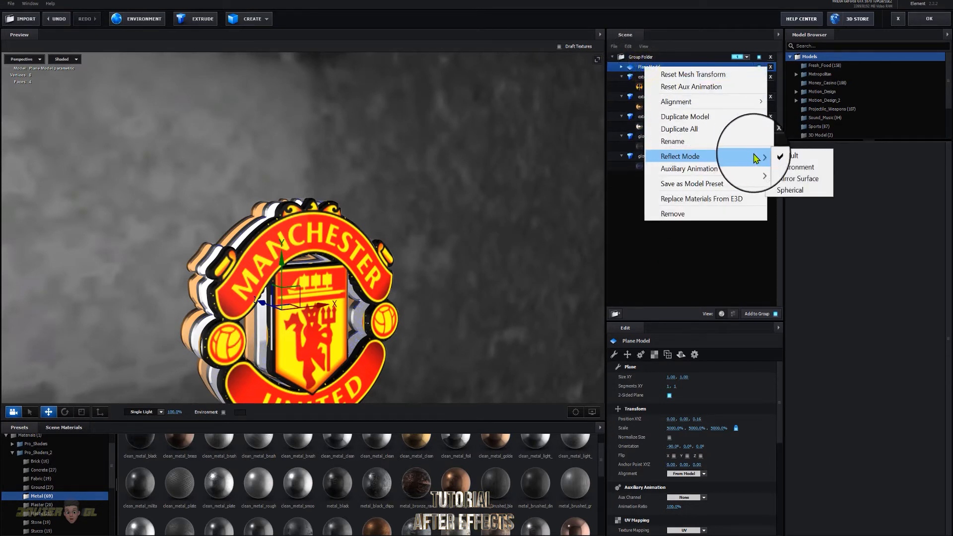
click(788, 182)
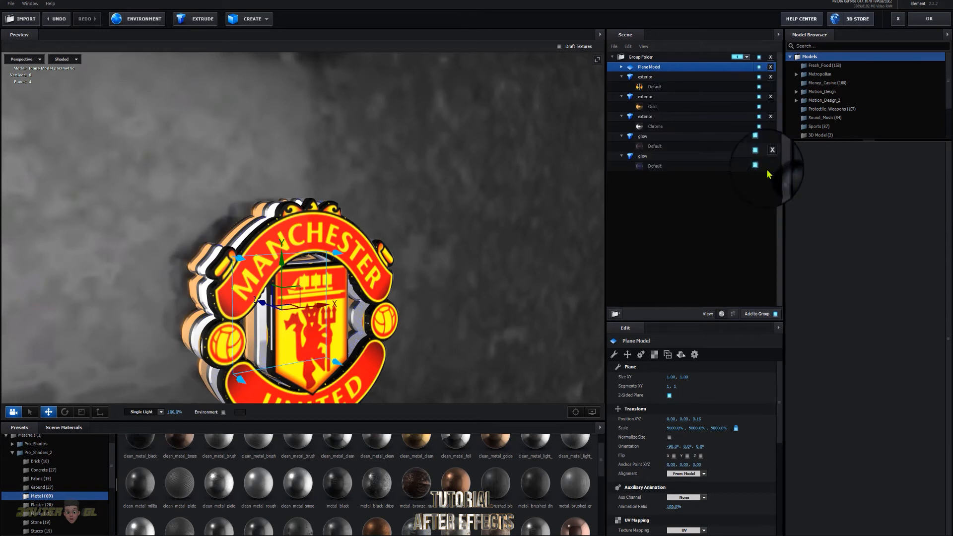
- Expand the plane to show its metal_black material and set the plane's UV repeat to 20 by 20
click(620, 67)
click(657, 77)
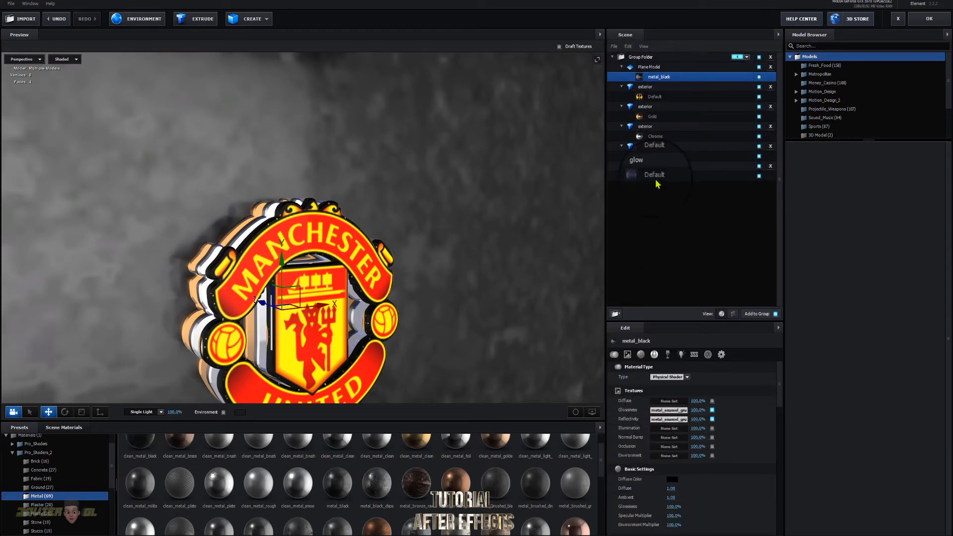
click(648, 67)
click(654, 354)
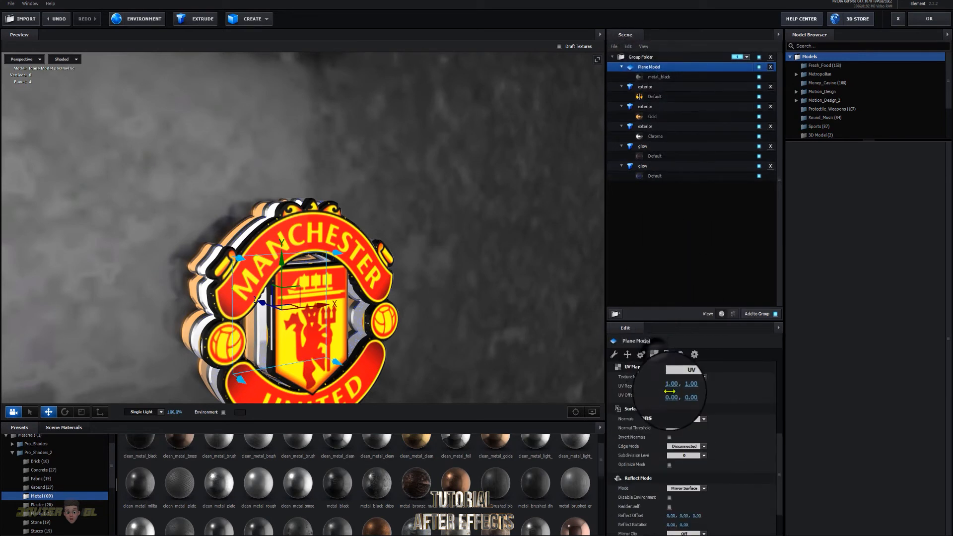
click(670, 386)
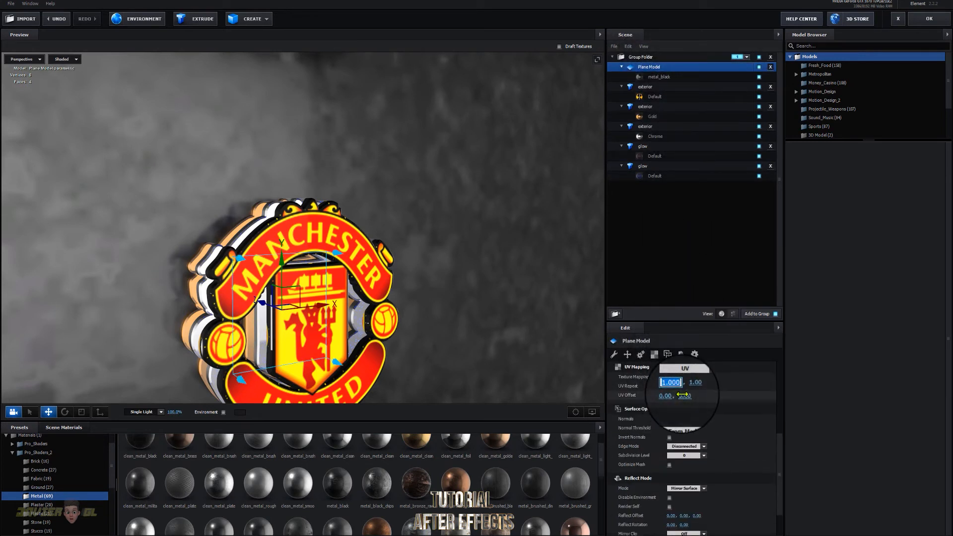
text(20)
key(Return)
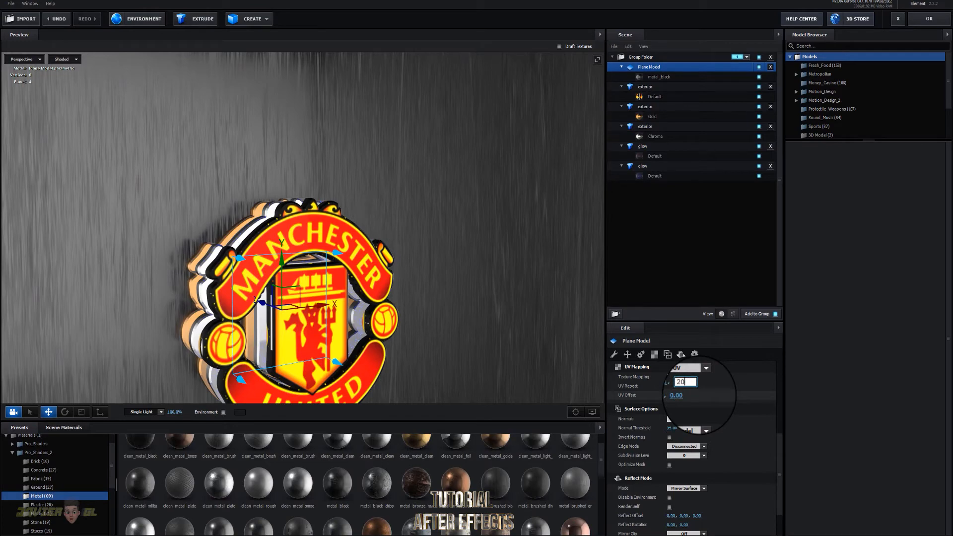
key(Return)
drag(493, 230, 459, 305)
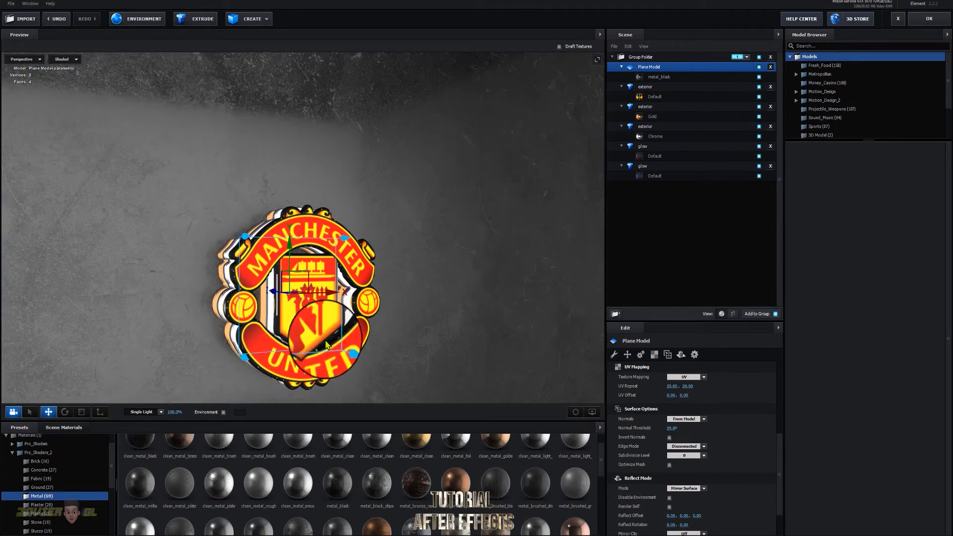
- Open the BackLight_4K environment presets and try BackLight_4K_24 on the scene, checking its reflections around the crest
scroll(69, 462, up, 1)
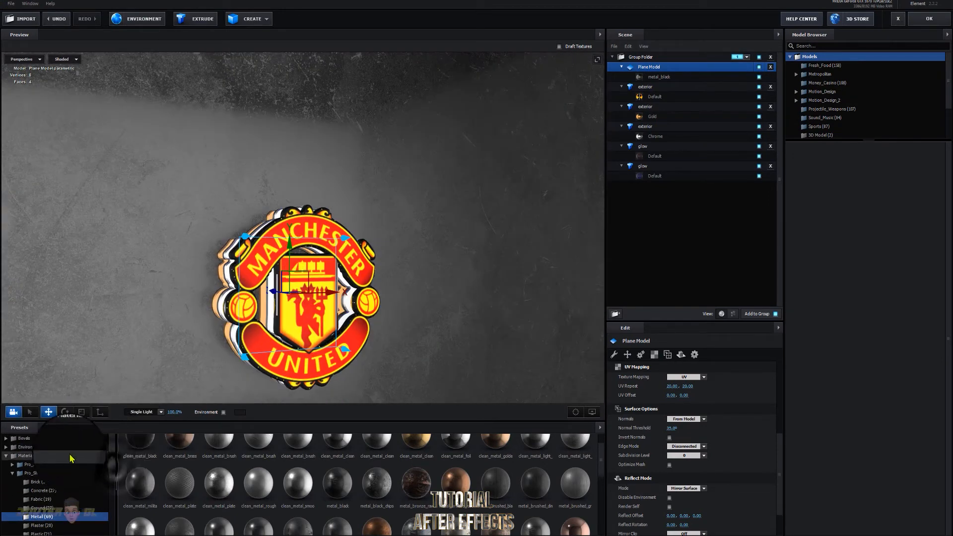
click(31, 449)
click(39, 466)
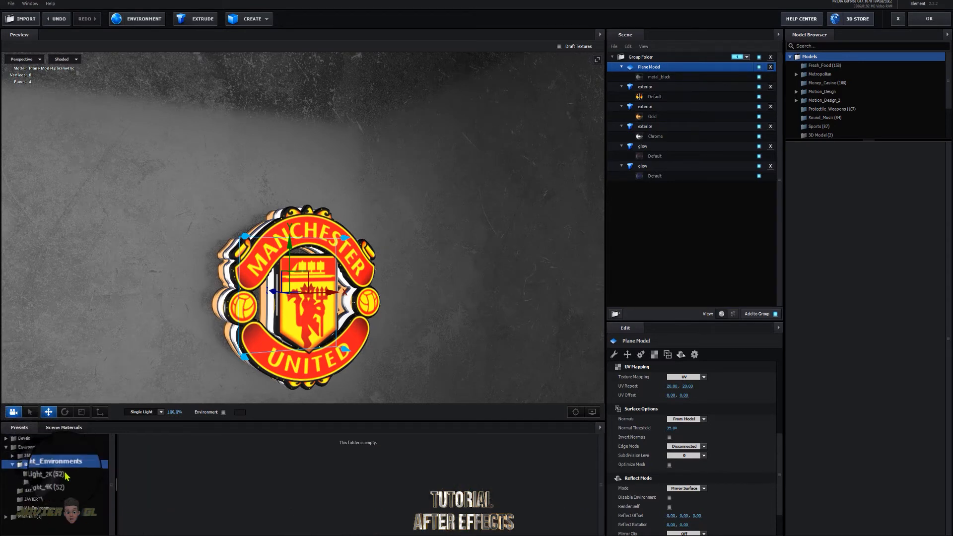
click(57, 482)
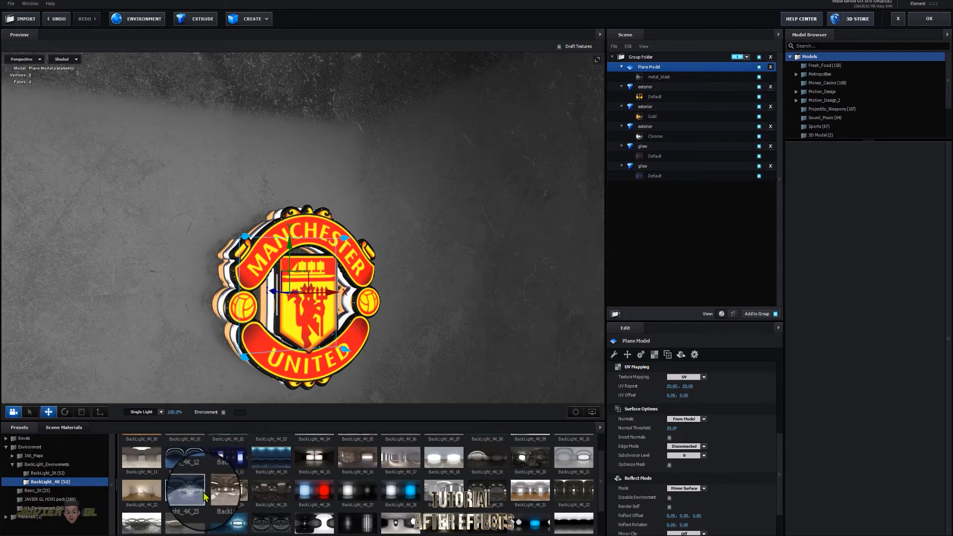
click(221, 499)
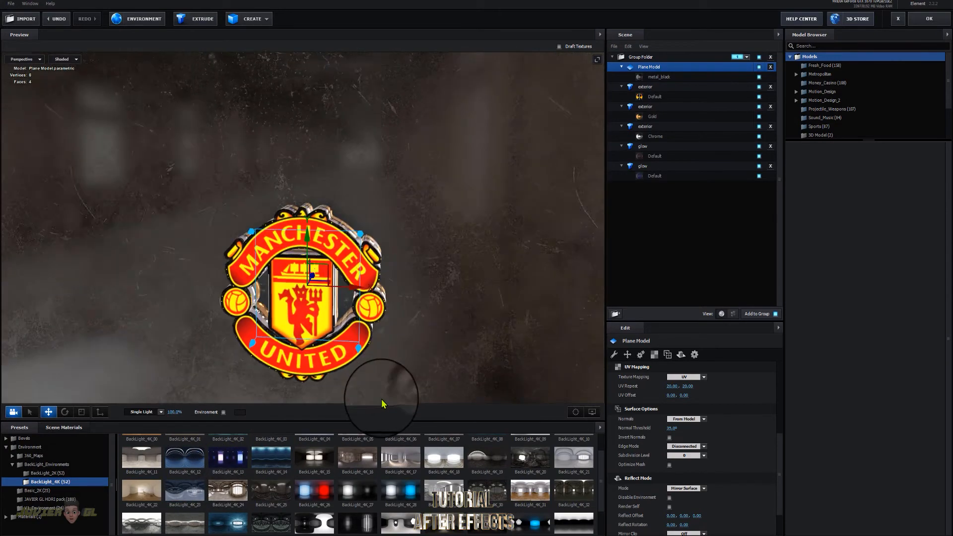
drag(404, 407, 437, 377)
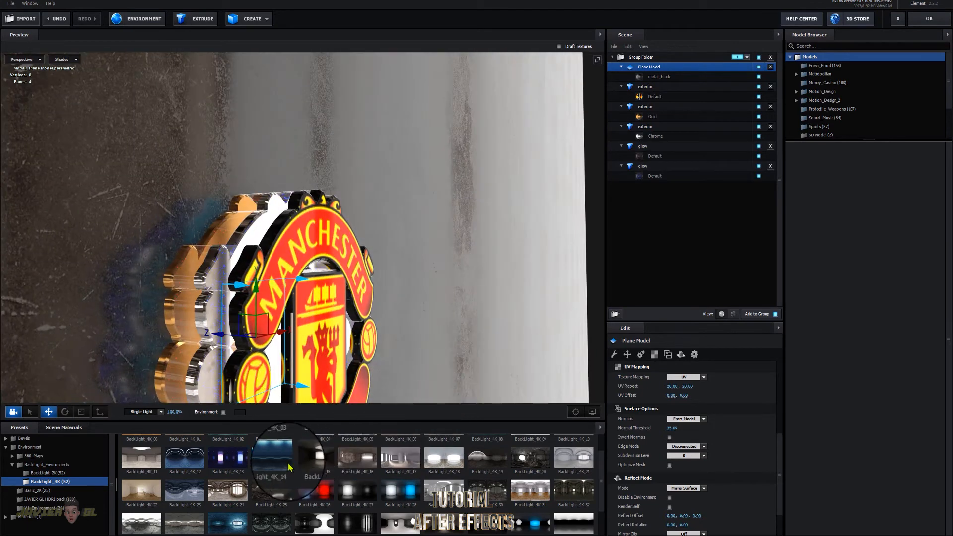
- Try the BackLight_4K_13 and BackLight_4K_28 environments on the scene
click(240, 460)
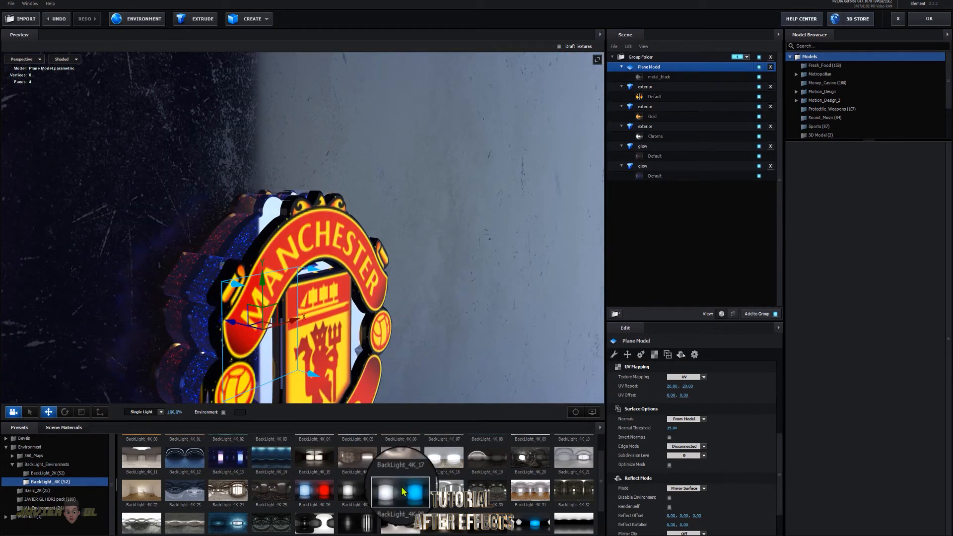
click(403, 491)
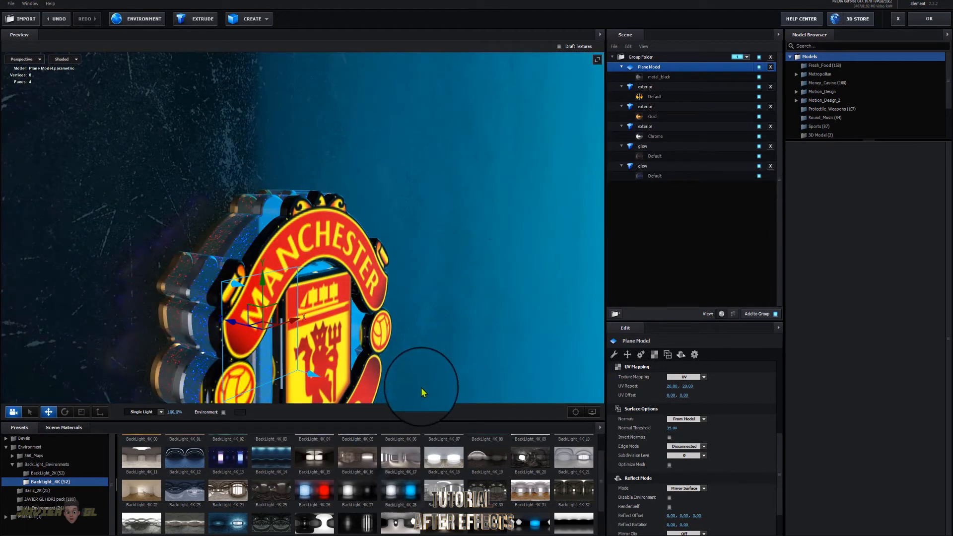
mouse_move(423, 391)
mouse_down()
mouse_move(482, 363)
mouse_move(493, 369)
mouse_move(429, 386)
mouse_up()
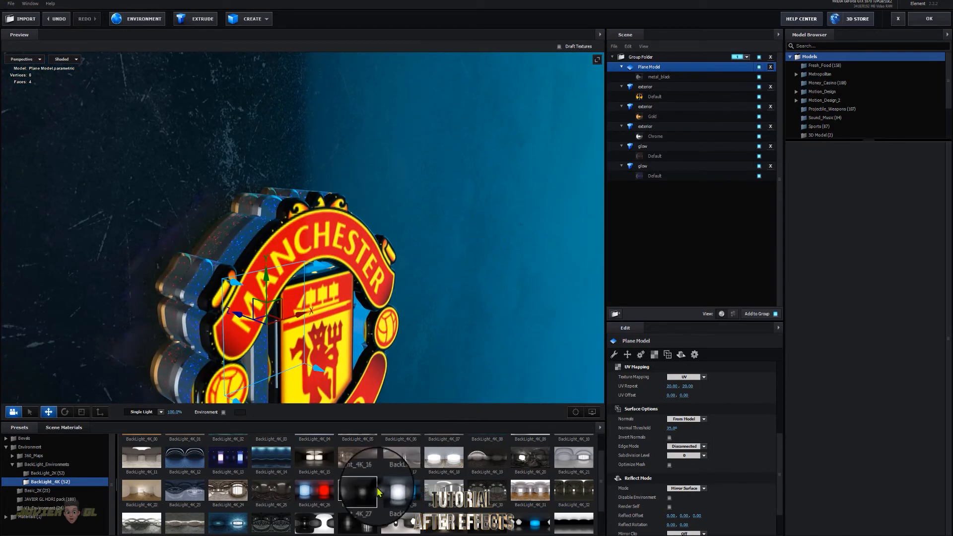
- Apply the BackLight_4K_27 environment and switch the preview lighting to Aqua
click(362, 498)
drag(470, 354, 361, 328)
drag(425, 309, 461, 300)
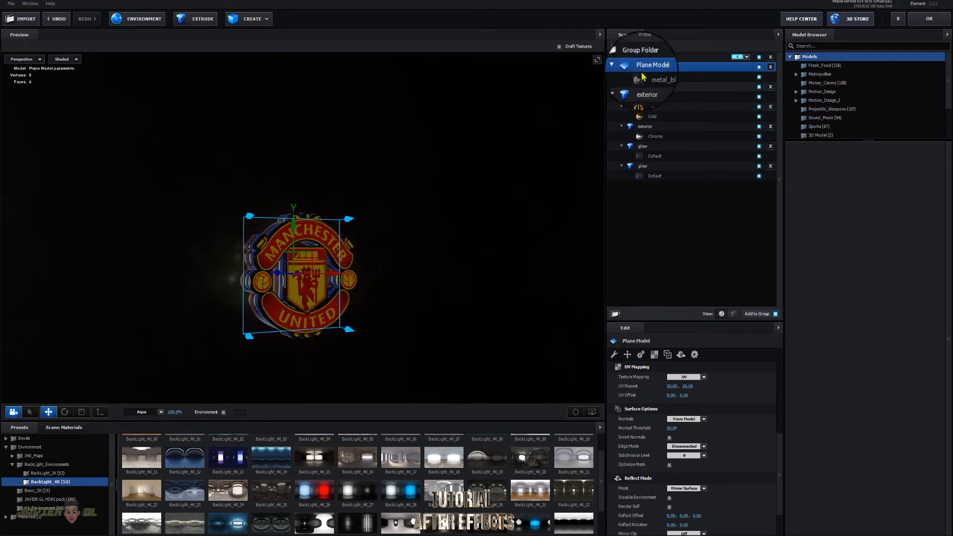
- Set the reflect mode of the first exterior model, which carries the crest texture, to Spherical
right_click(643, 87)
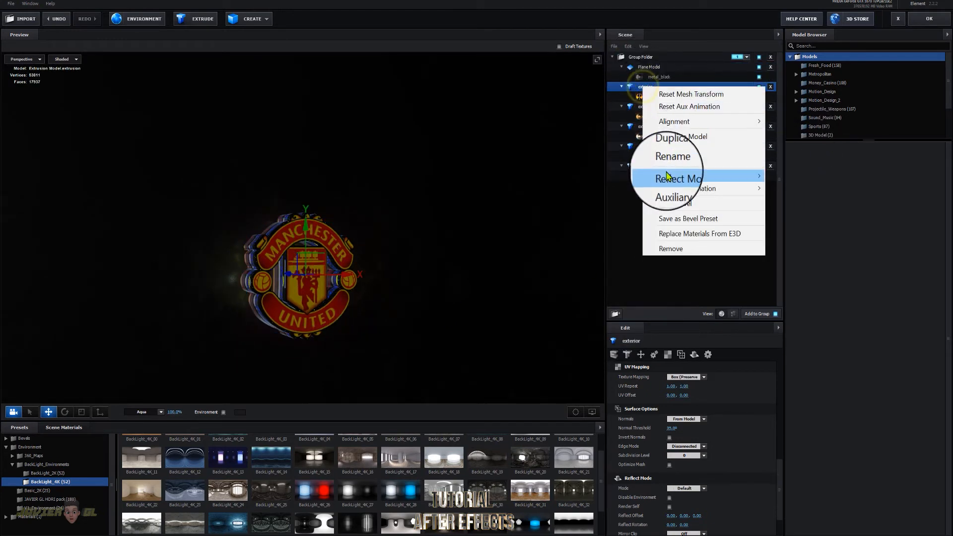
mouse_move(744, 176)
click(783, 211)
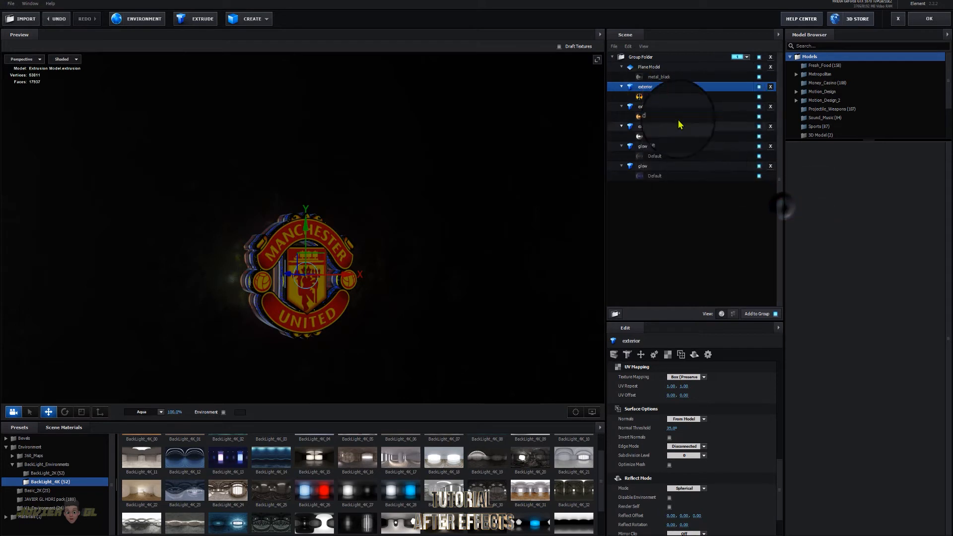
- Try the Mirror Surface reflect mode on the gold exterior model
right_click(645, 106)
mouse_move(761, 195)
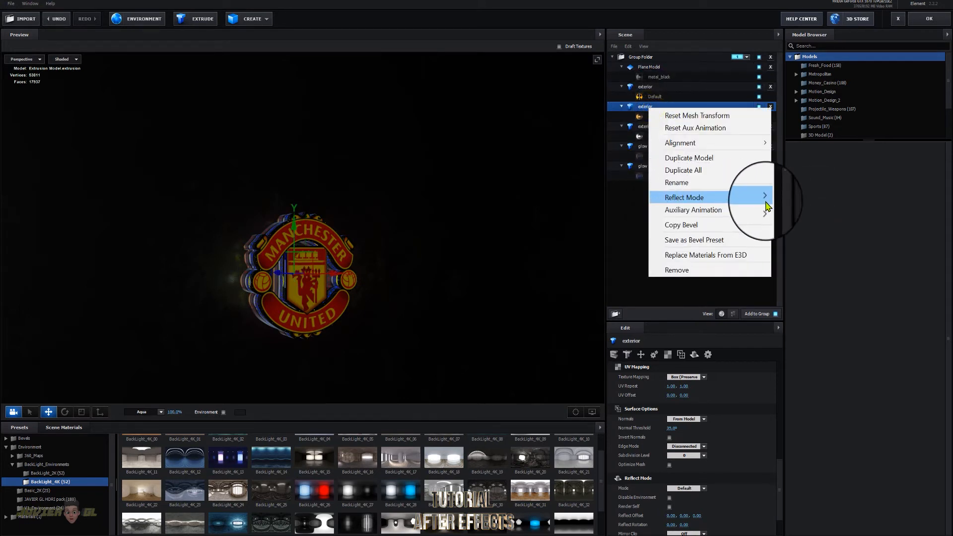
click(786, 222)
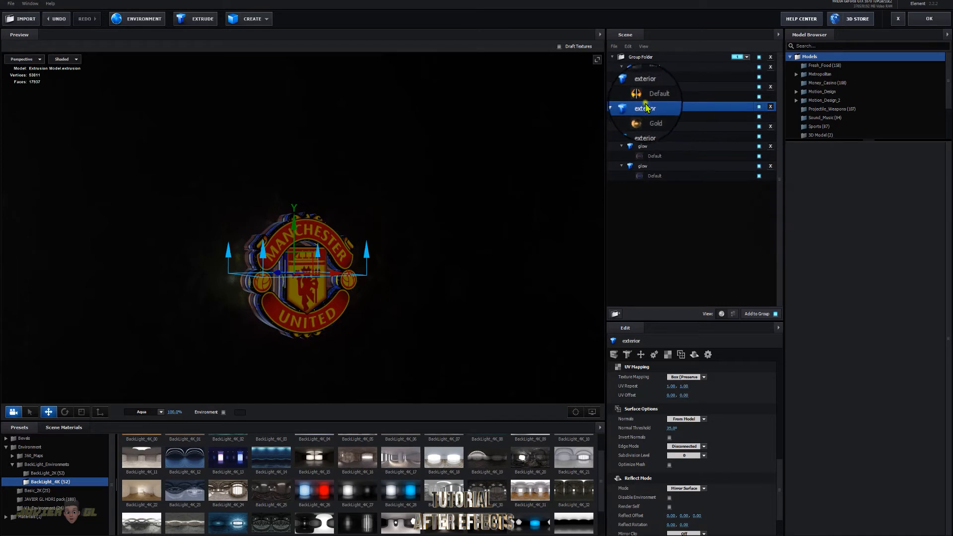
- Set the reflect mode of the gold and chrome exterior models to Spherical
right_click(646, 107)
mouse_move(720, 193)
click(794, 224)
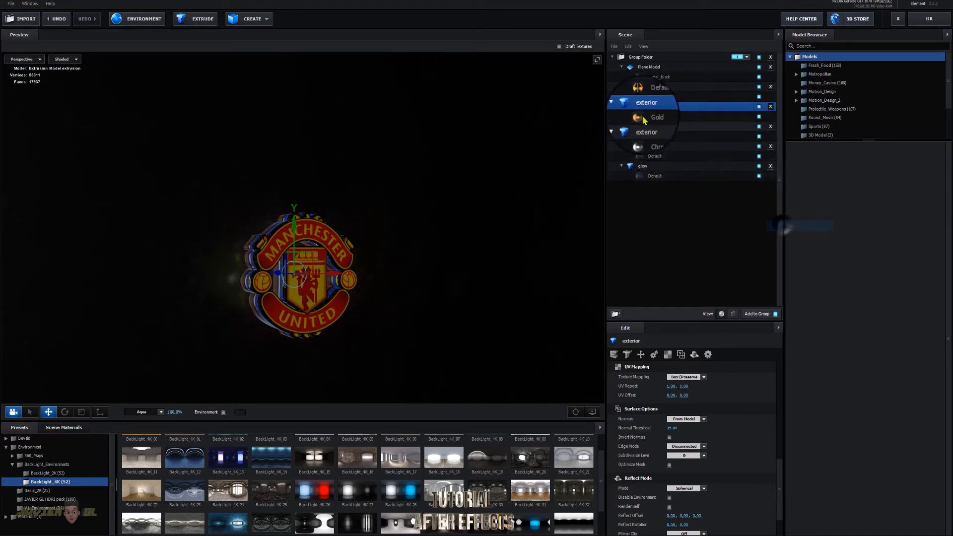
click(642, 127)
right_click(642, 127)
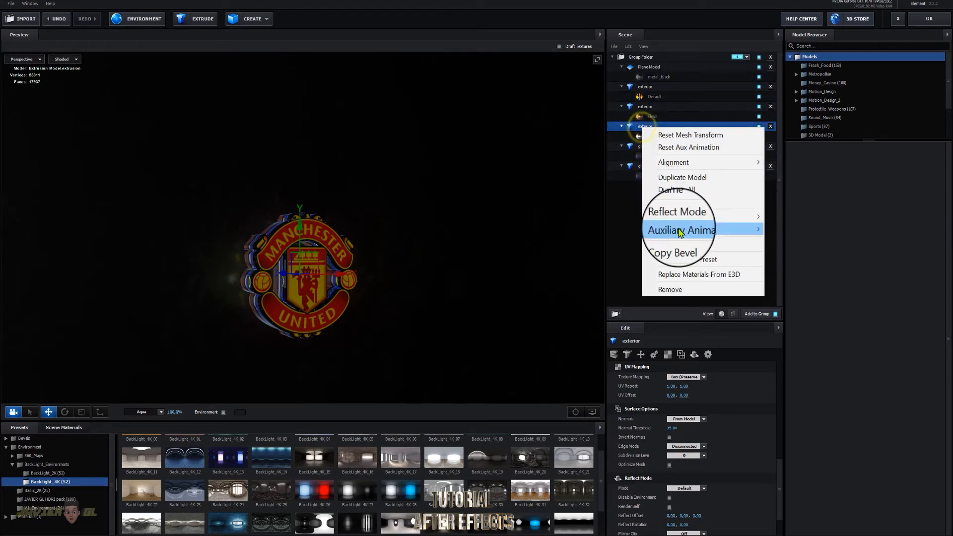
mouse_move(747, 224)
click(797, 252)
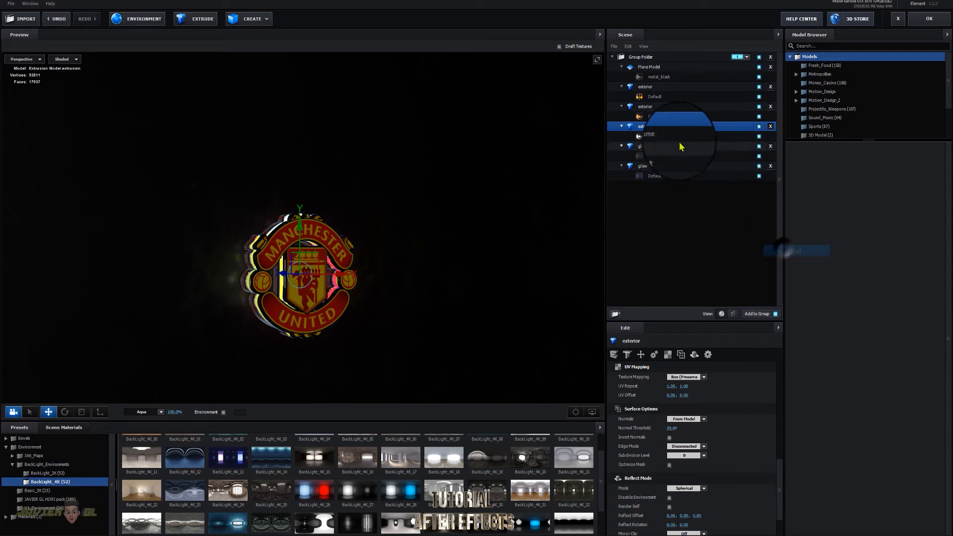
- Set the first glow model's reflect mode to Spherical
click(645, 146)
right_click(646, 149)
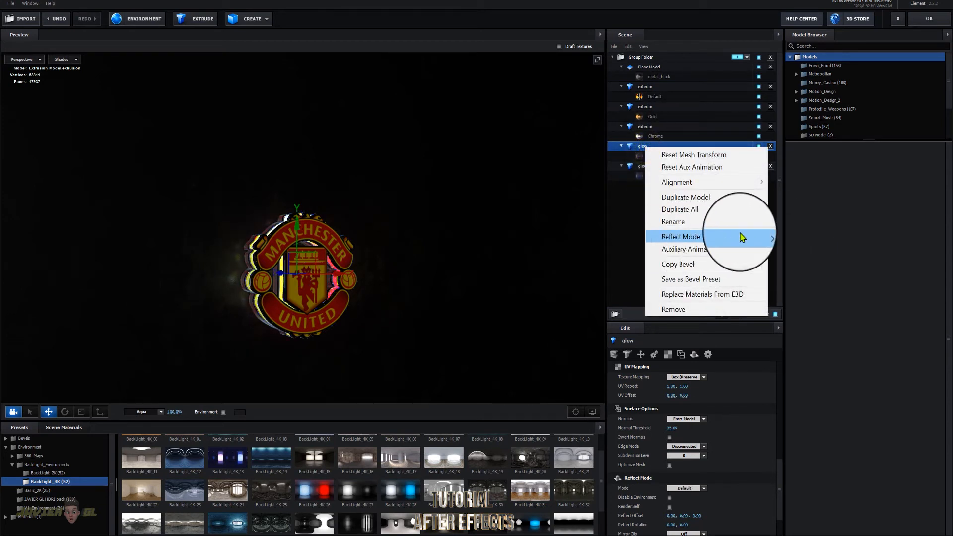
mouse_move(763, 240)
click(781, 272)
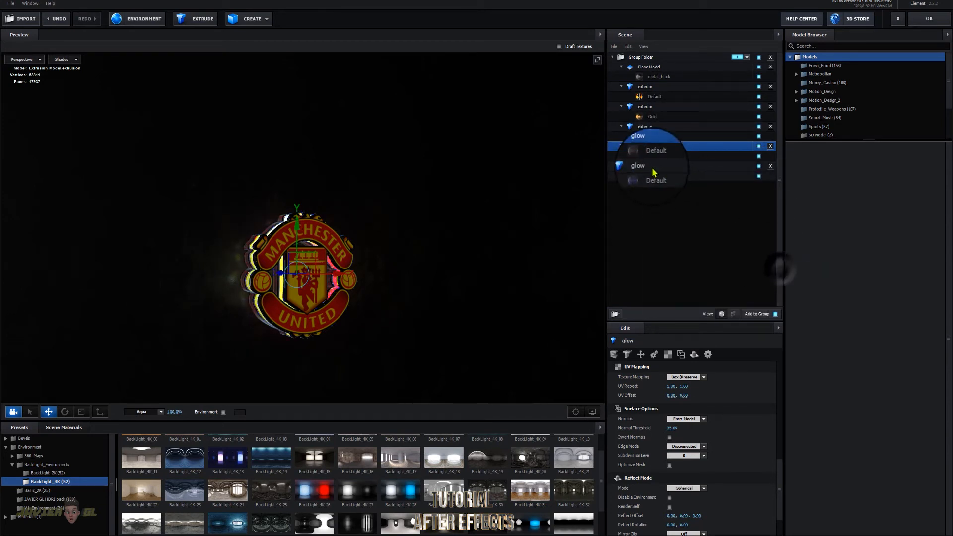
- Set the second glow model's reflect mode to Spherical and accept the scene setup
right_click(651, 168)
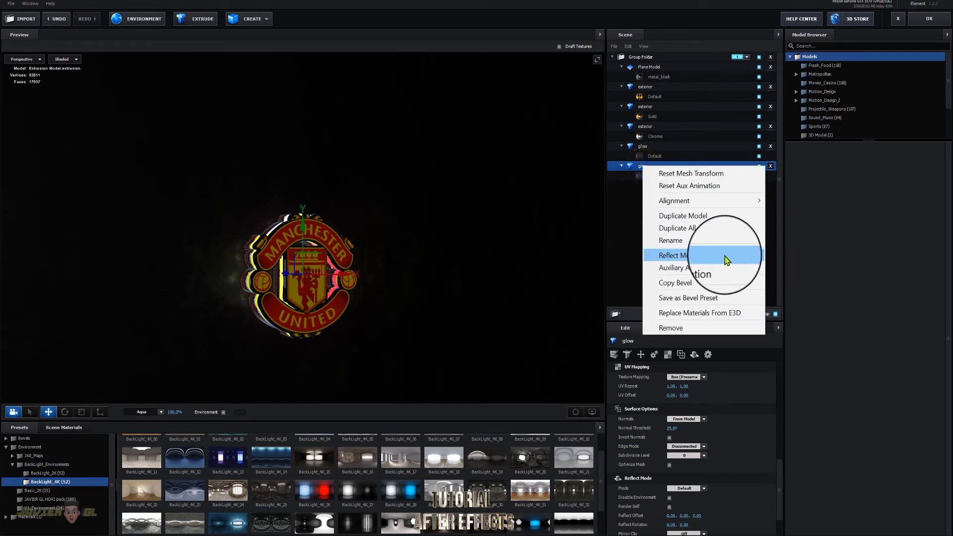
mouse_move(723, 255)
click(783, 289)
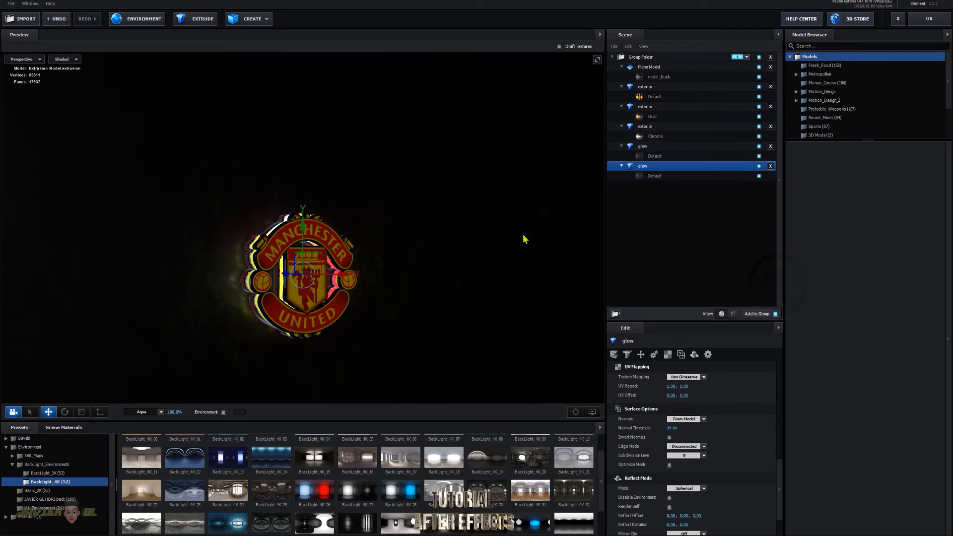
click(916, 32)
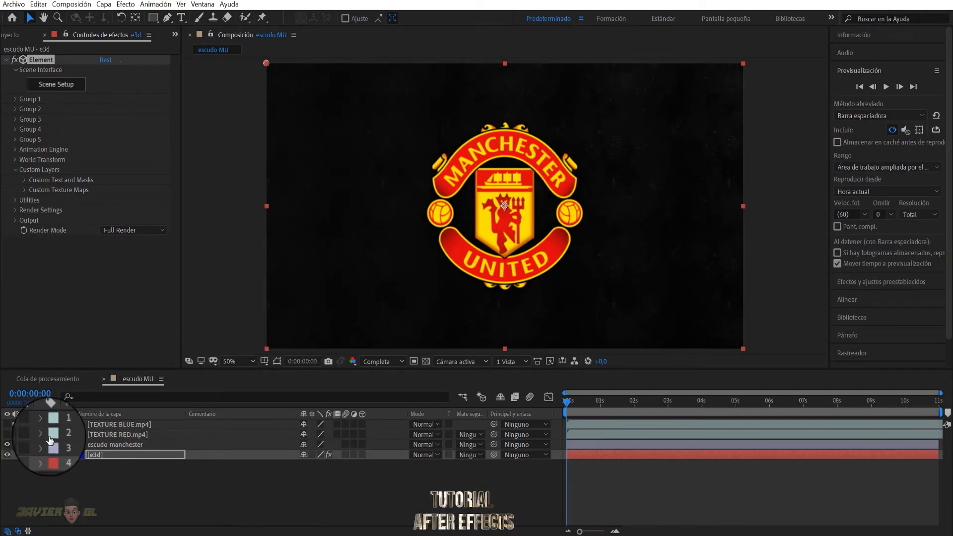
- Hide the escudo manchester layer and add a two-node camera with the 35 mm preset
click(8, 445)
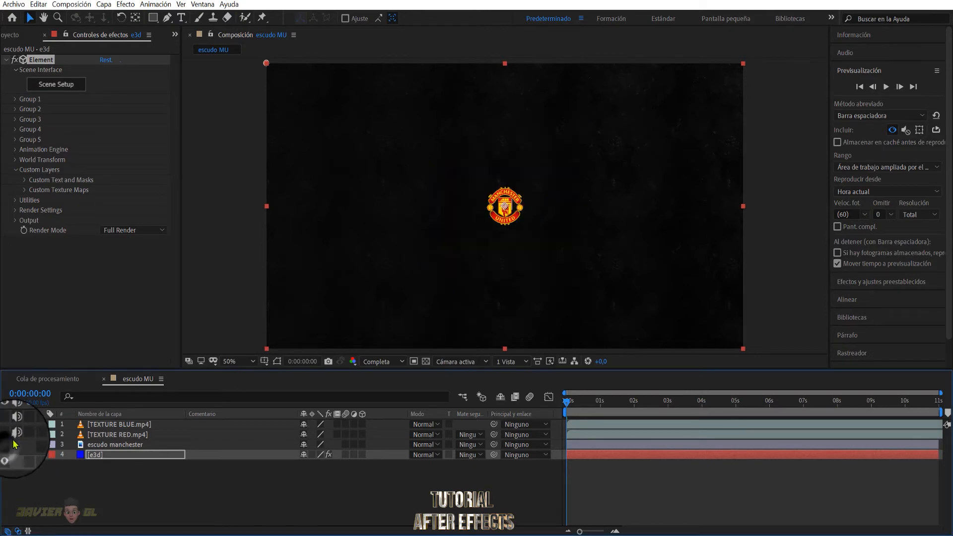
click(102, 5)
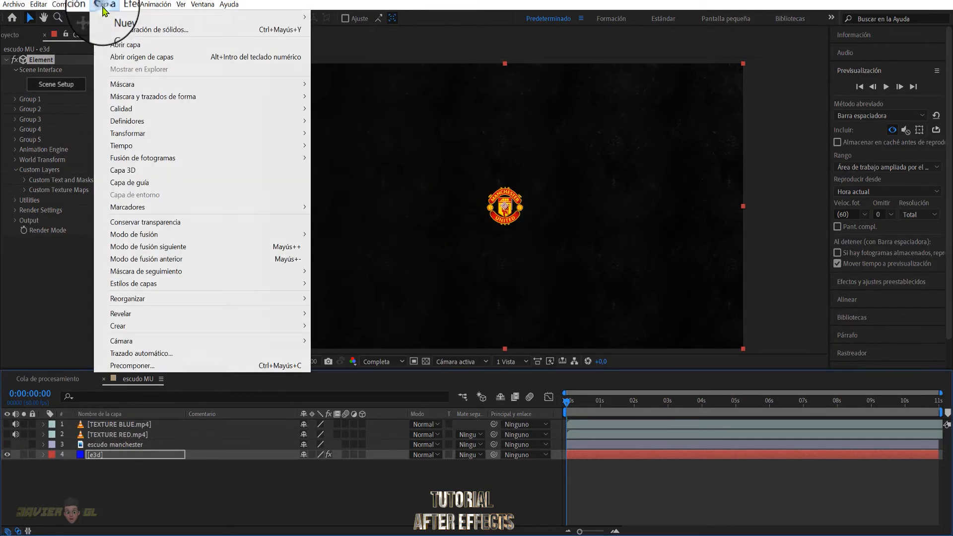
mouse_move(124, 17)
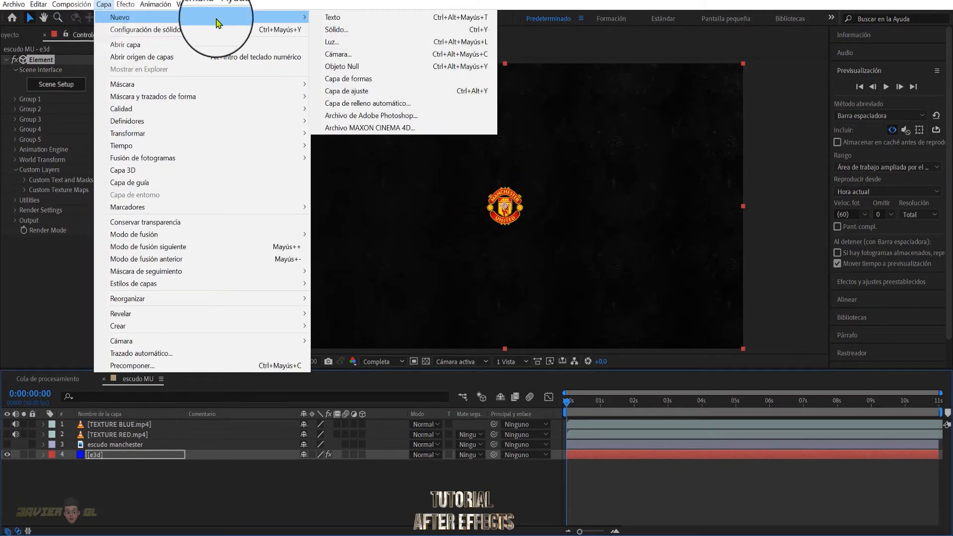
click(347, 54)
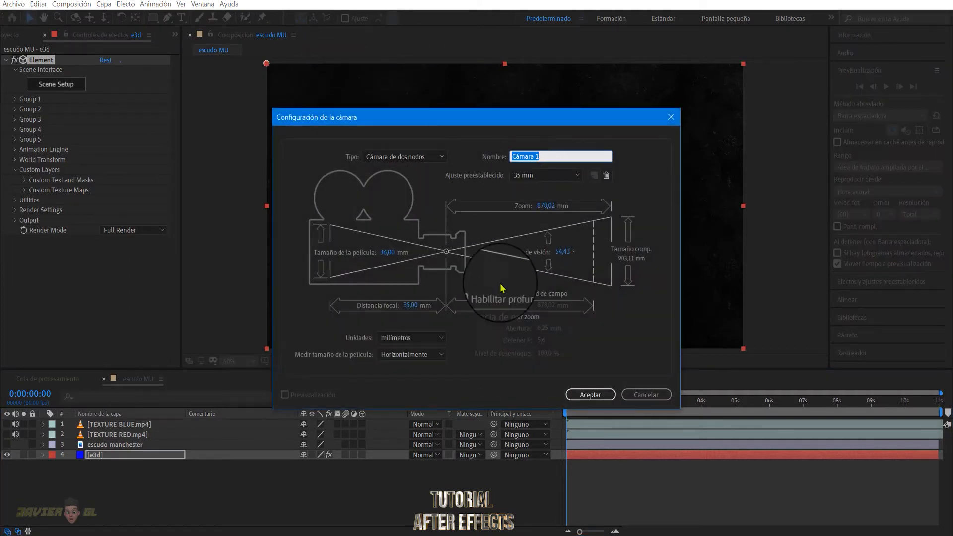
click(589, 394)
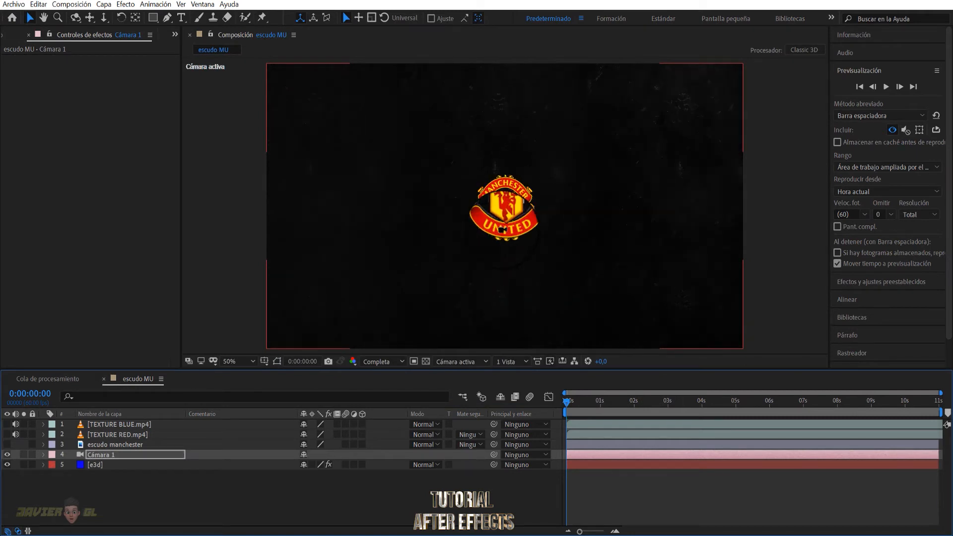
- Dolly the camera closer to the crest and orbit it to an angled view that shows the depth of the extrusions
scroll(501, 229, up, 5)
scroll(502, 230, up, 5)
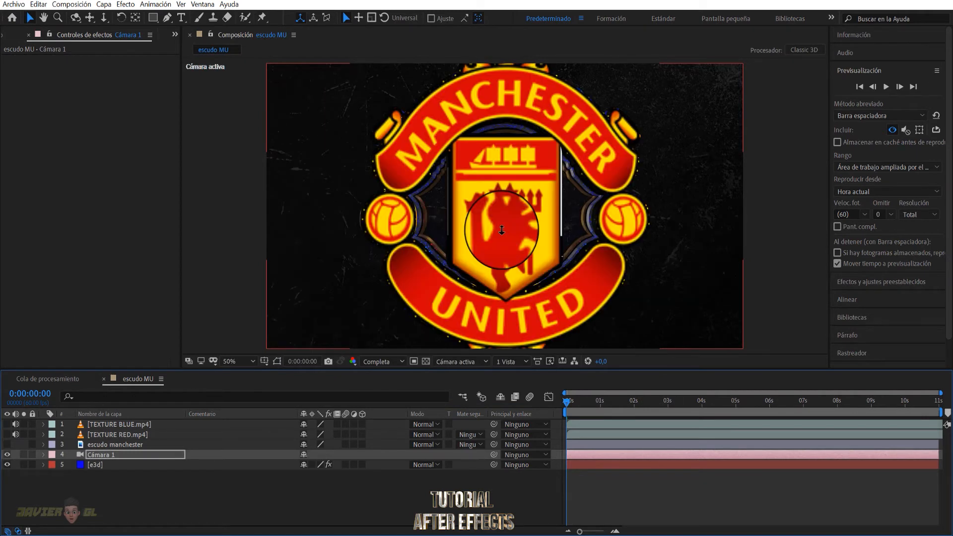
scroll(499, 232, down, 8)
click(502, 236)
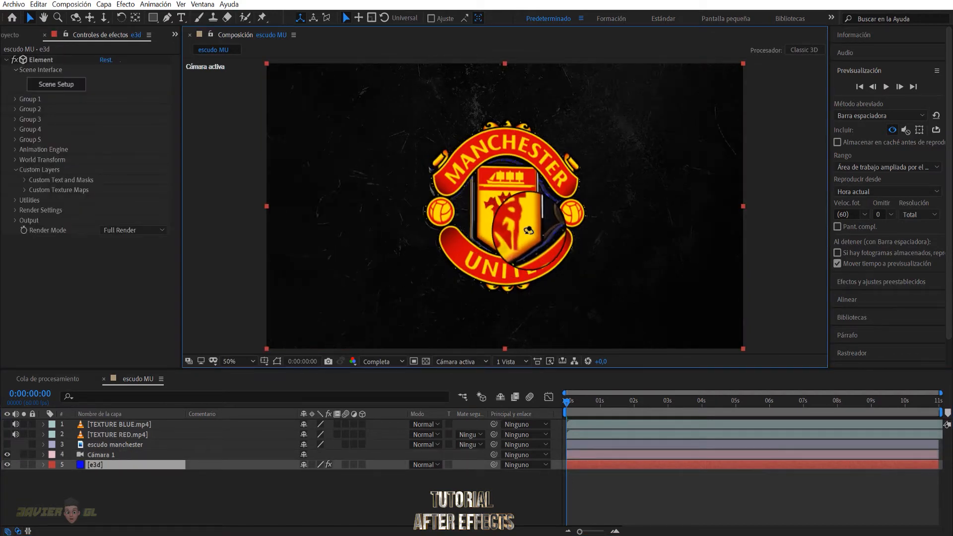
mouse_move(506, 239)
mouse_down()
mouse_move(532, 215)
mouse_move(513, 169)
mouse_move(529, 243)
mouse_move(520, 228)
mouse_up()
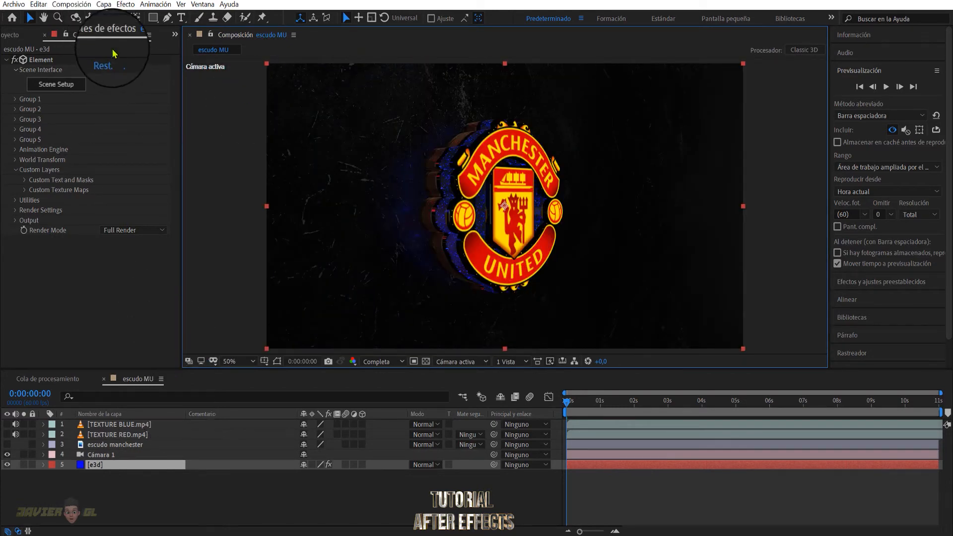
- Add a white parallel light with soft falloff and shift it slightly over the crest
click(105, 4)
mouse_move(105, 19)
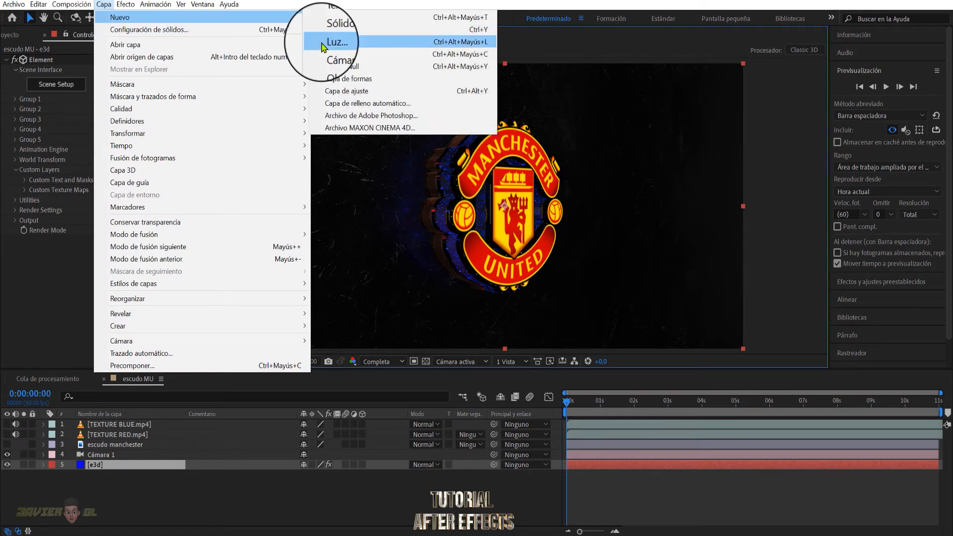
click(330, 41)
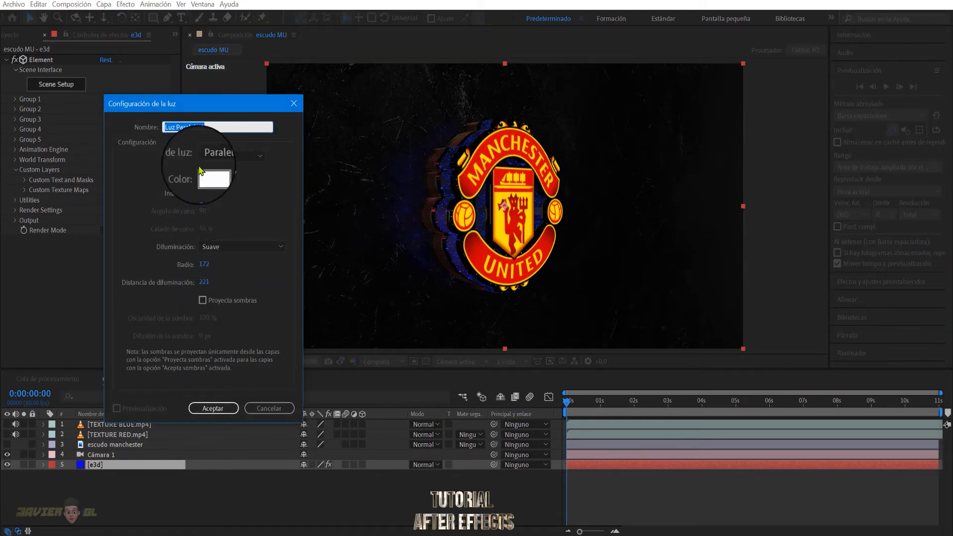
click(213, 409)
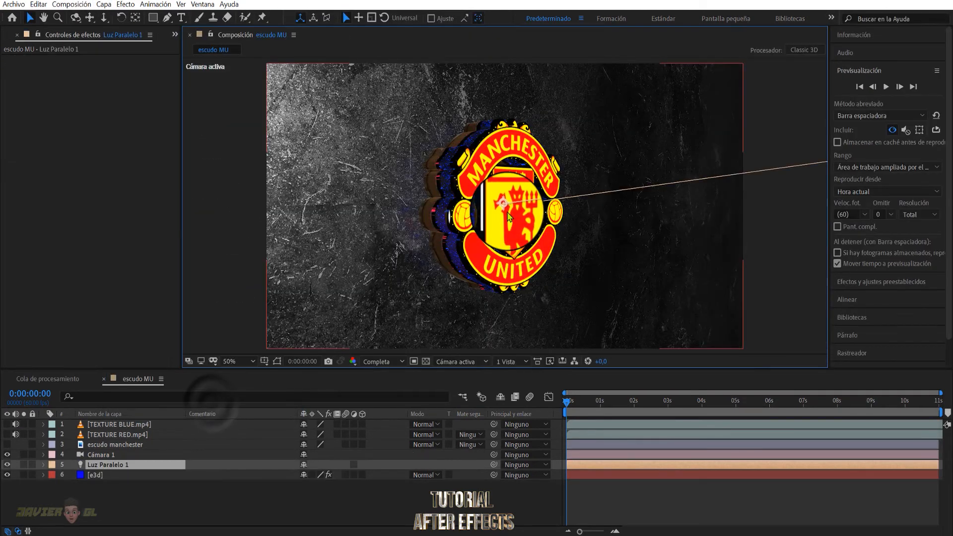
drag(512, 211, 527, 228)
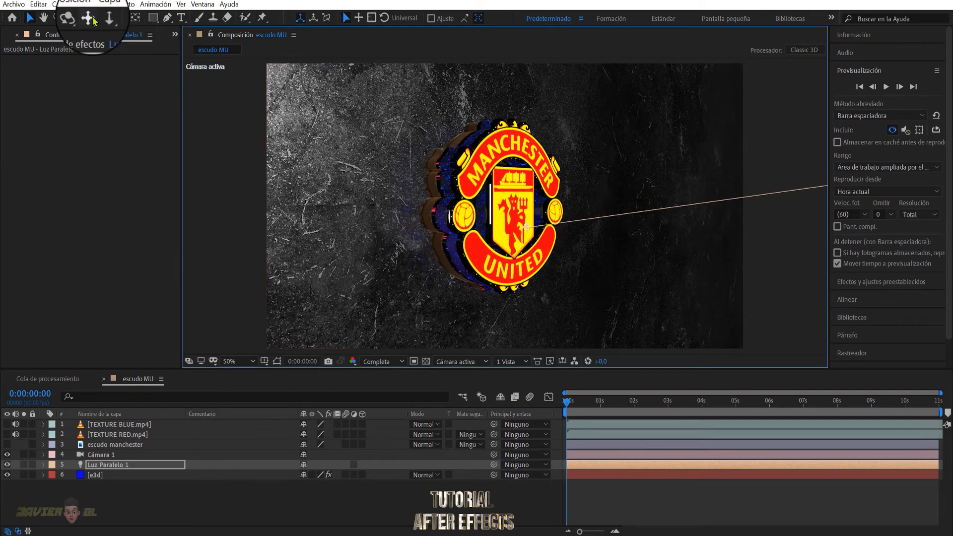
- Set the parallel light's intensity to 164%
double_click(102, 465)
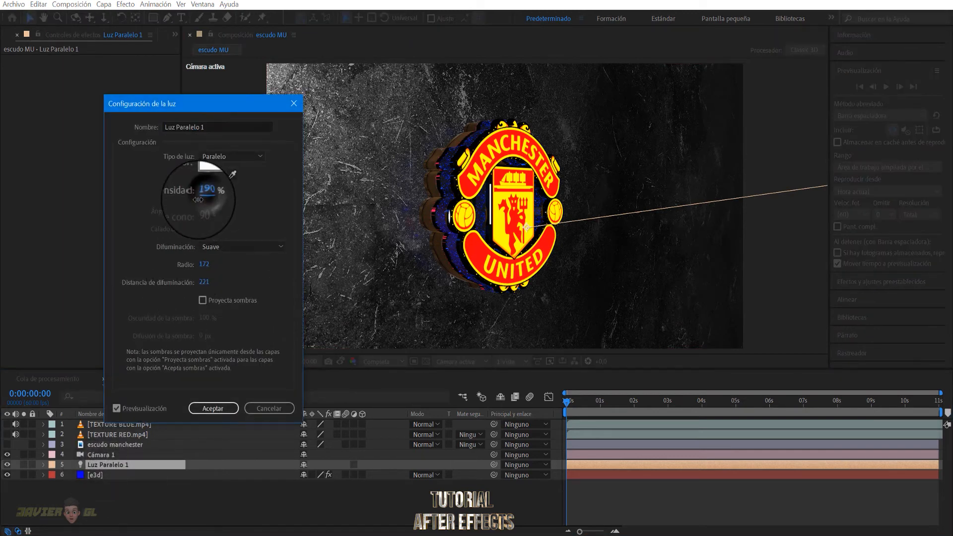
drag(188, 204, 187, 203)
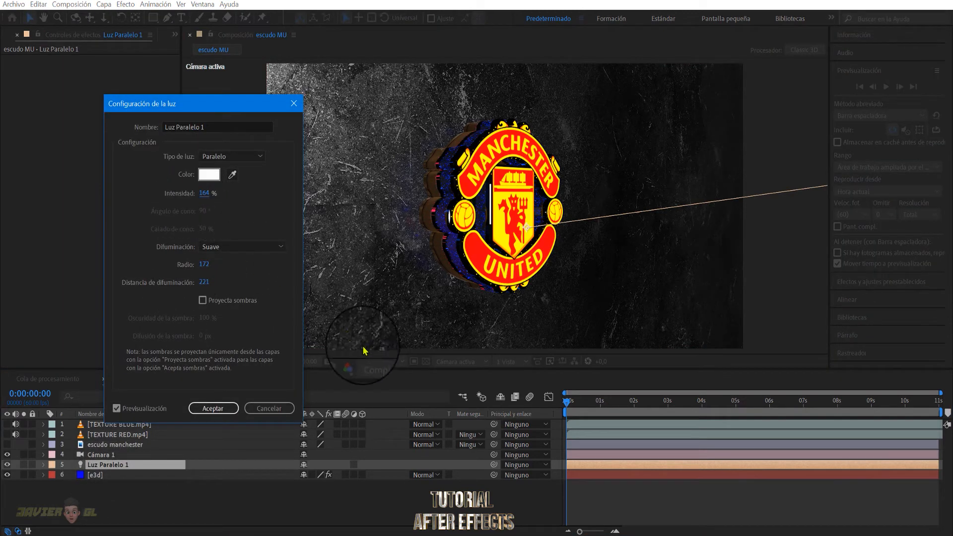
click(206, 409)
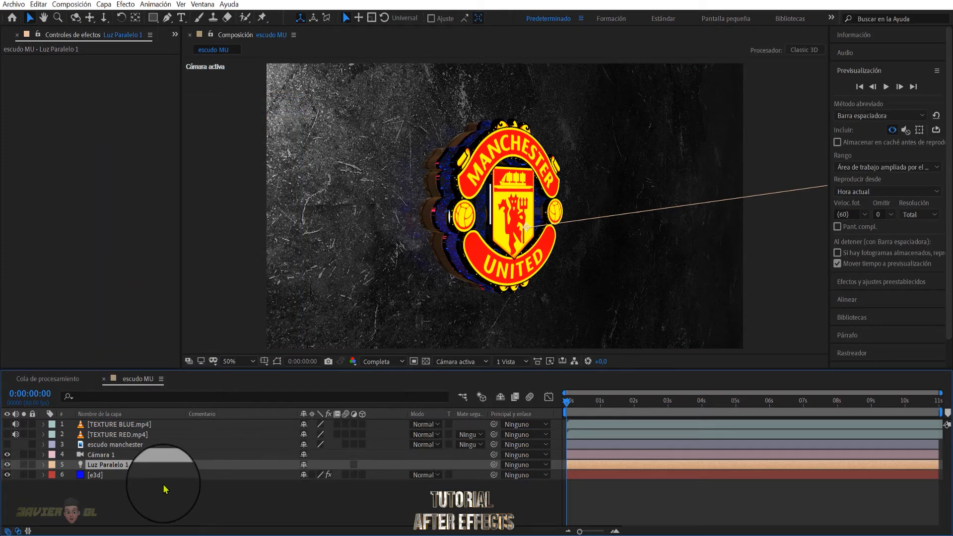
- Start keyframing the camera's point of interest and position at 0:00:00:00
click(96, 476)
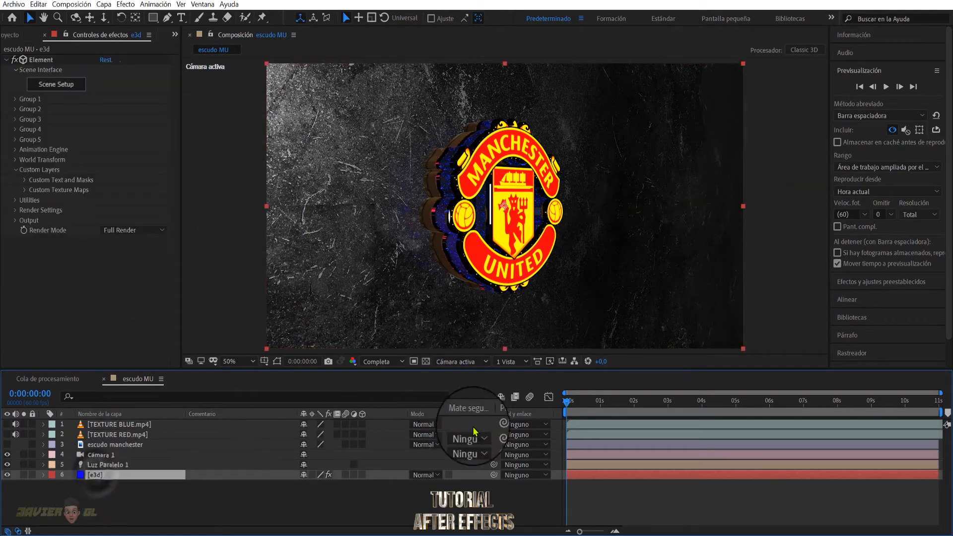
click(94, 454)
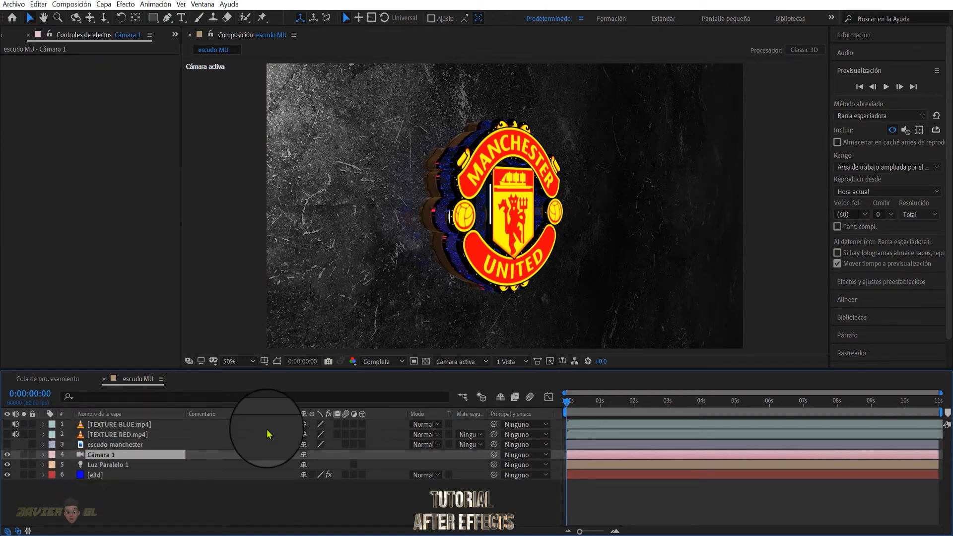
key(p)
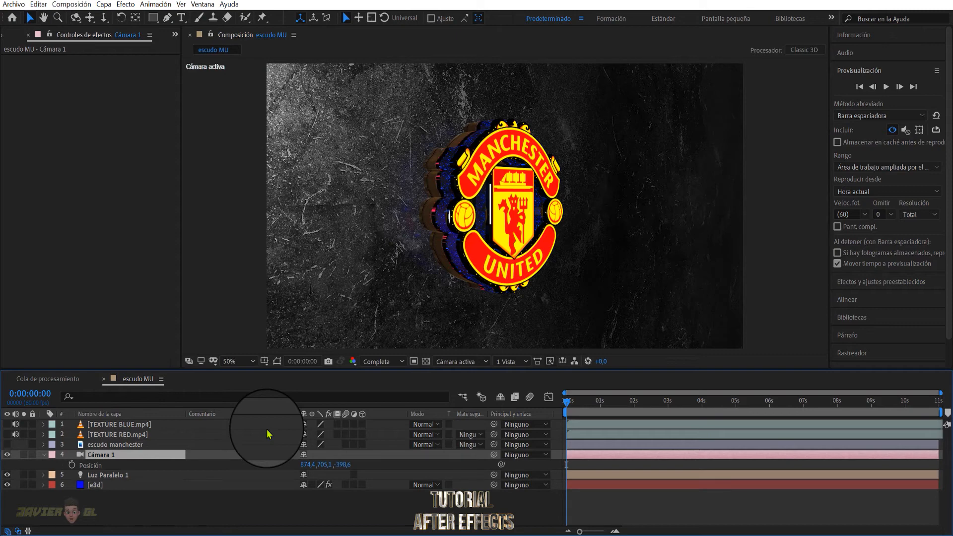
key(shift+a)
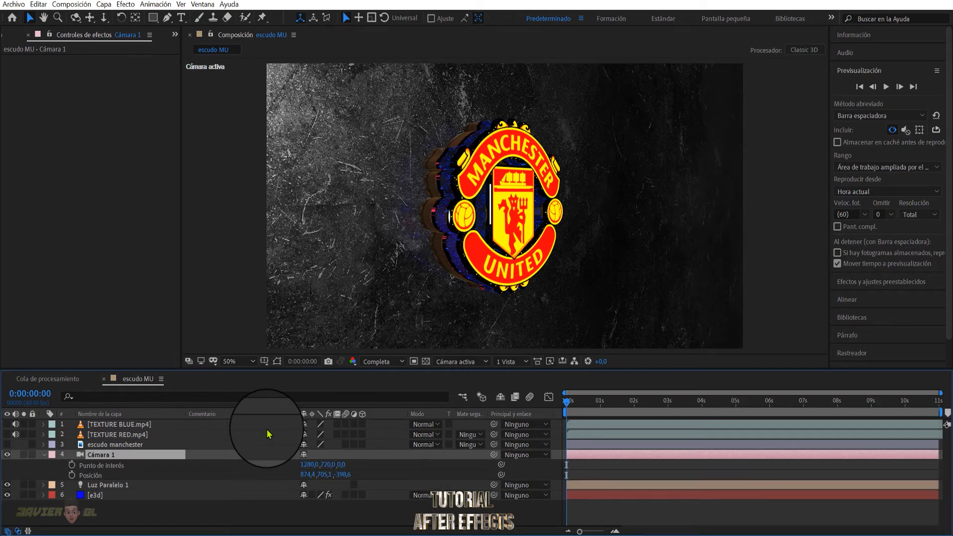
click(72, 465)
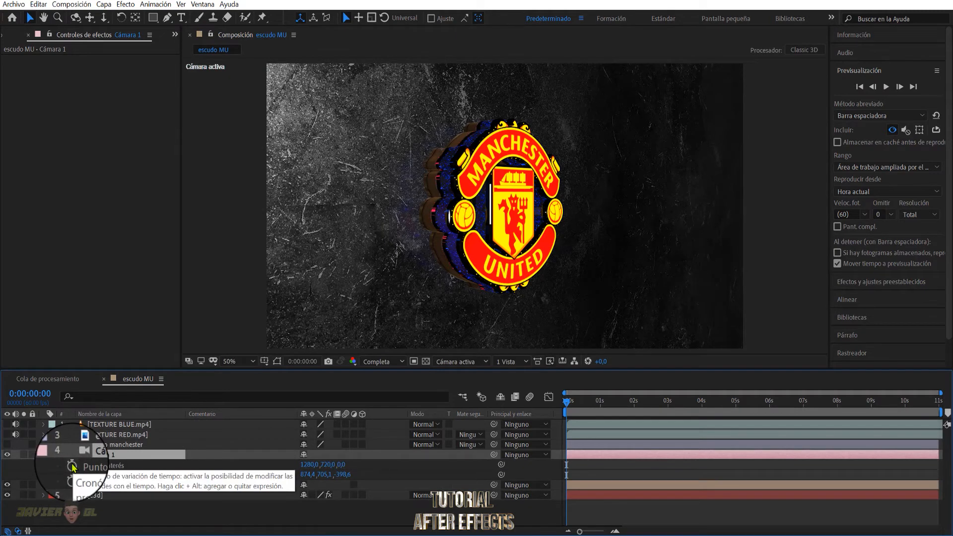
click(71, 474)
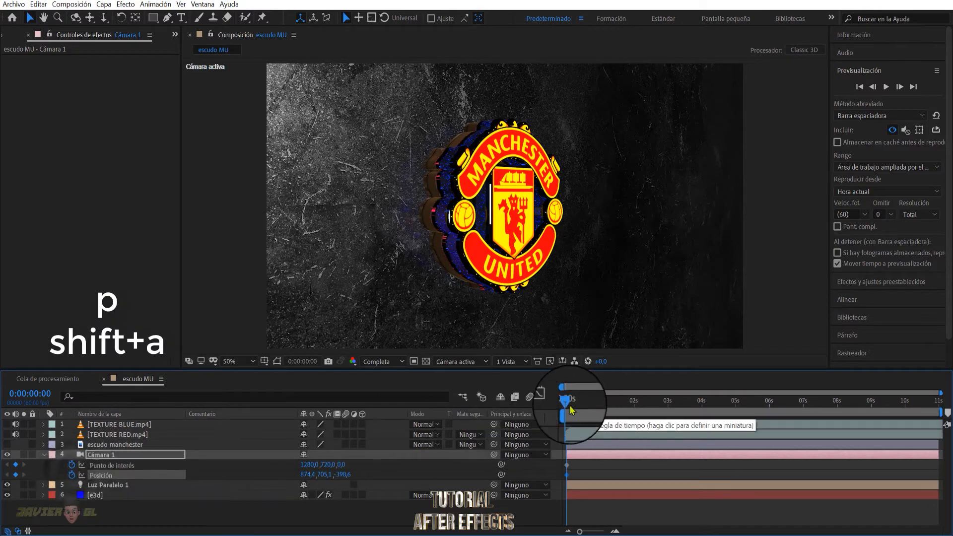
- At 0:00:10:59, orbit and dolly the camera to a close view from the crest's opposite side, with its position at about 1520.7, 864.2, -171.7
drag(568, 403, 933, 399)
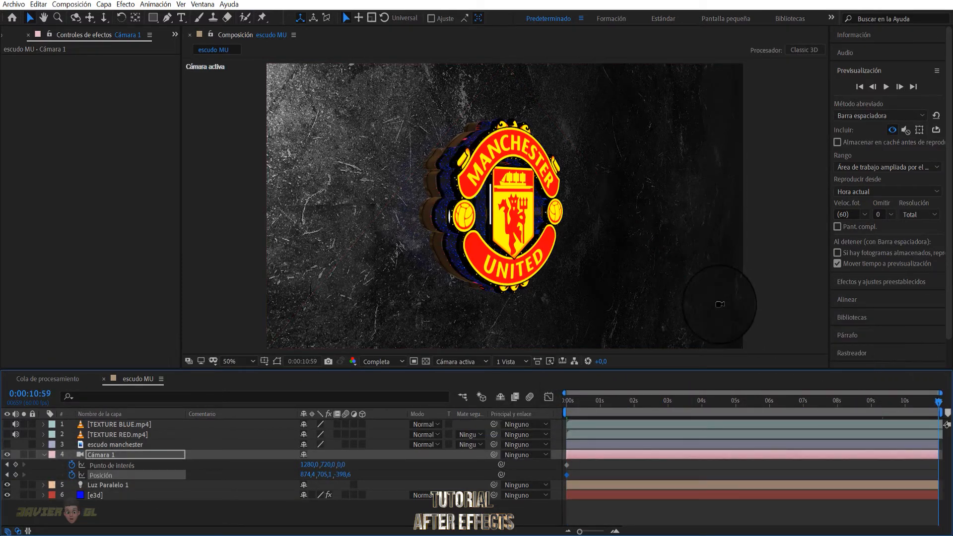
drag(558, 267, 480, 236)
scroll(485, 266, up, 3)
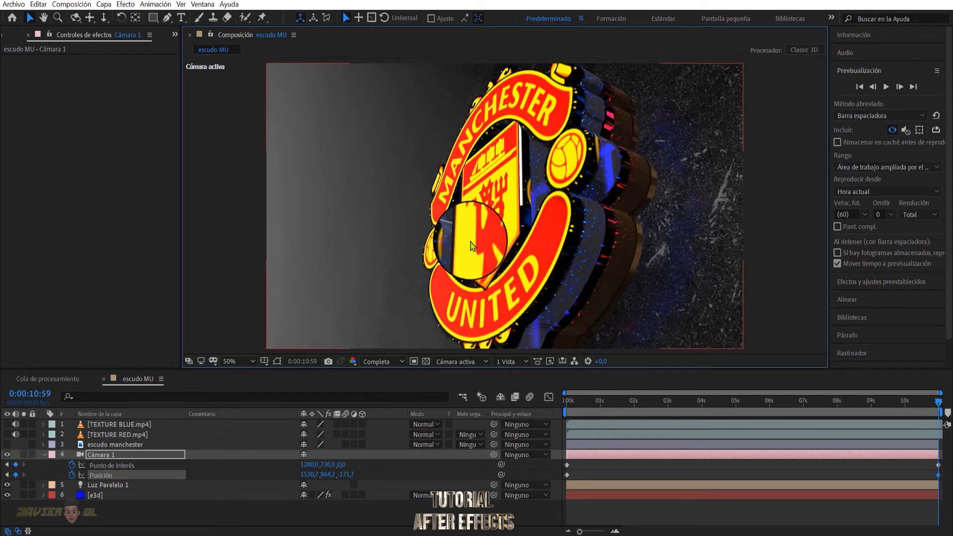
click(492, 237)
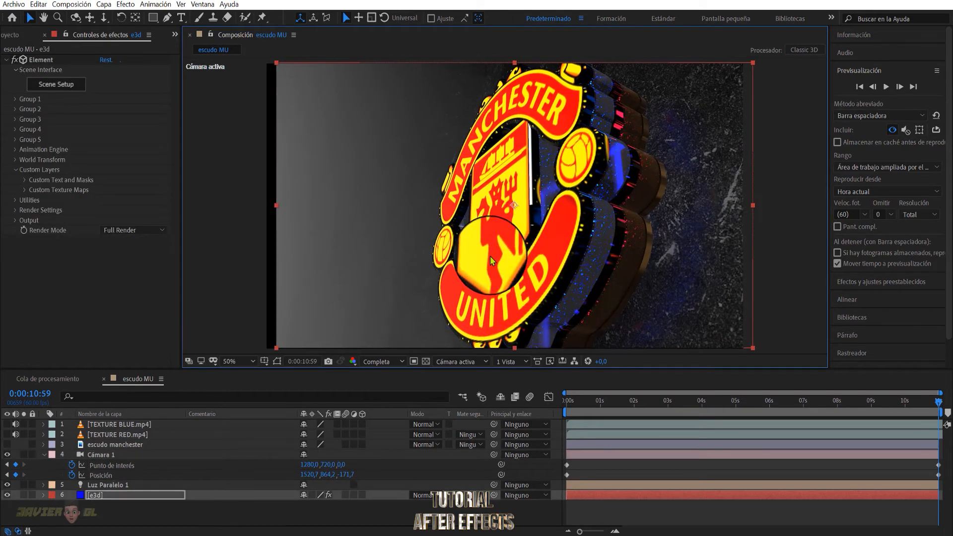
drag(491, 242, 480, 243)
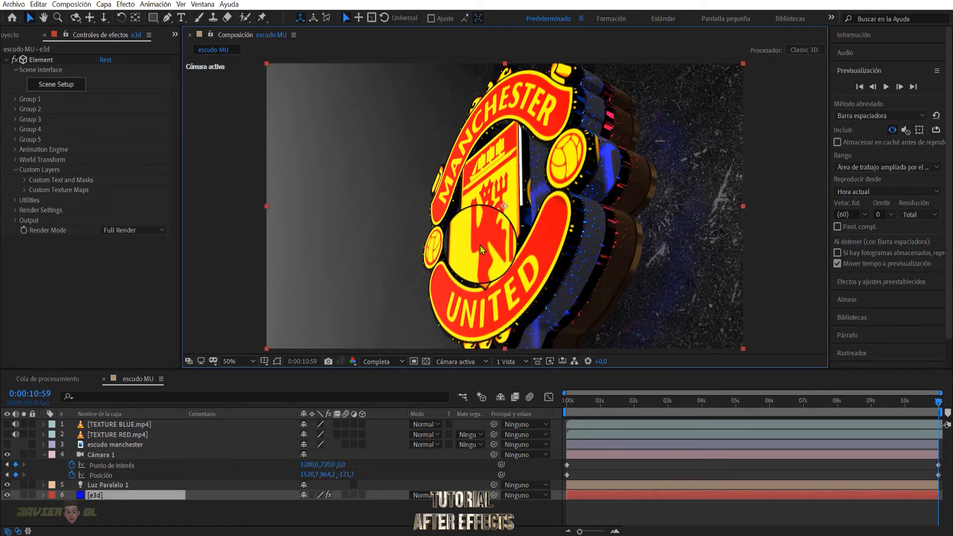
- Ease all of the camera's point of interest and position keyframes, and collapse the camera layer's properties
drag(554, 461, 932, 469)
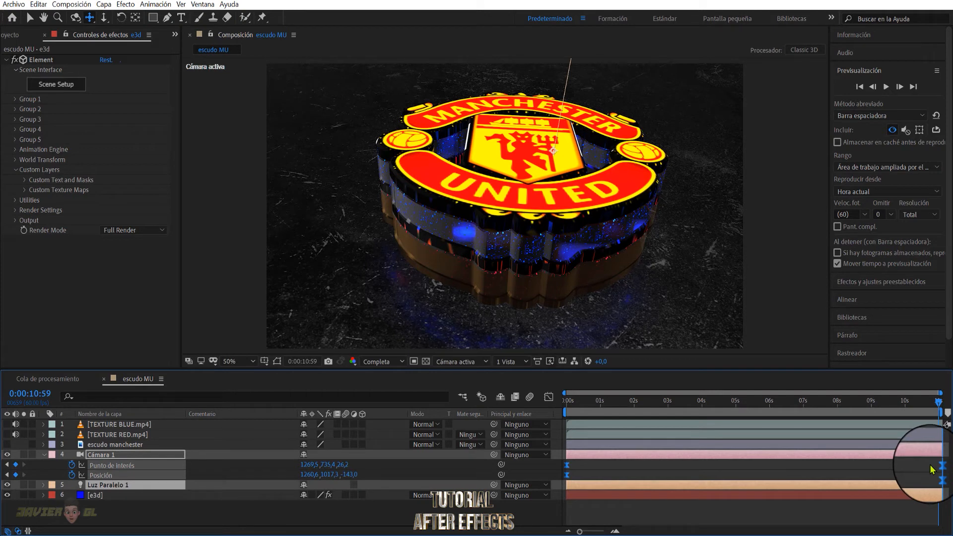
click(45, 455)
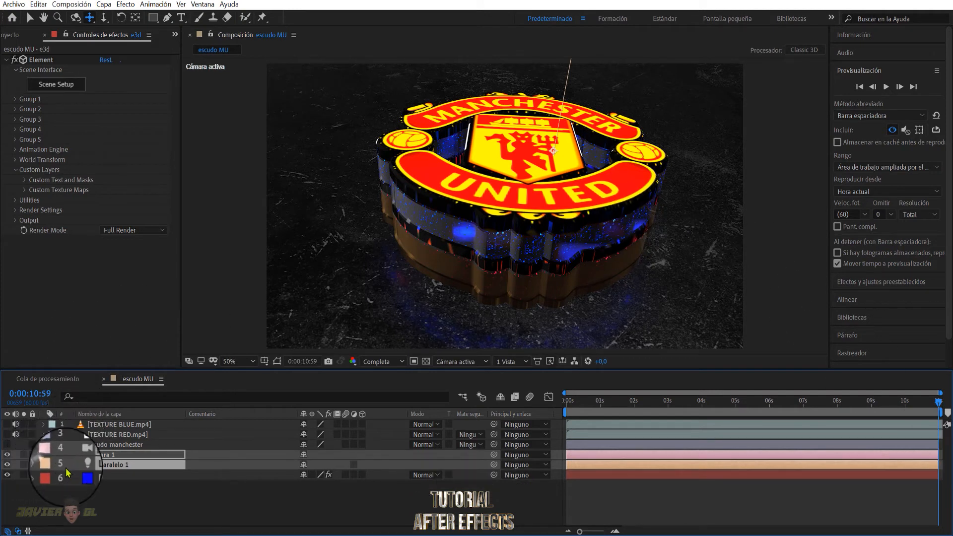
- Lower both the composition viewer resolution and the preview playback resolution to Cuarto
click(392, 361)
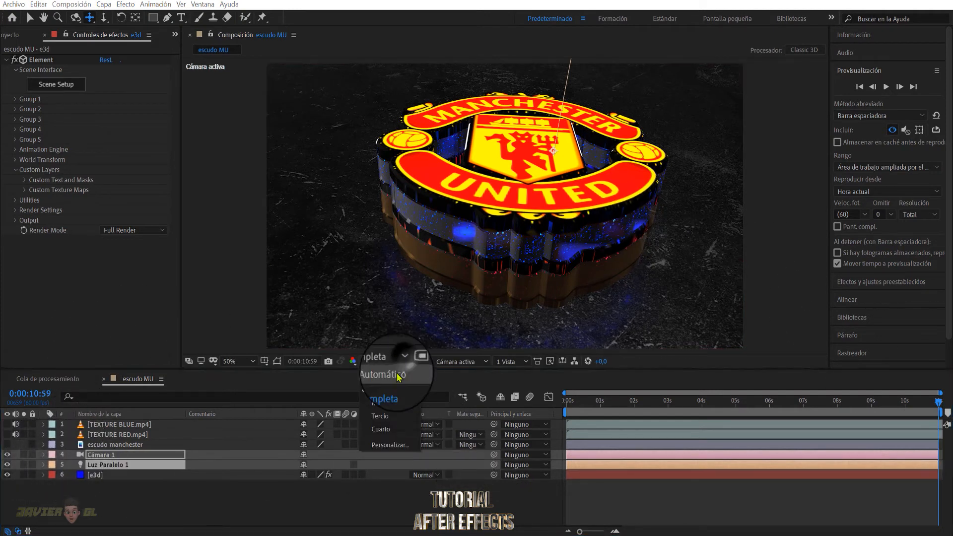
click(379, 431)
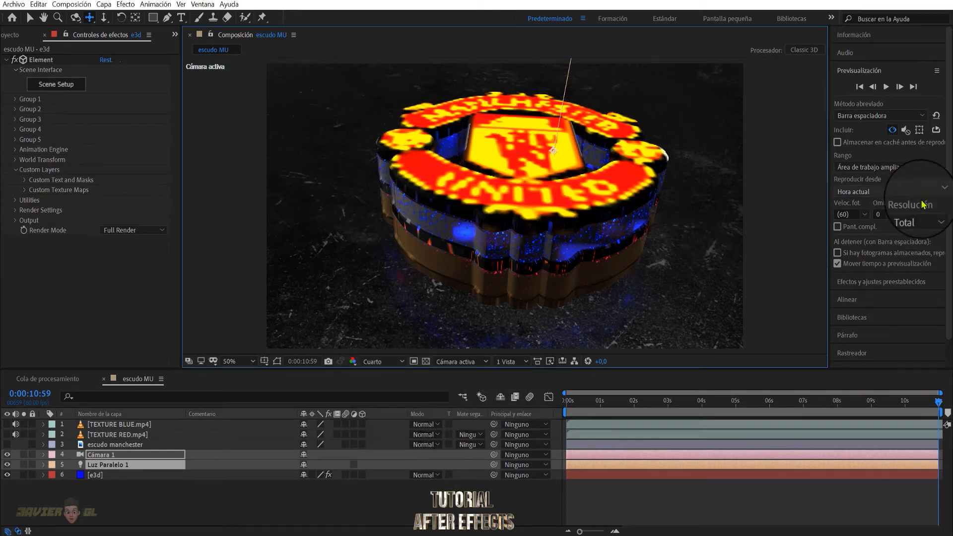
click(917, 217)
click(902, 288)
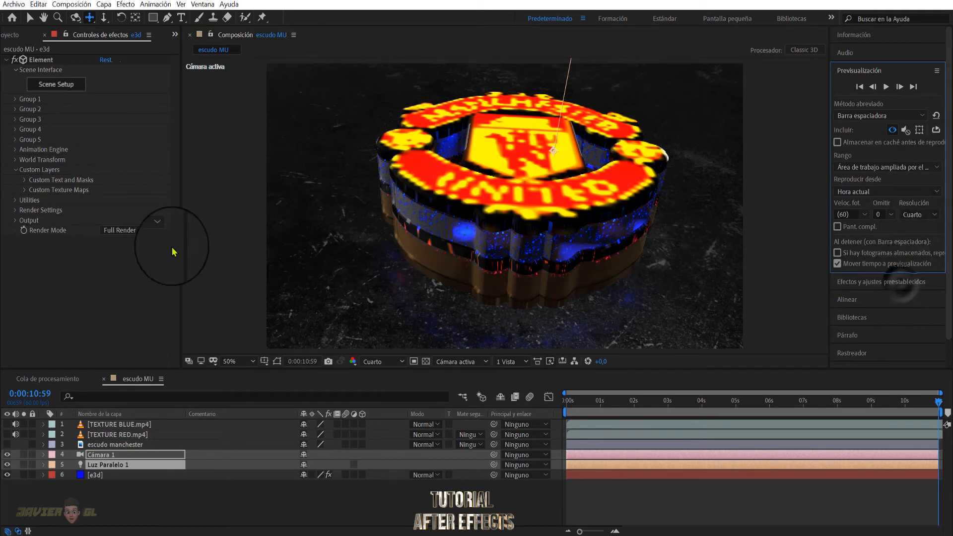
- Set the Element effect's render mode to Preview
click(123, 232)
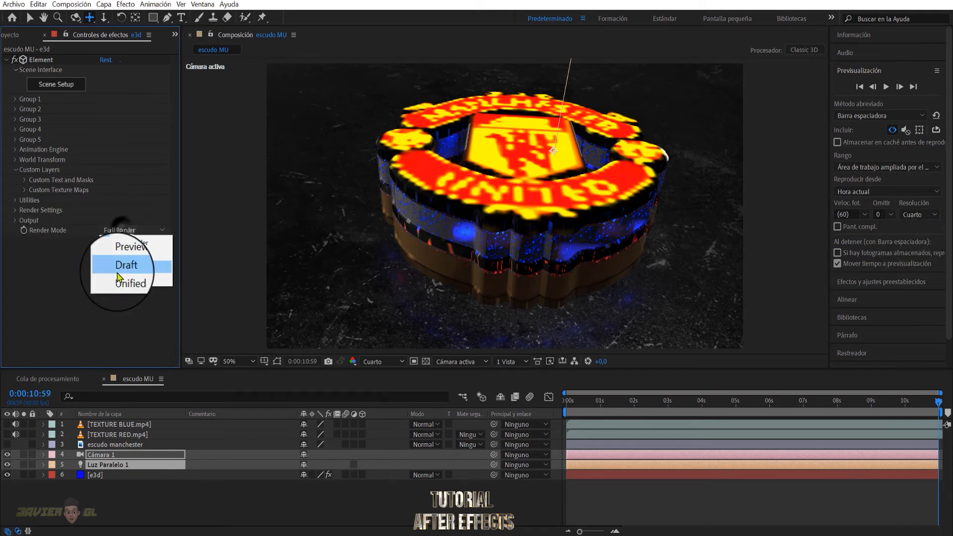
click(122, 241)
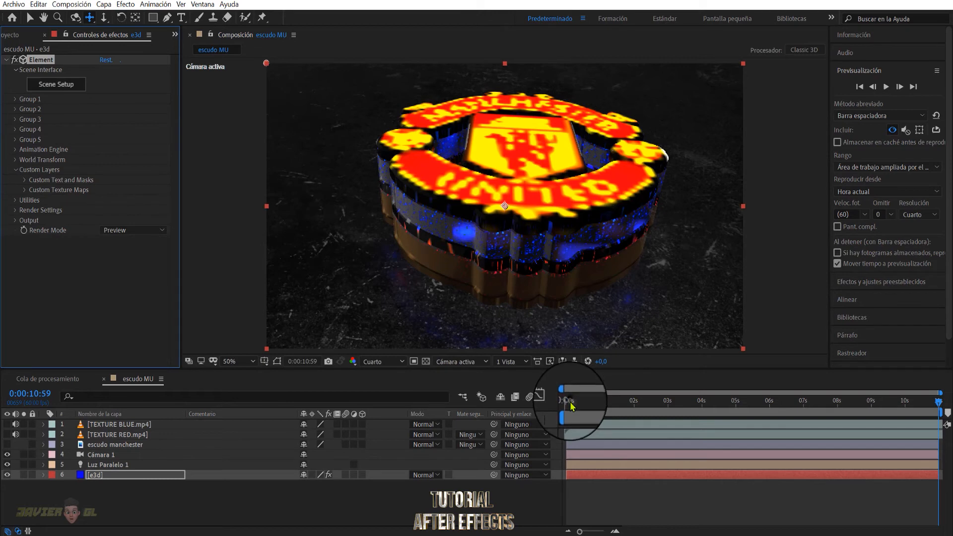
- Return to the start of the timeline and preview the crest's camera animation
click(570, 402)
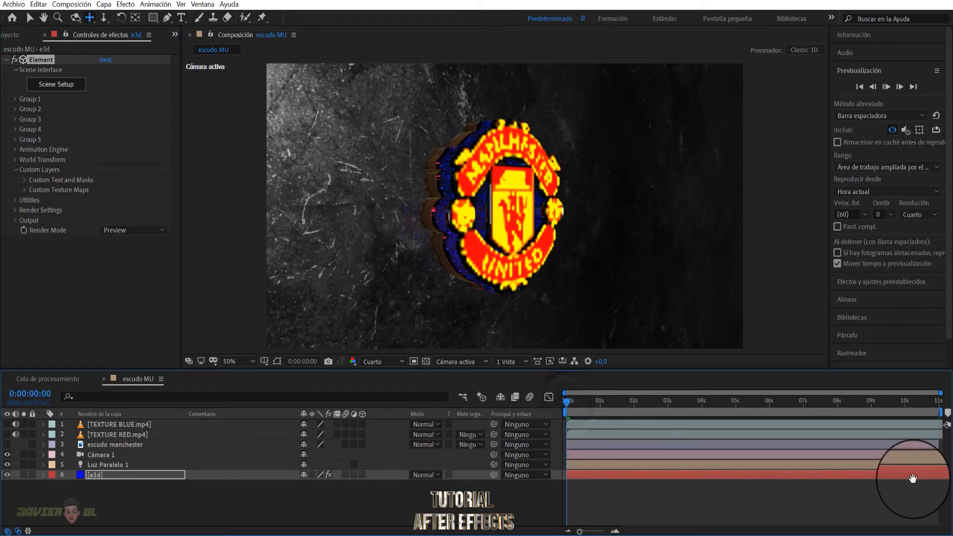
key(space)
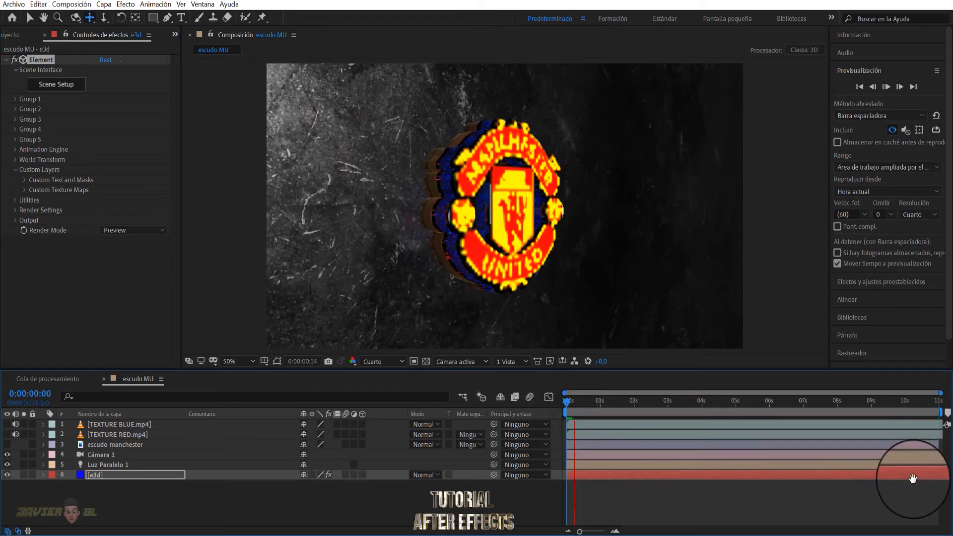
key(space)
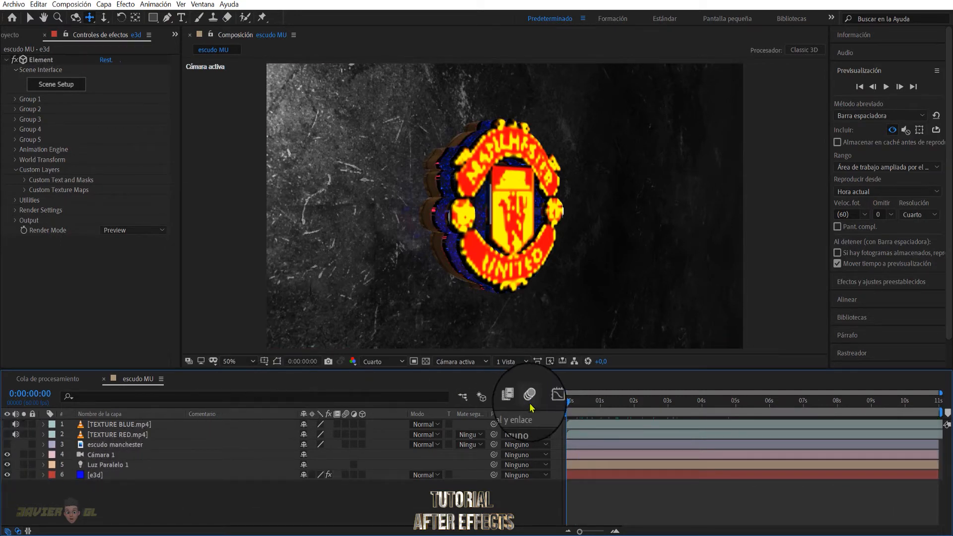
- Reopen the e3d layer's Element scene setup and check which crest band uses the Gold material by switching its visibility
click(96, 476)
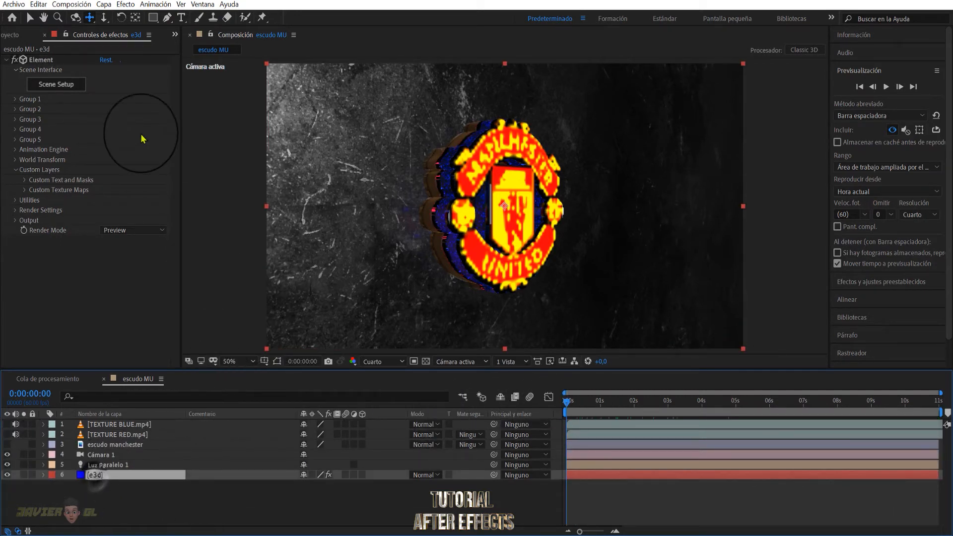
click(81, 89)
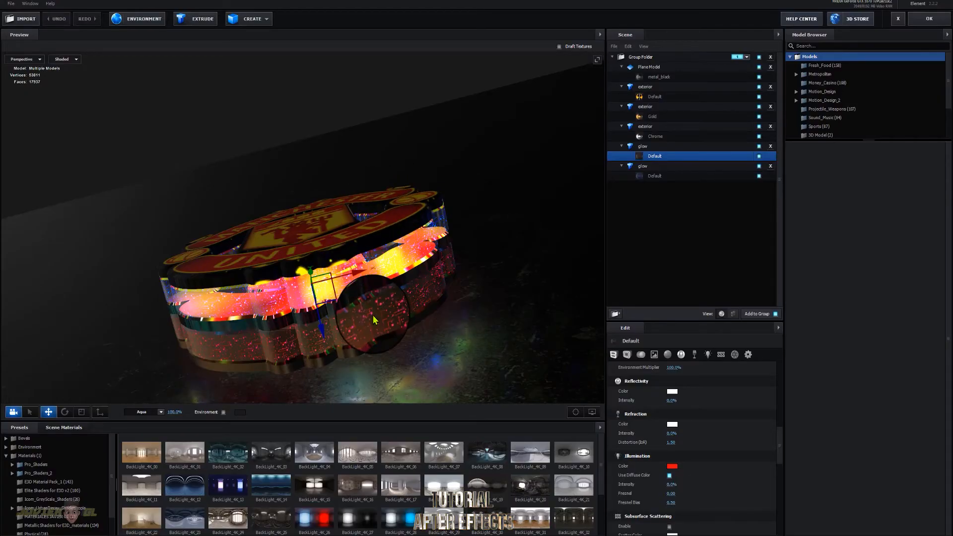
drag(374, 318, 393, 298)
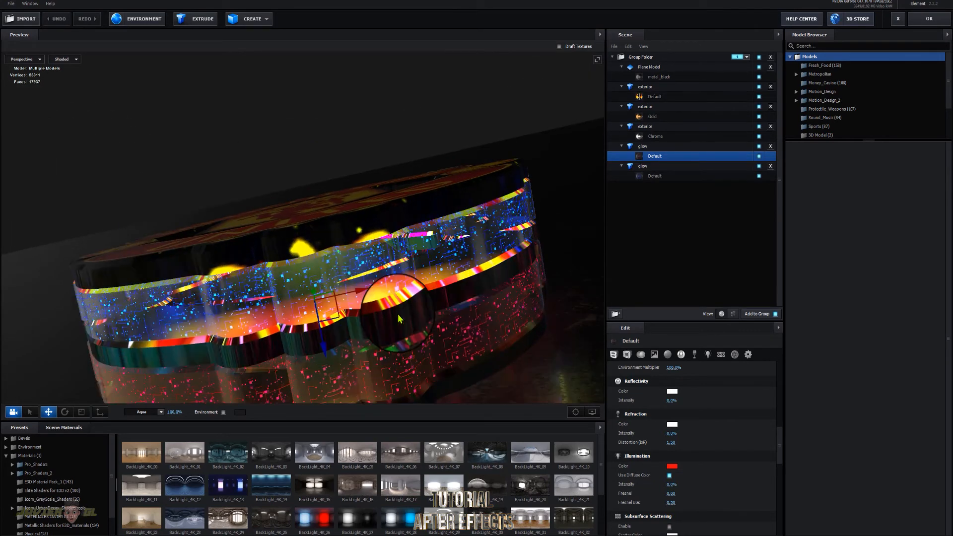
click(650, 116)
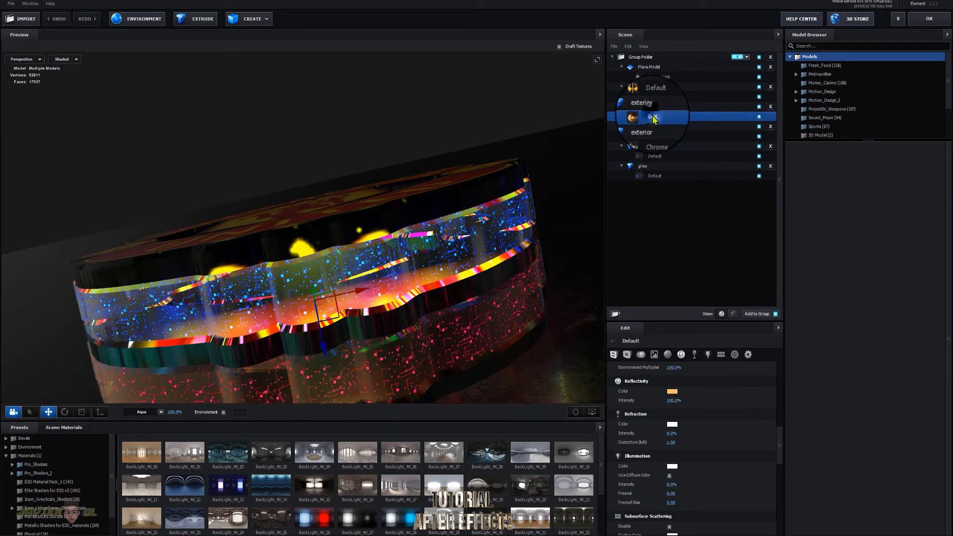
click(758, 116)
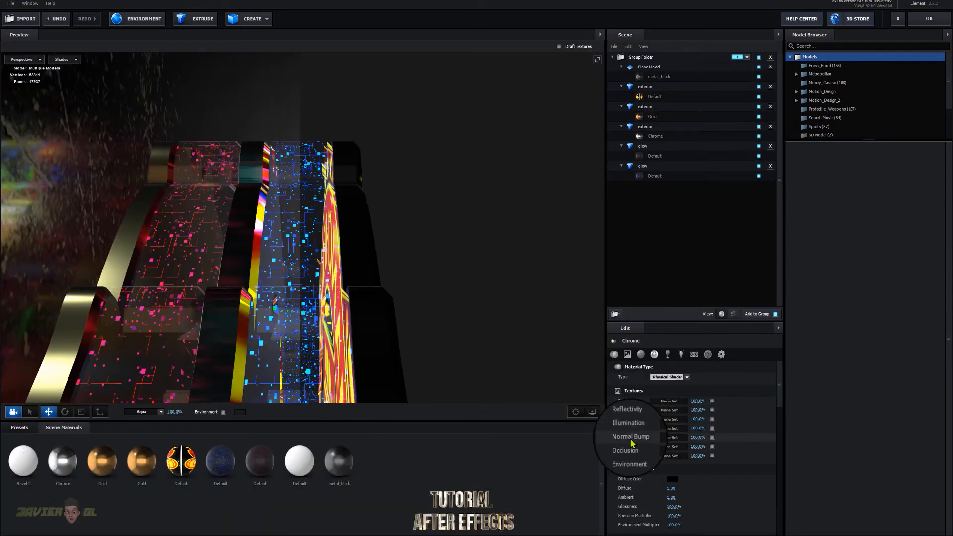
- Load NormalMap (1) from the desktop's MATERIALES TEXTURAS VIDEO > LOGO TEXTURE folder into the Chrome material's Normal Bump channel
click(669, 437)
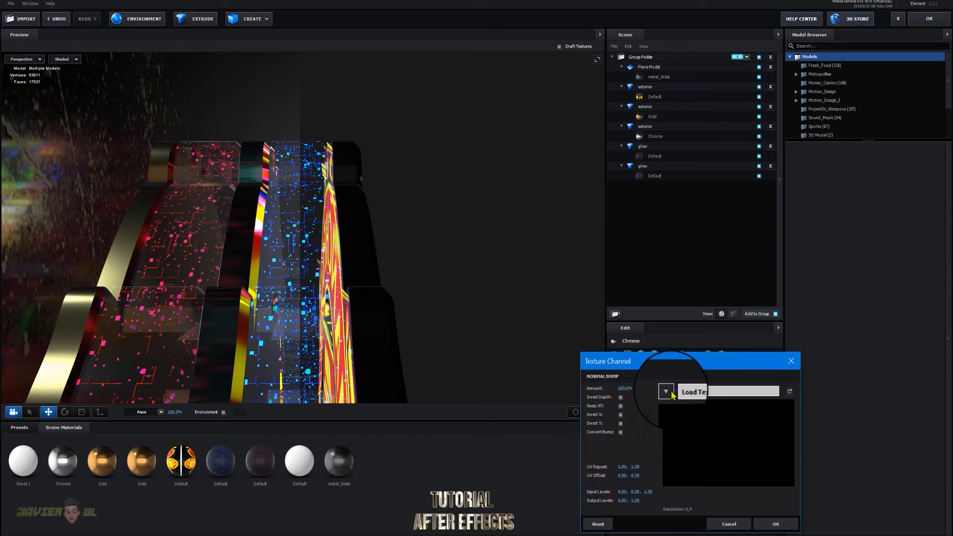
click(695, 391)
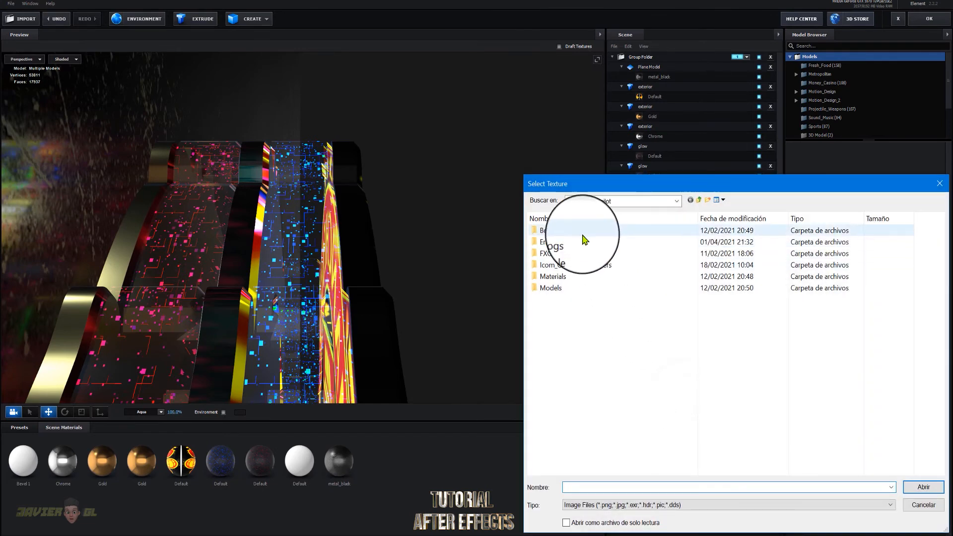
click(676, 200)
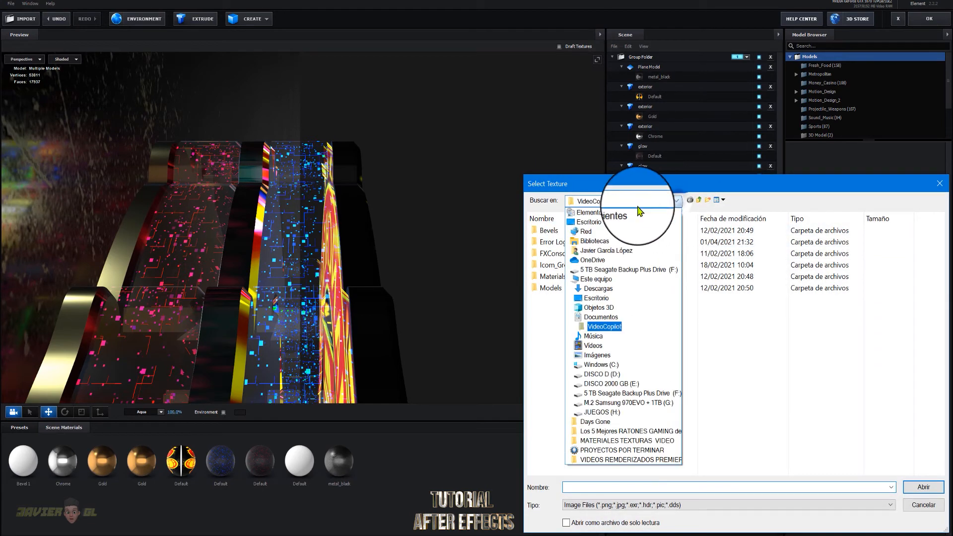
click(589, 224)
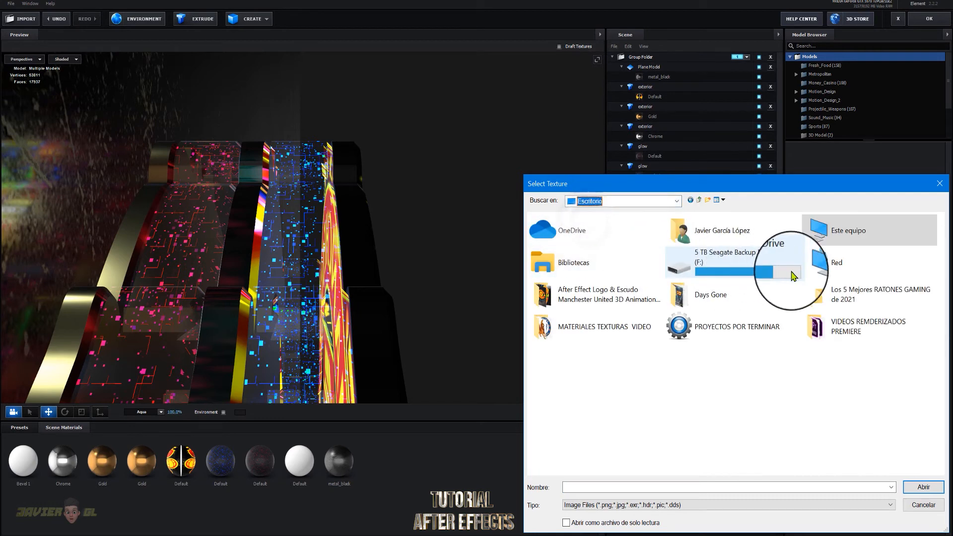
double_click(598, 327)
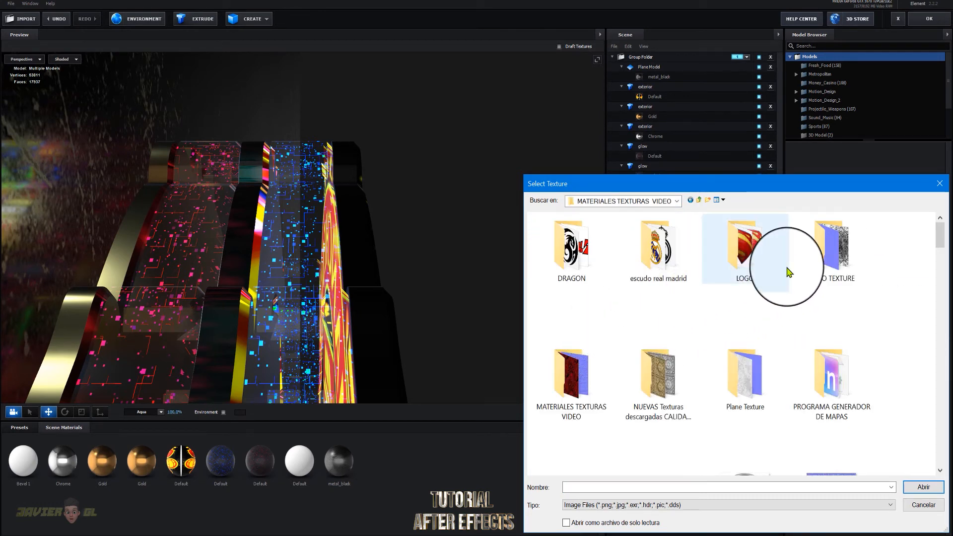
double_click(817, 272)
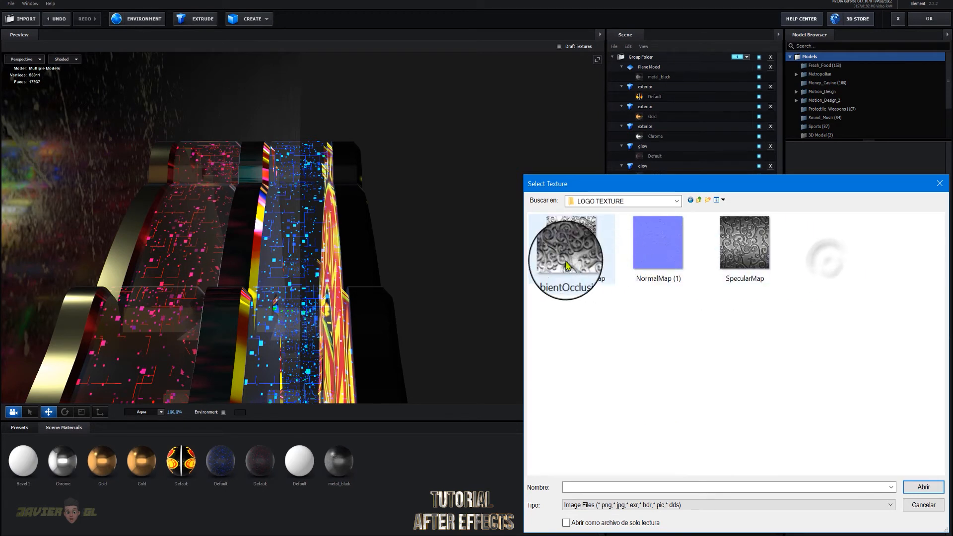
click(659, 259)
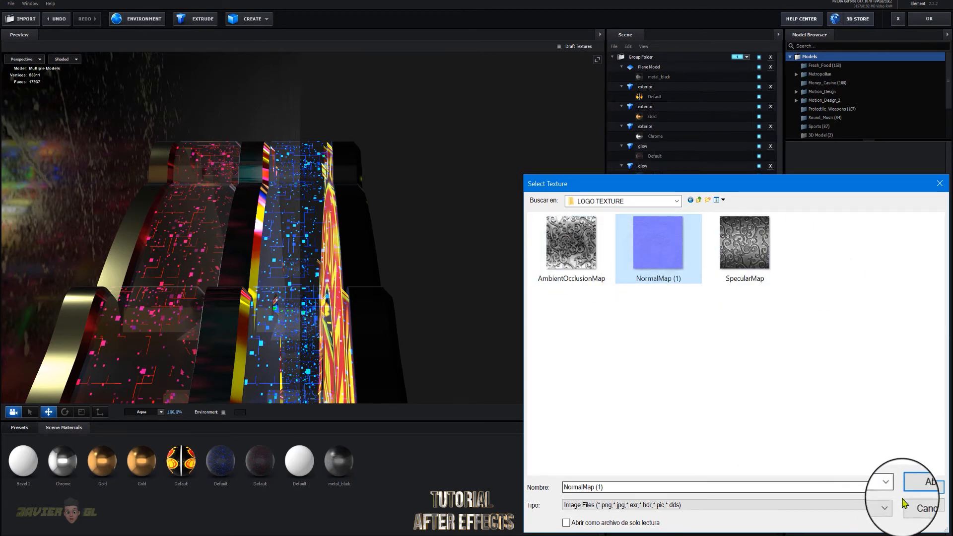
click(919, 489)
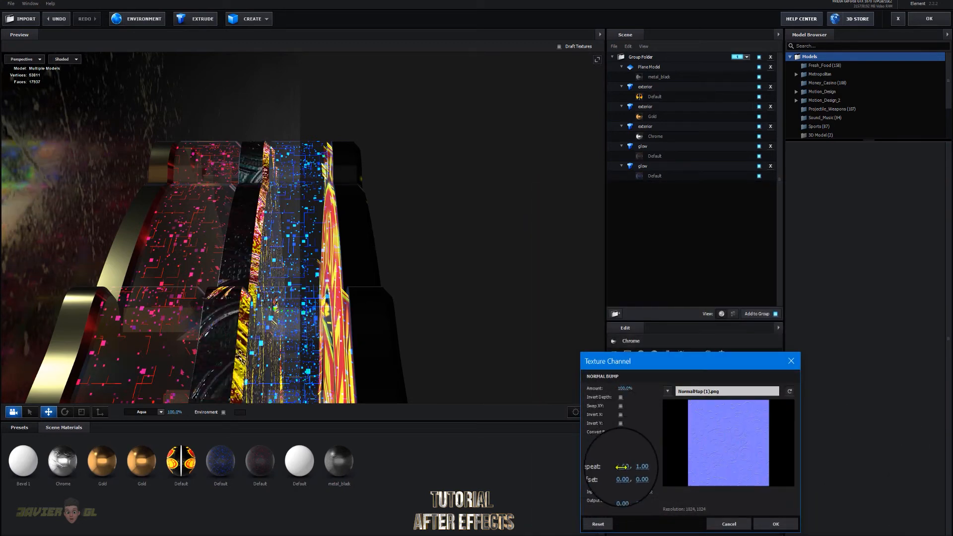
- Set the Chrome normal bump texture's UV repeat to 10 by 10 and accept the channel settings
drag(629, 468, 719, 467)
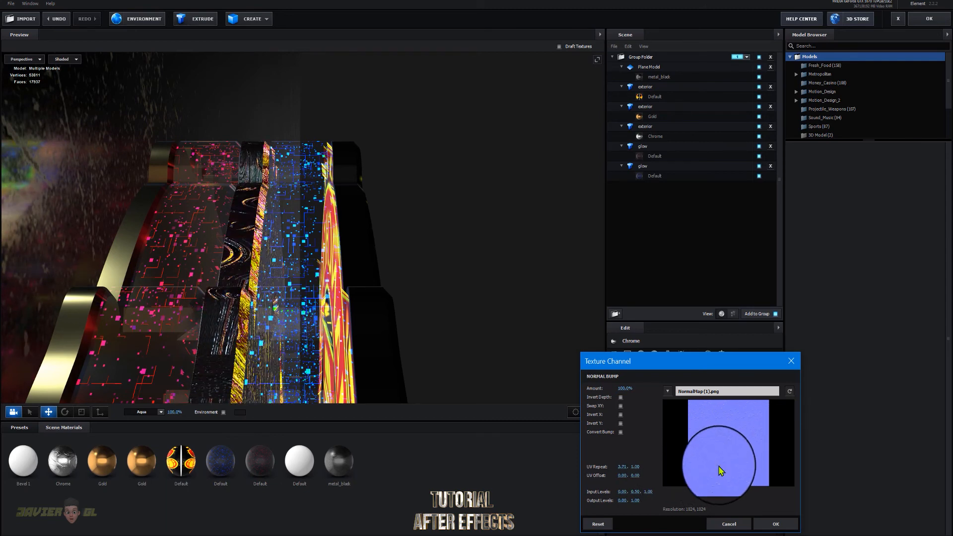
click(623, 467)
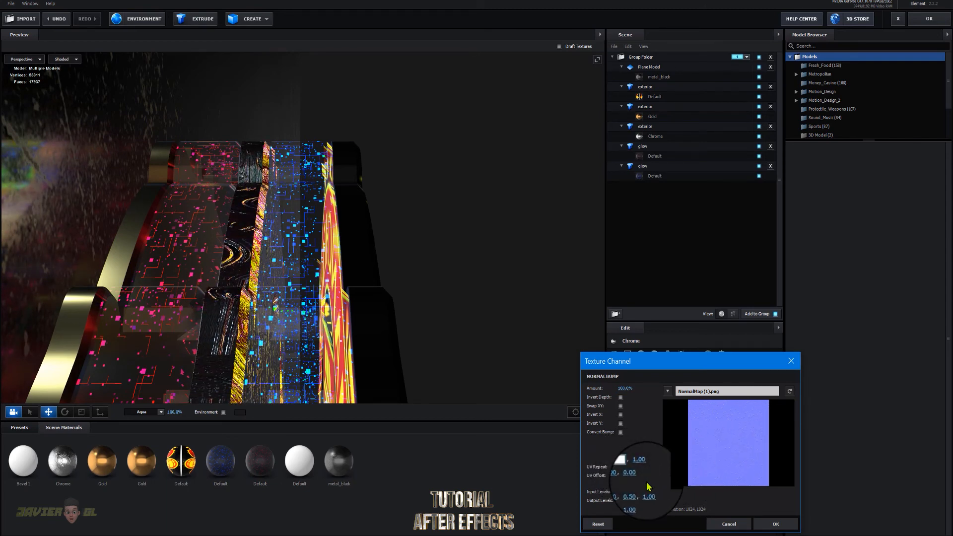
text(6)
key(Return)
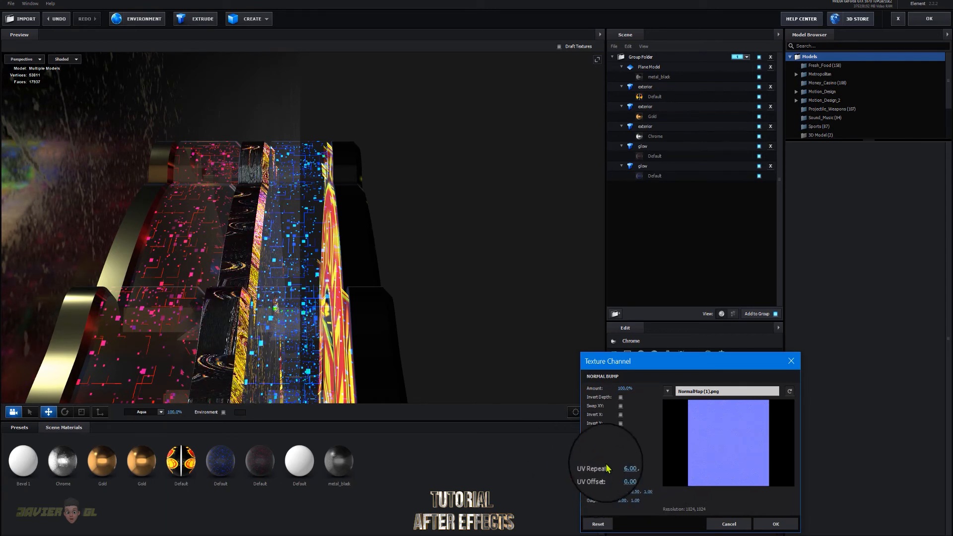
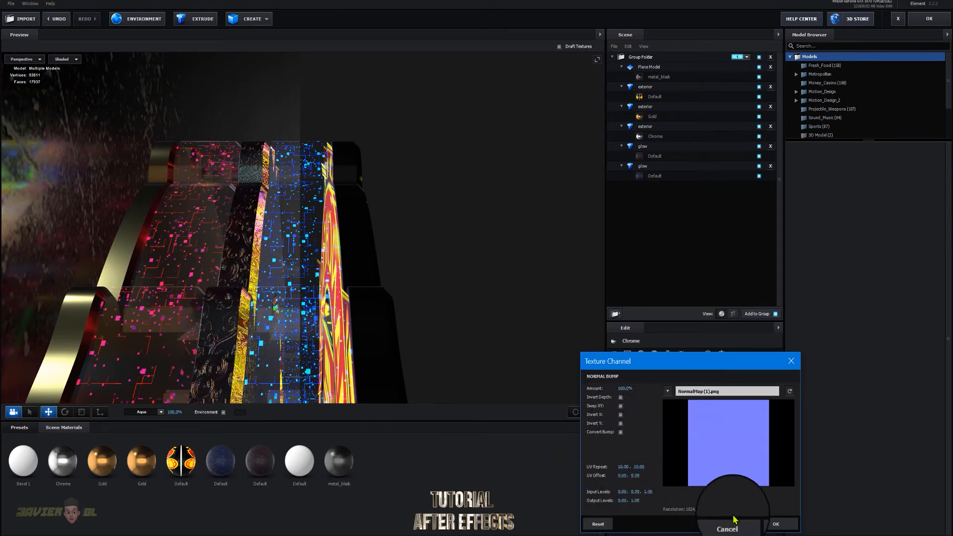
click(768, 527)
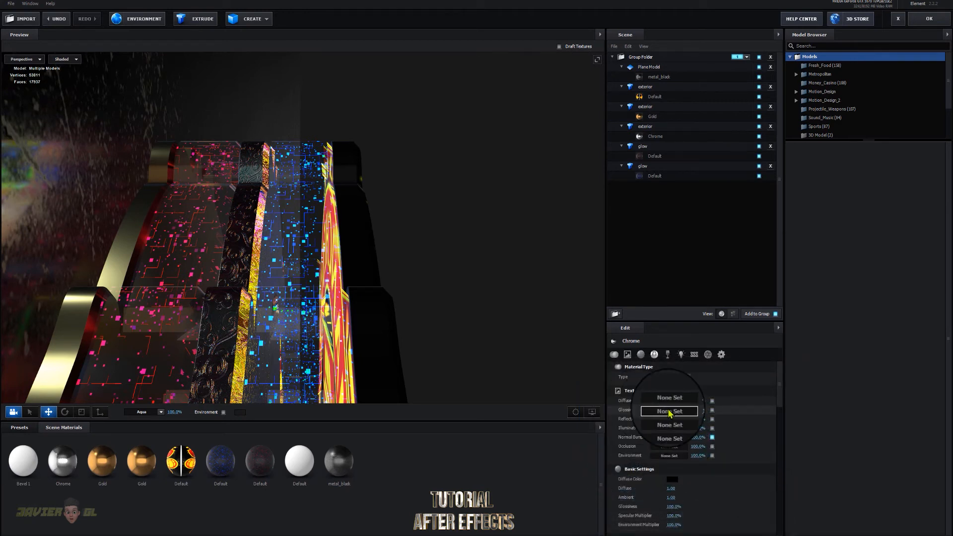
- Load AmbientOcclusionMap into the Chrome material's Occlusion channel with a UV repeat of 10 by 10
click(661, 448)
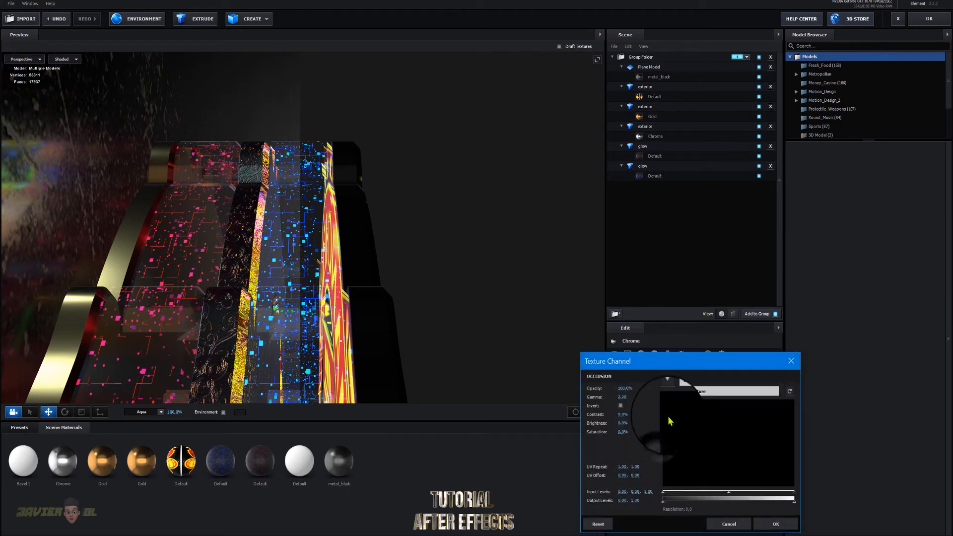
click(701, 392)
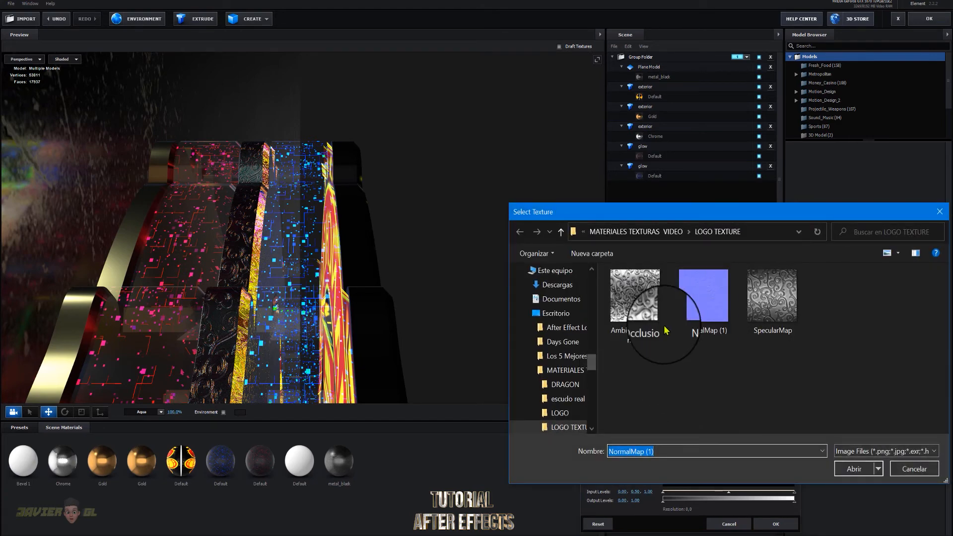
click(637, 308)
click(851, 469)
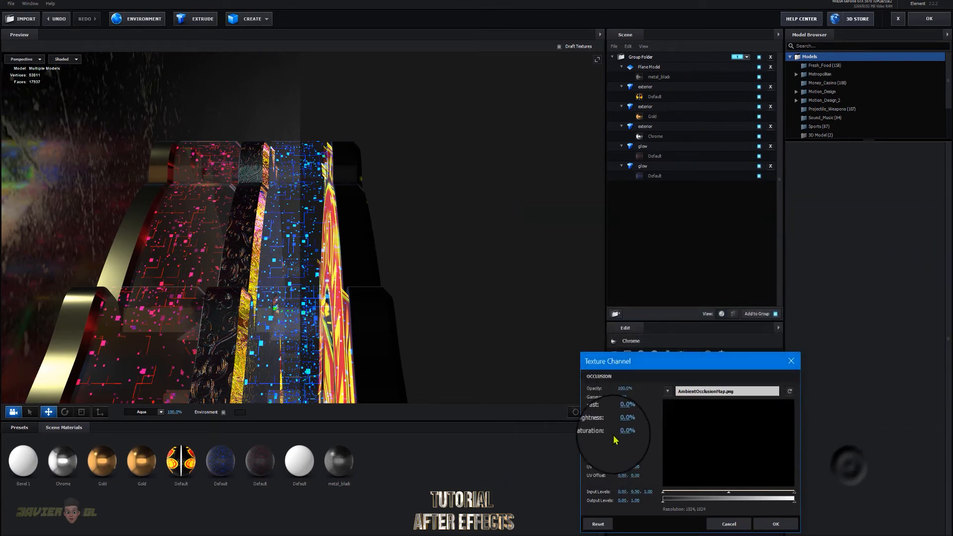
drag(628, 425, 626, 428)
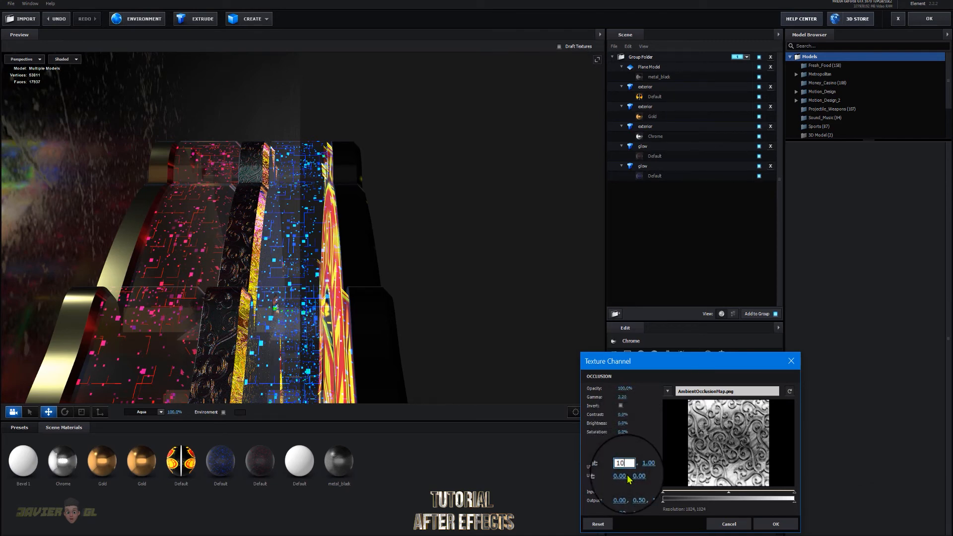
key(Return)
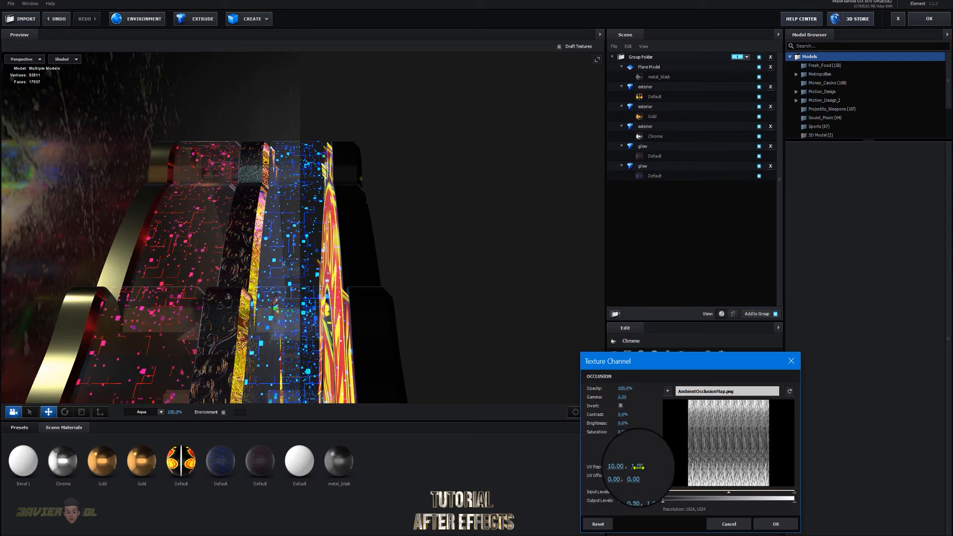
key(Return)
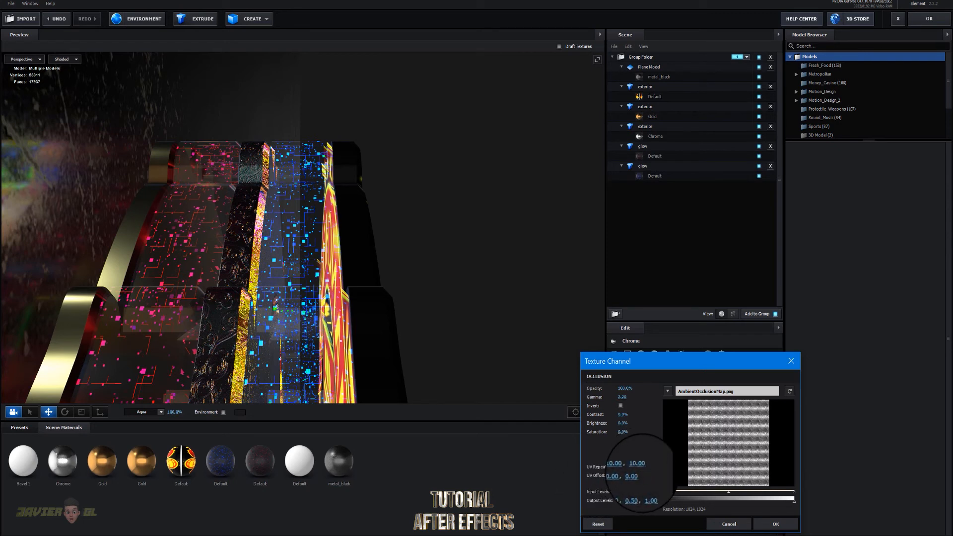
click(764, 527)
- Load SpecularMap into the Chrome material's Glossiness channel with a UV repeat of 10 by 10, and check the textured band up close
click(670, 418)
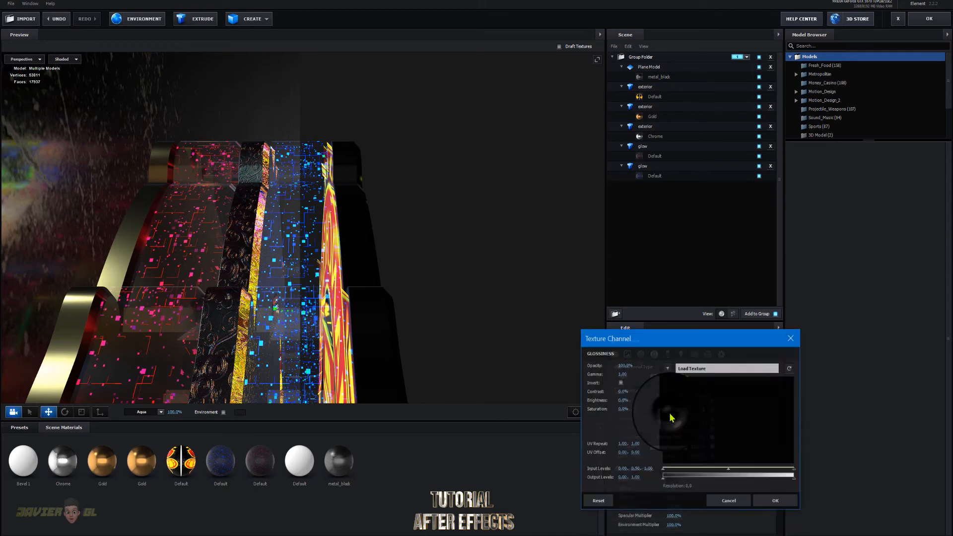
click(692, 368)
click(767, 308)
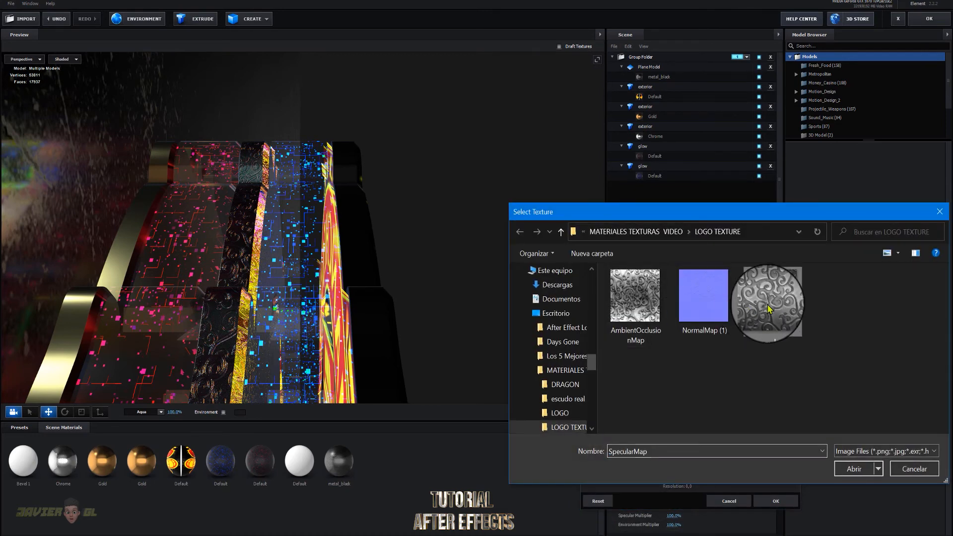
click(853, 469)
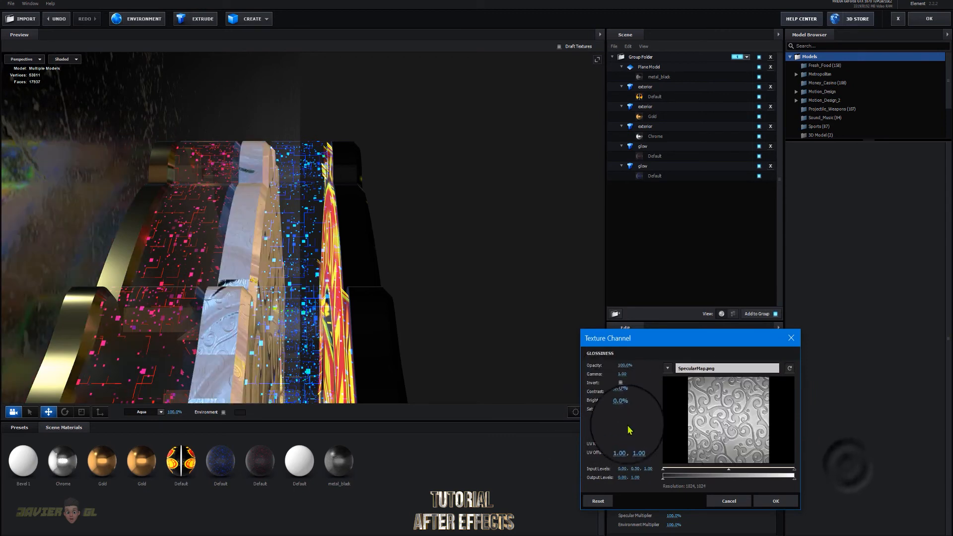
click(618, 445)
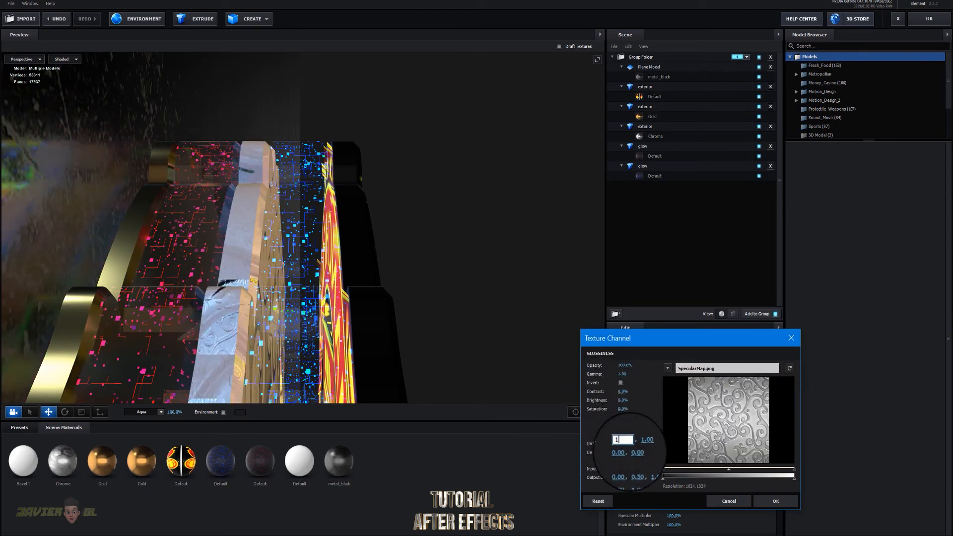
text(10)
key(Return)
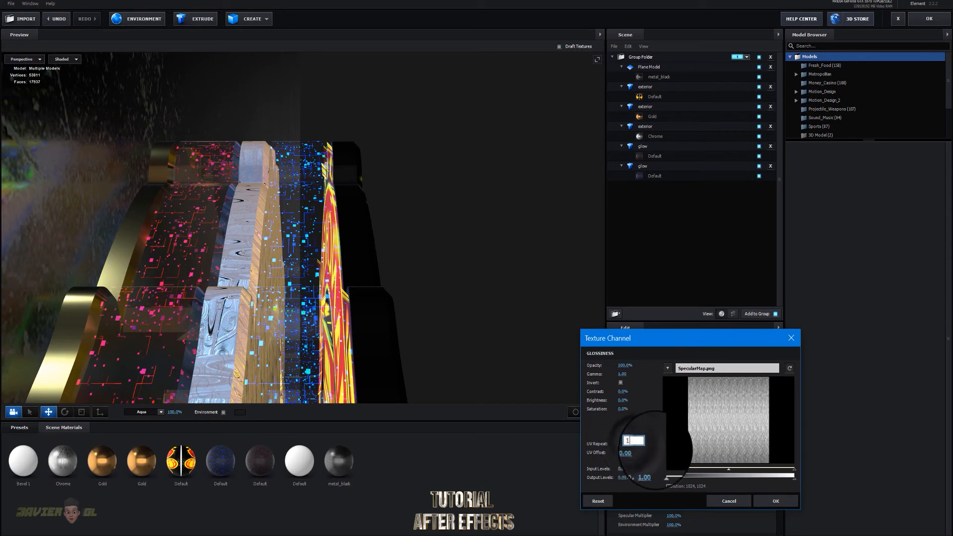
key(Return)
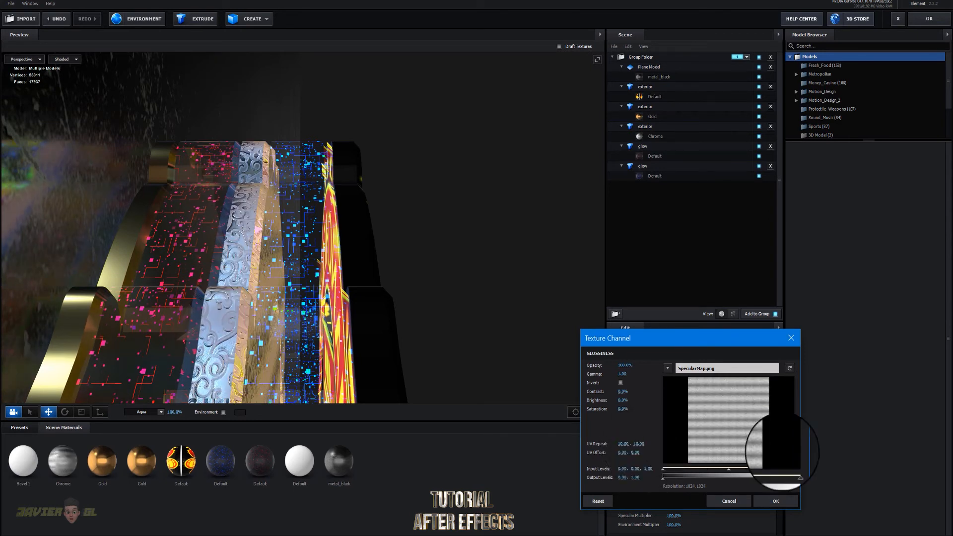
click(767, 502)
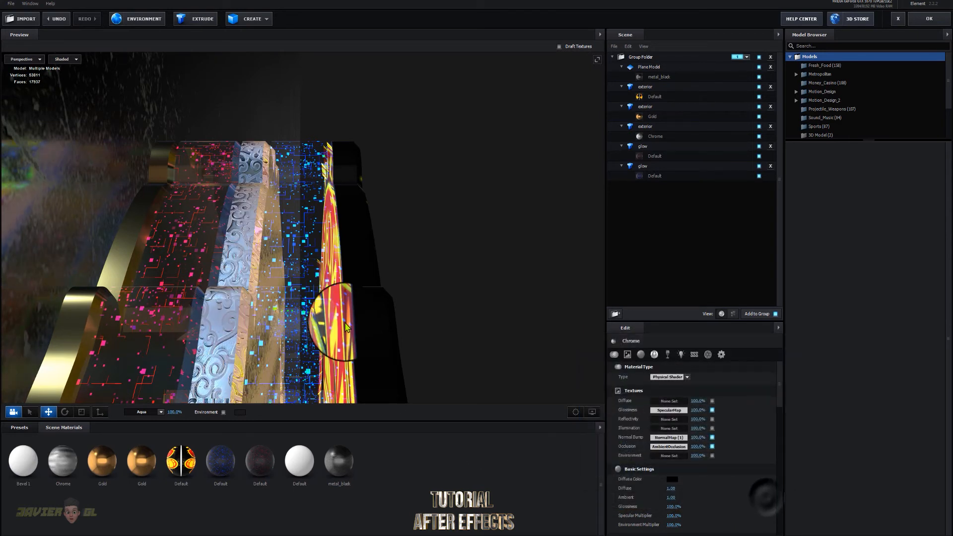
drag(424, 279, 220, 284)
click(252, 295)
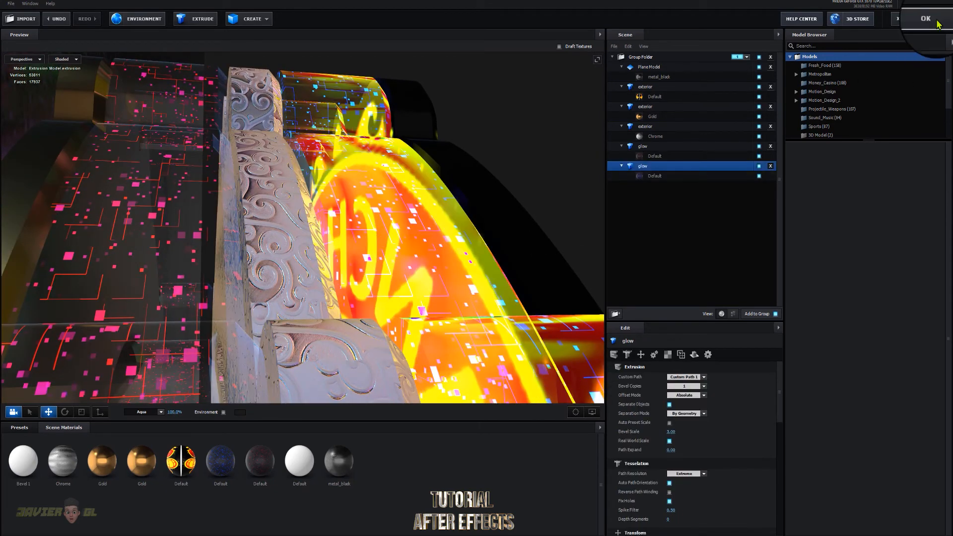
- Accept the Element scene, return to the first frame and set the e3d layer's Physical Environment exposure and gamma to 1.20
click(937, 23)
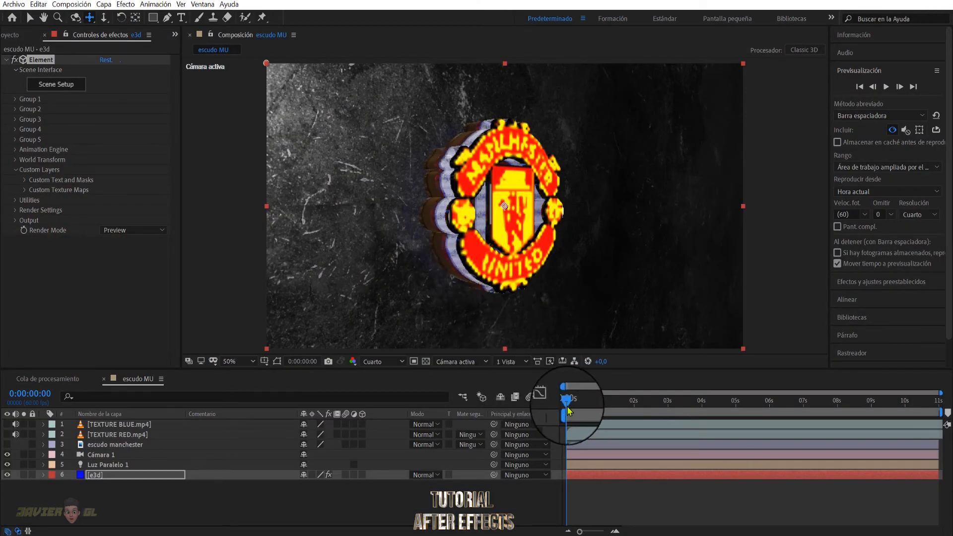
mouse_move(567, 404)
mouse_down()
mouse_move(837, 400)
mouse_move(899, 378)
mouse_move(940, 395)
mouse_move(564, 410)
mouse_up()
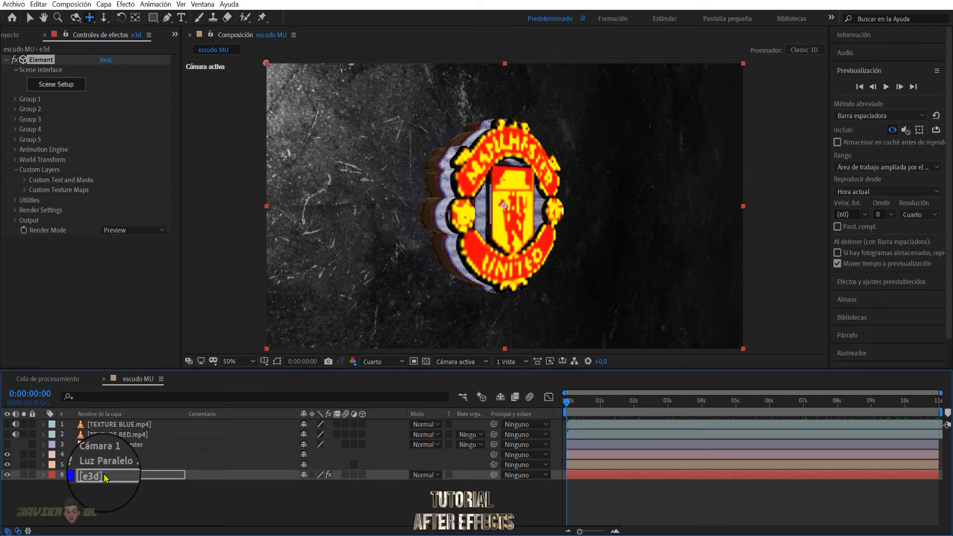
click(15, 211)
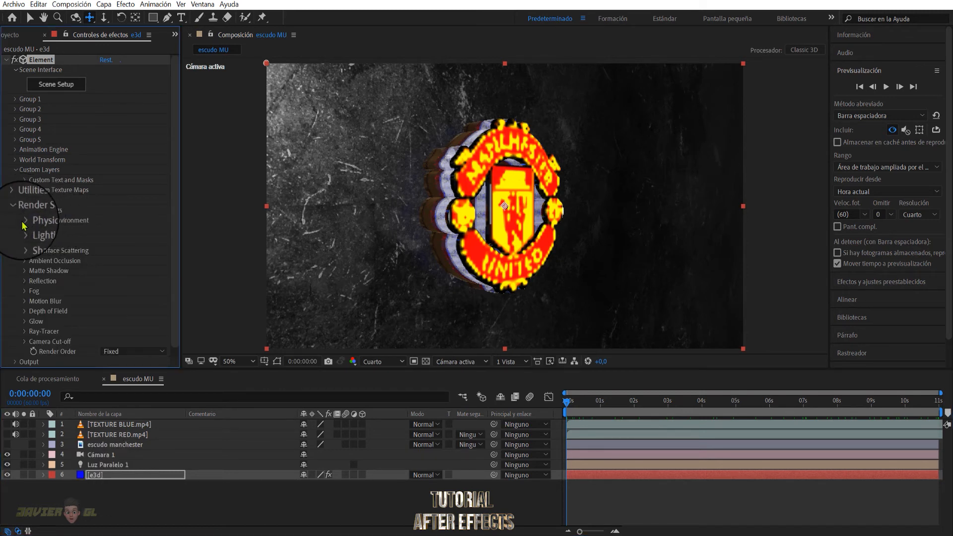
click(23, 219)
drag(110, 230, 120, 234)
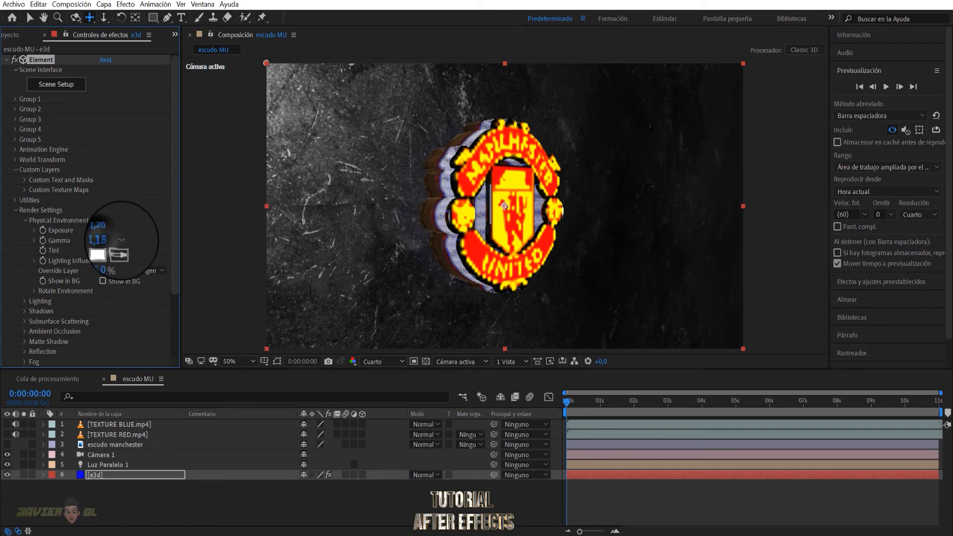
drag(120, 241, 120, 241)
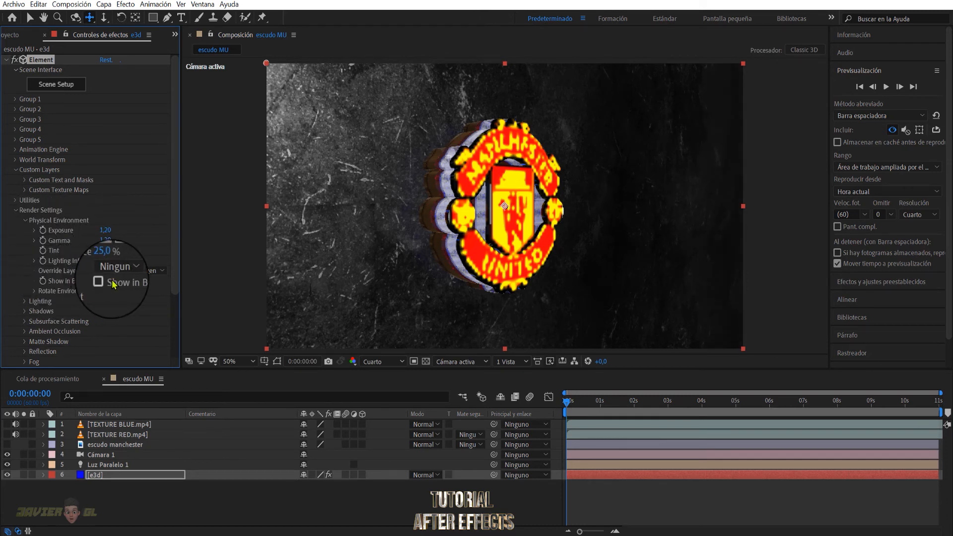
click(17, 213)
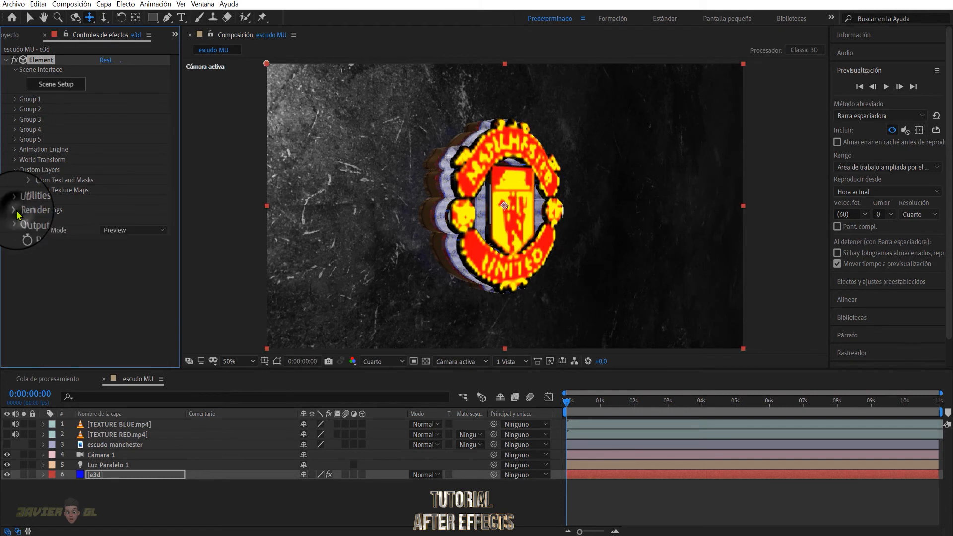
click(17, 213)
scroll(22, 198, down, 2)
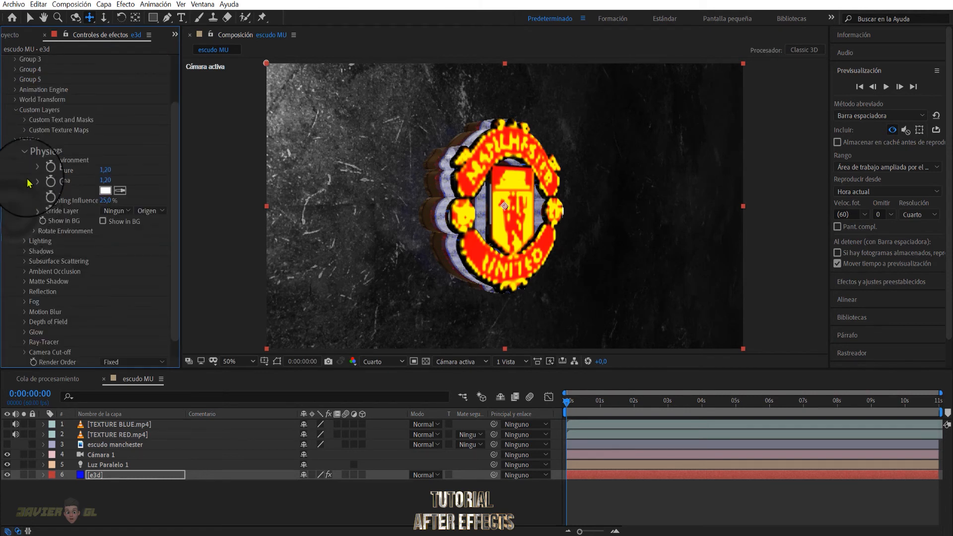
click(26, 162)
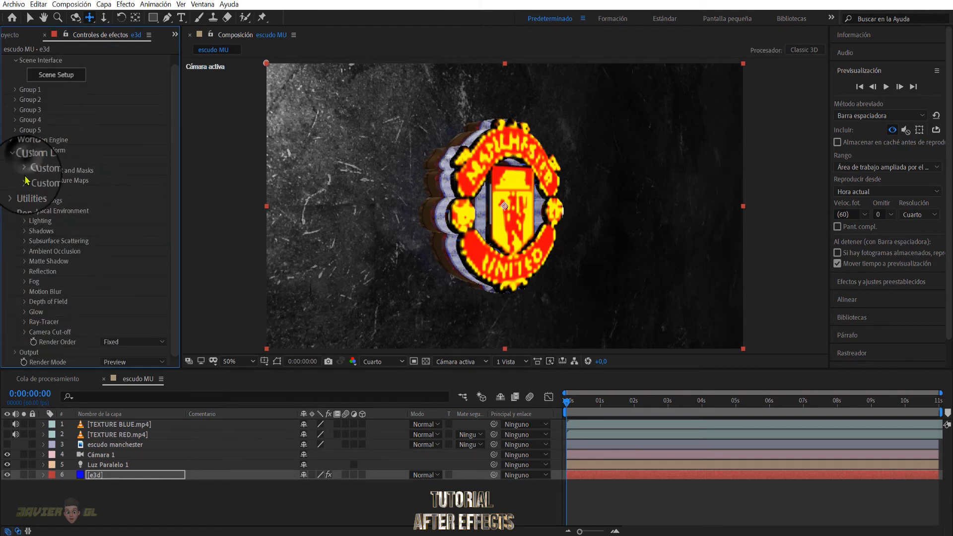
- Try the Dramatic preset for the render settings' added lighting, and settle on Aqua
click(25, 222)
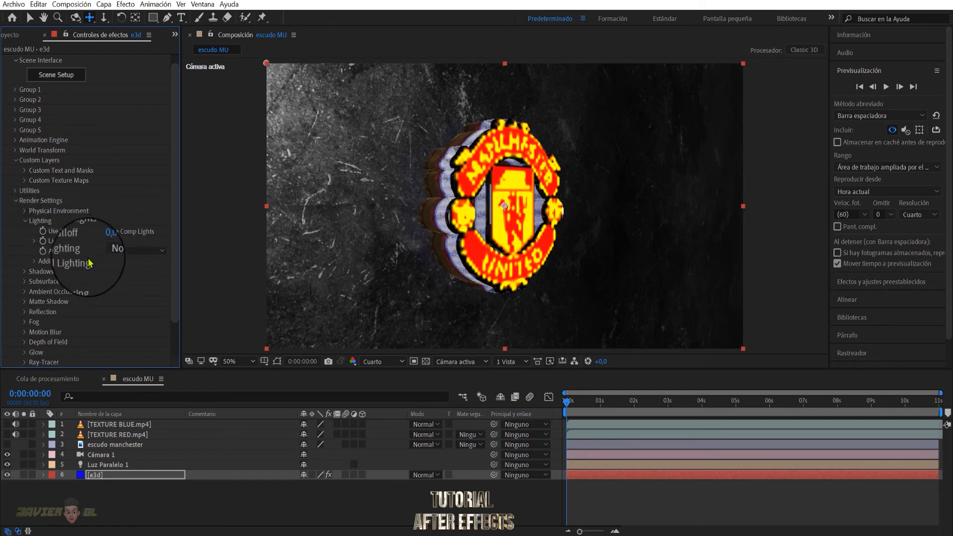
click(108, 251)
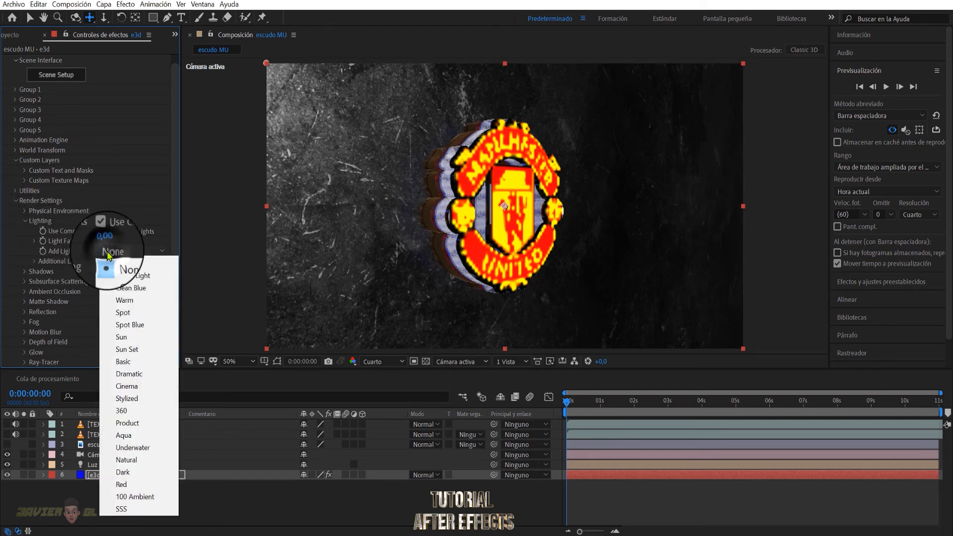
click(122, 373)
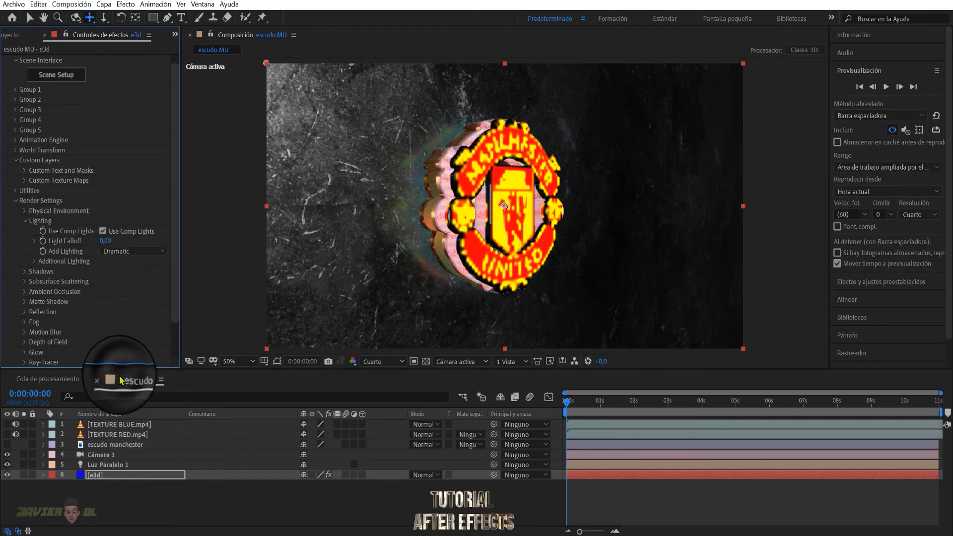
click(117, 251)
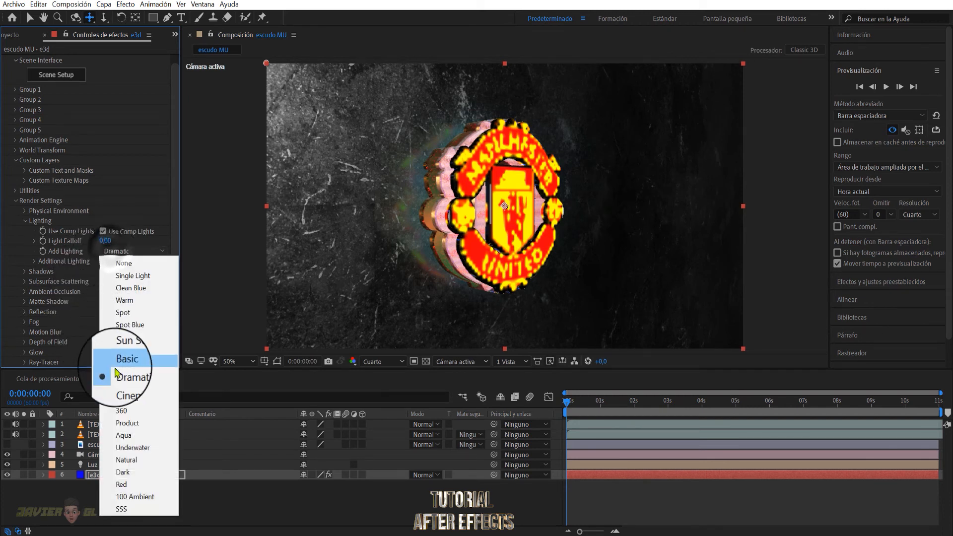
click(122, 438)
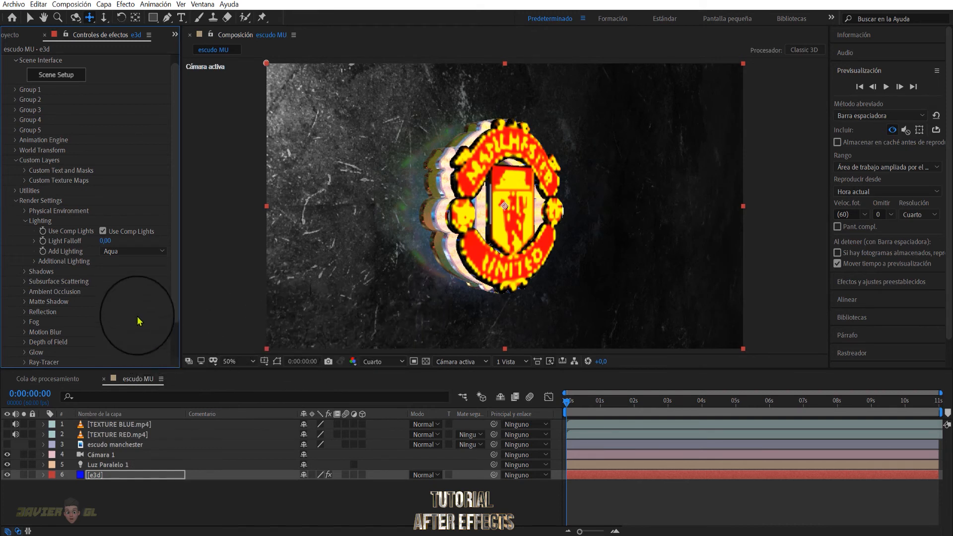
- Animate the additional lighting's Y Rotation from 0 at the first frame to 2 full turns at 0:00:10:59
click(33, 262)
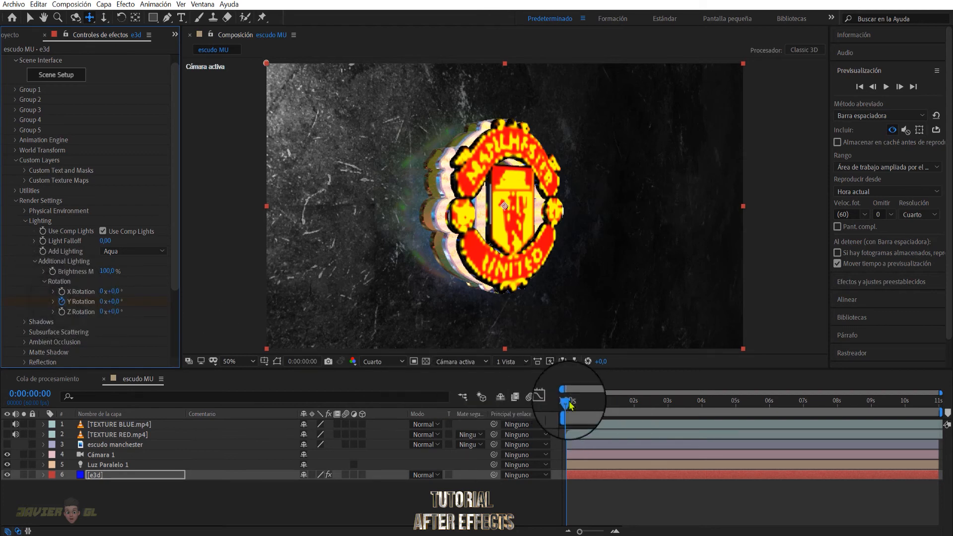
drag(567, 400, 931, 399)
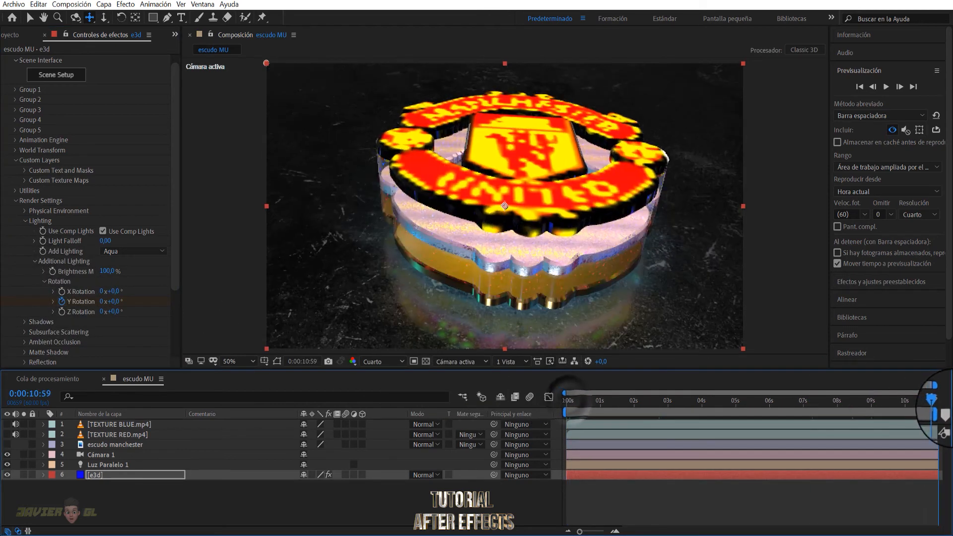
click(101, 301)
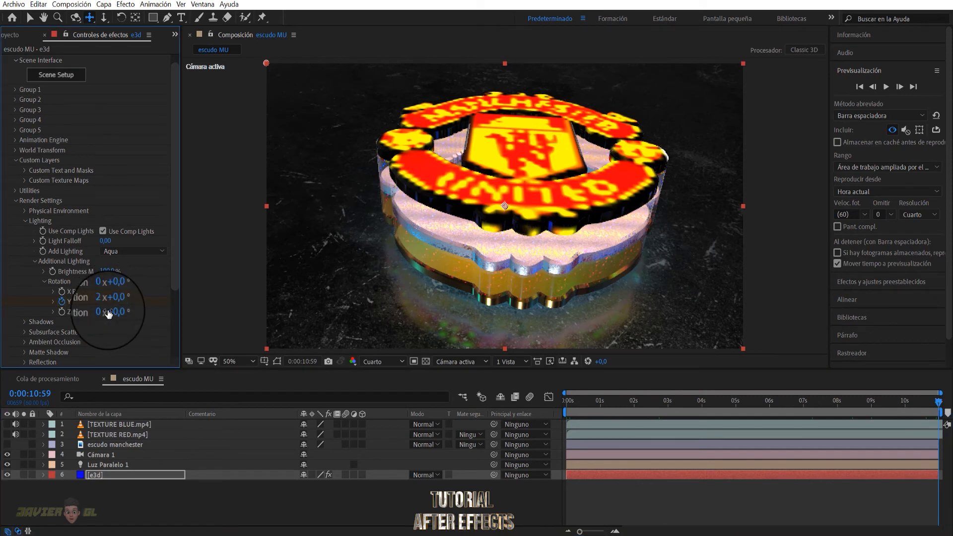
- Keyframe the additional lighting's Z Rotation at the first frame and at 0:00:10:59
drag(589, 407, 553, 406)
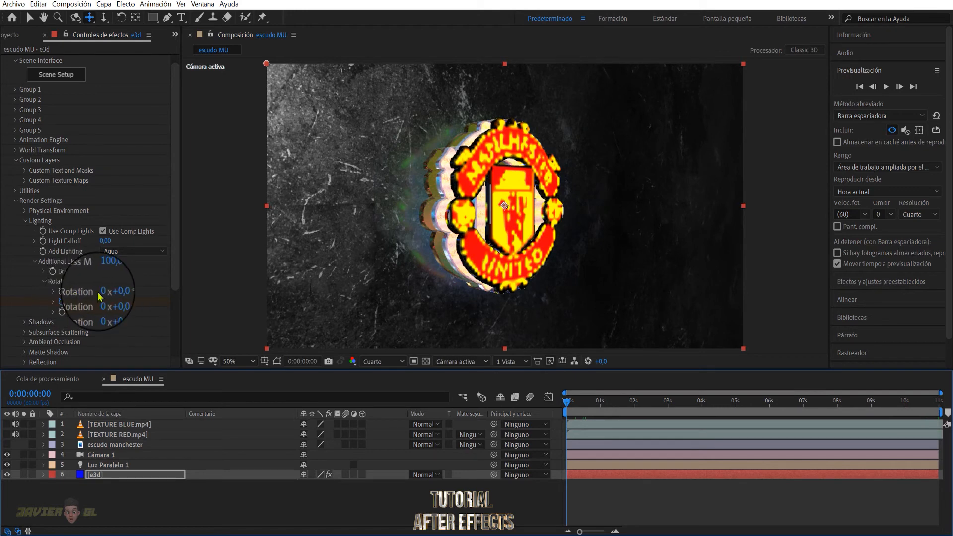
click(62, 312)
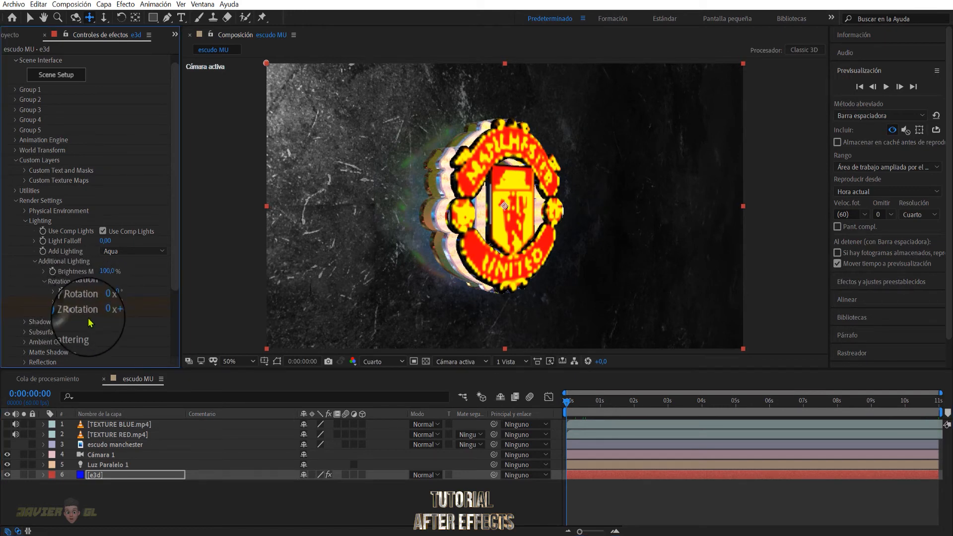
drag(567, 402, 946, 484)
click(102, 312)
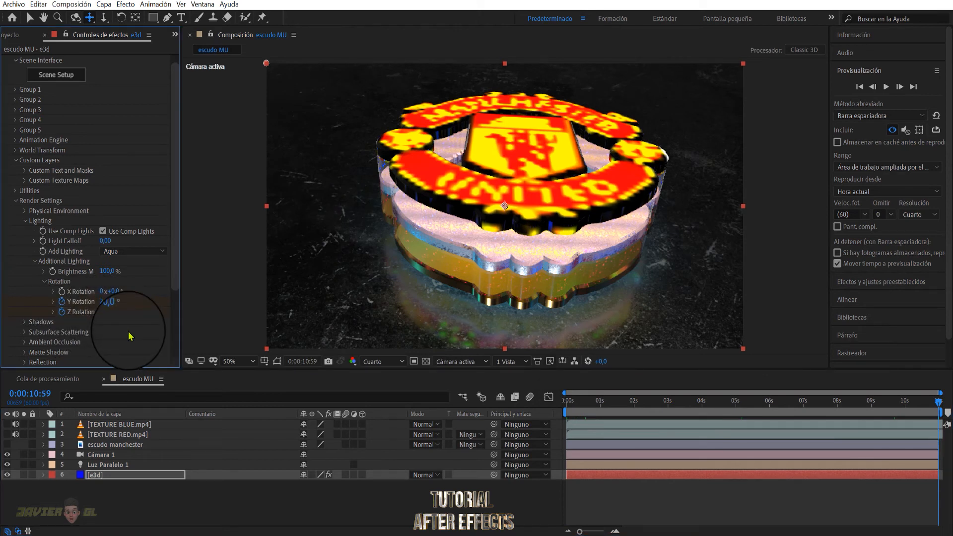
click(44, 281)
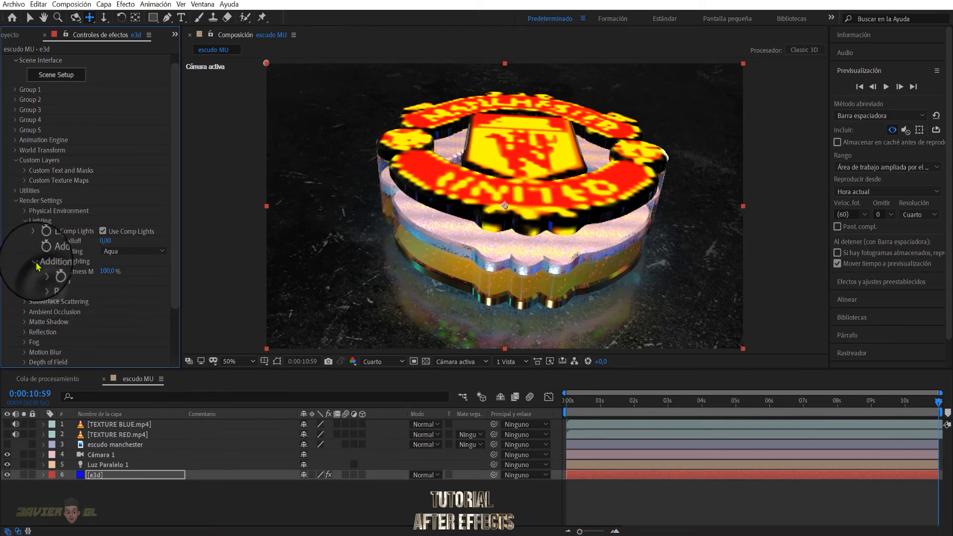
click(36, 261)
- Set the shadow map size to 2048 and the shadow samples to 8
click(25, 272)
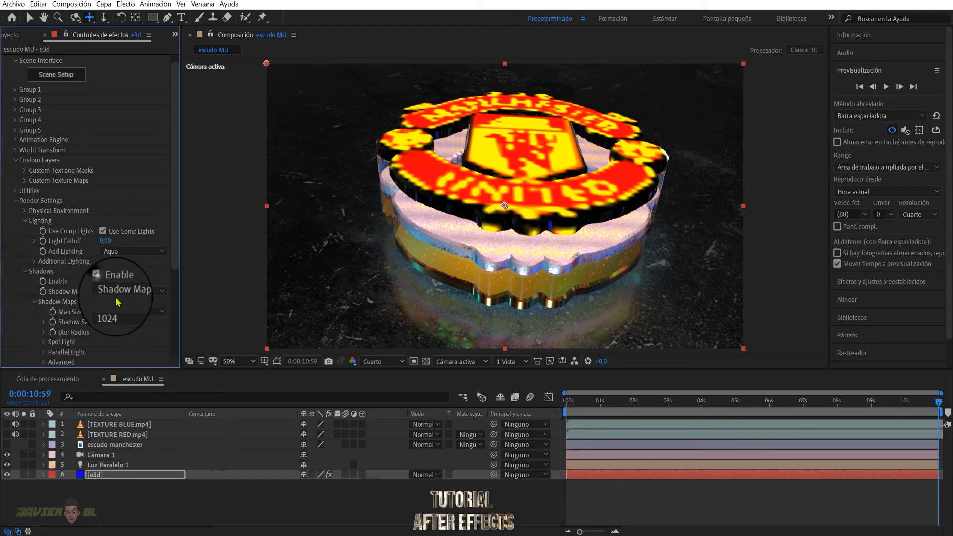
click(132, 311)
click(120, 362)
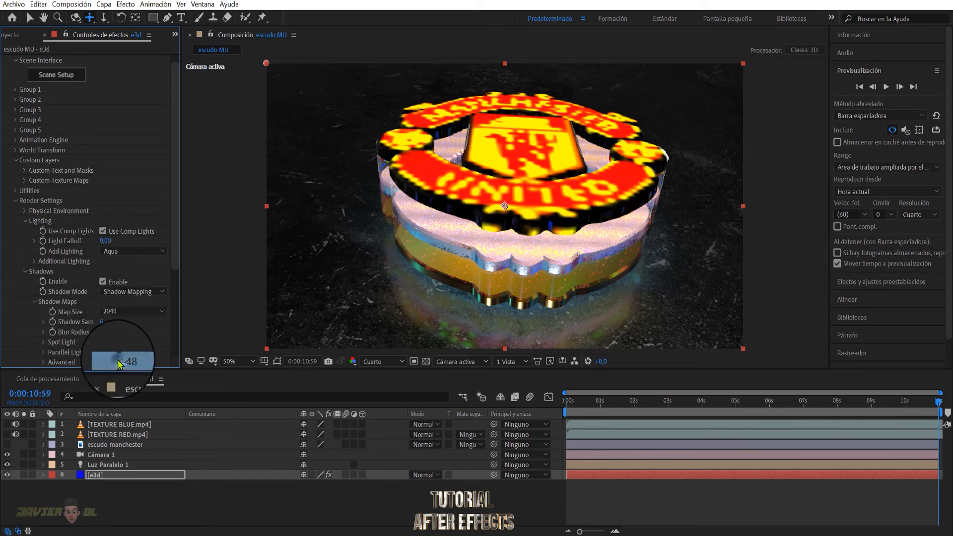
drag(102, 322, 109, 326)
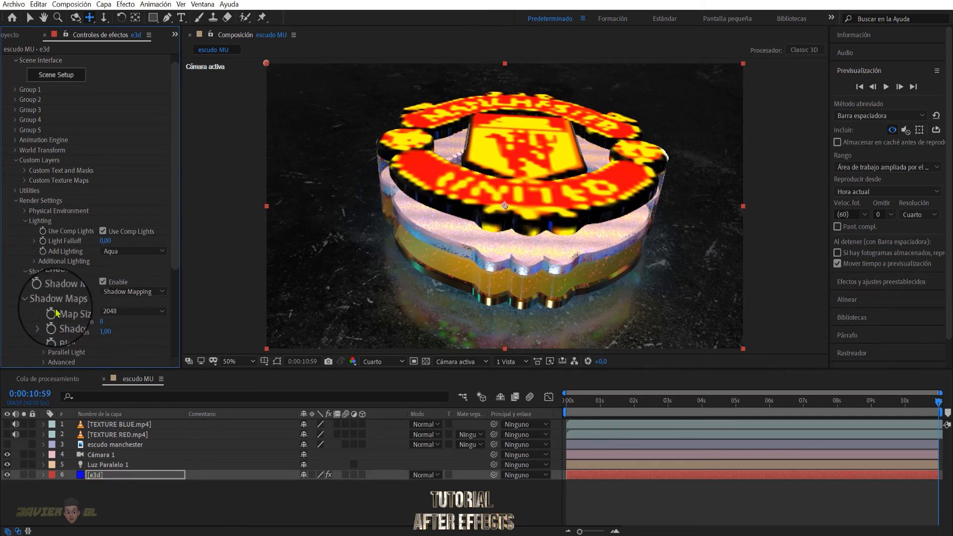
click(34, 303)
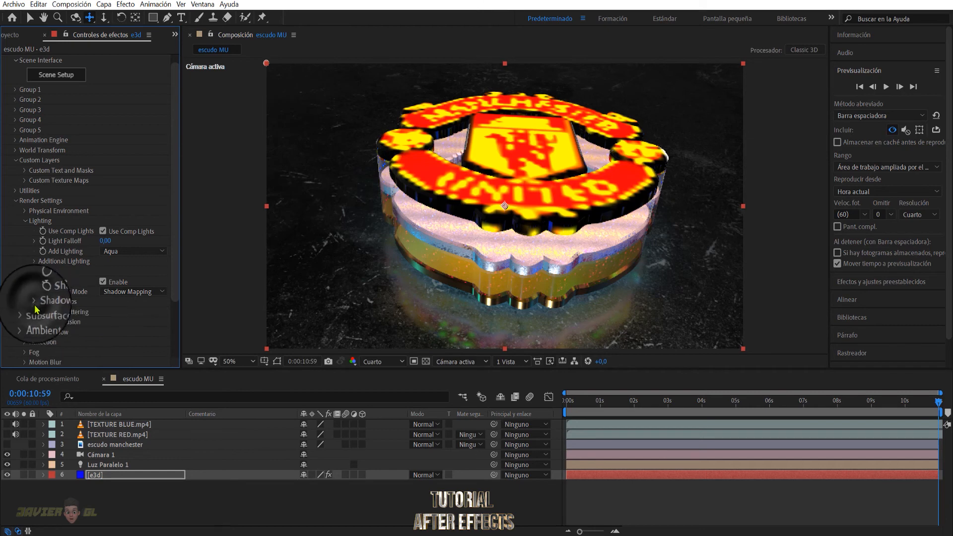
- Enable ambient occlusion with High SSAO quality, 64 samples, an intensity of 5.1 and a radius of 1.4
scroll(27, 318, down, 3)
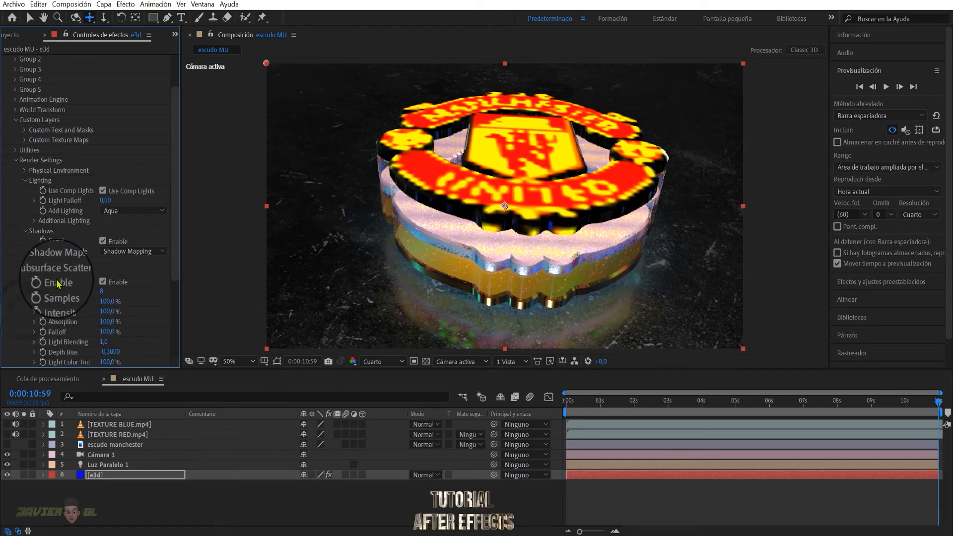
click(25, 281)
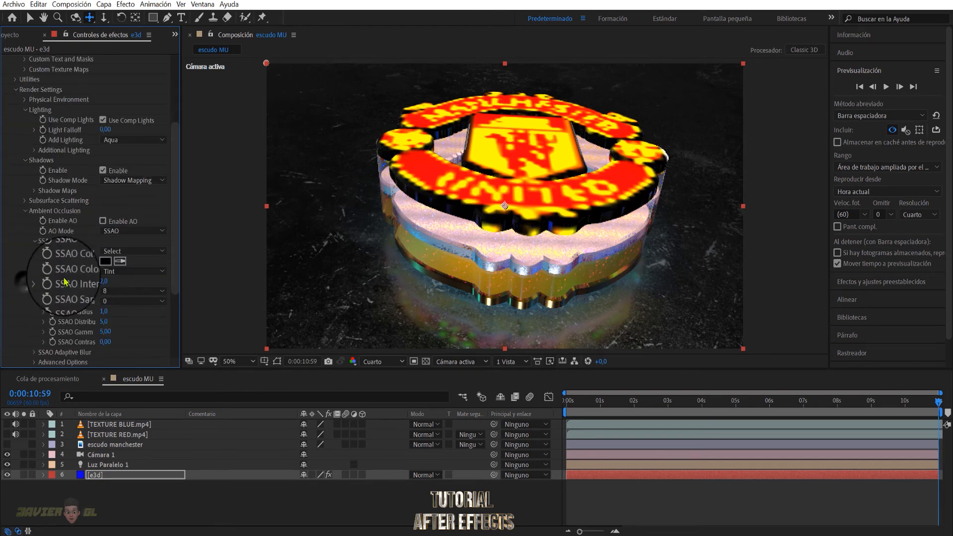
scroll(109, 208, down, 5)
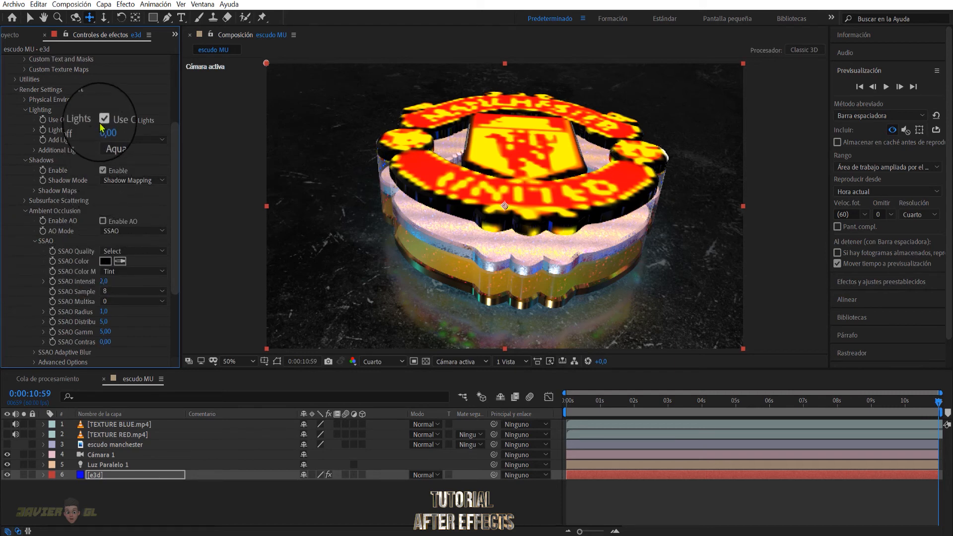
click(102, 222)
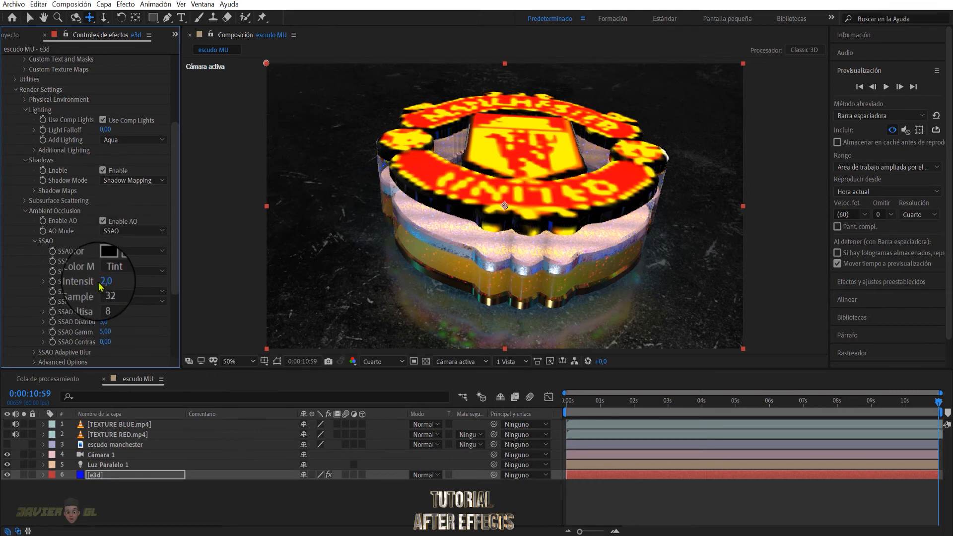
drag(109, 282, 116, 283)
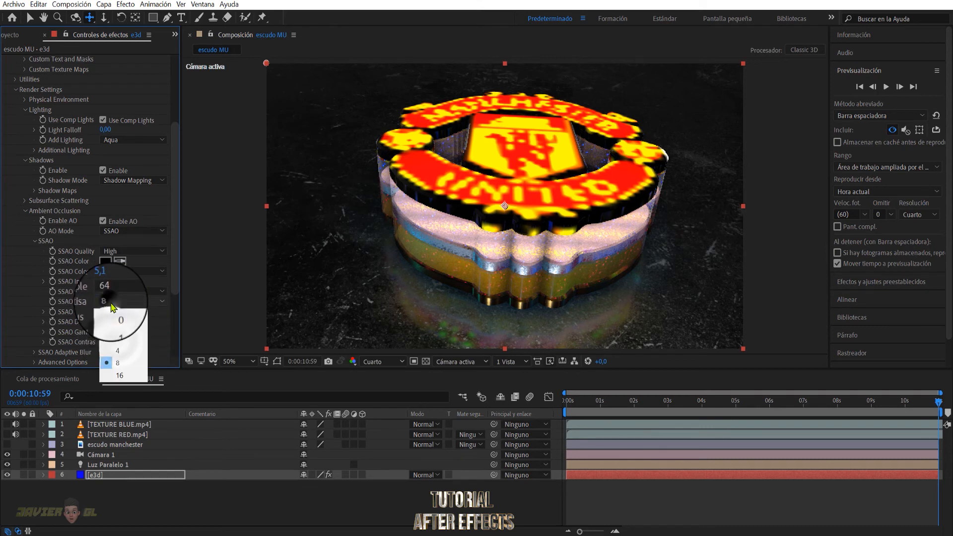
click(214, 326)
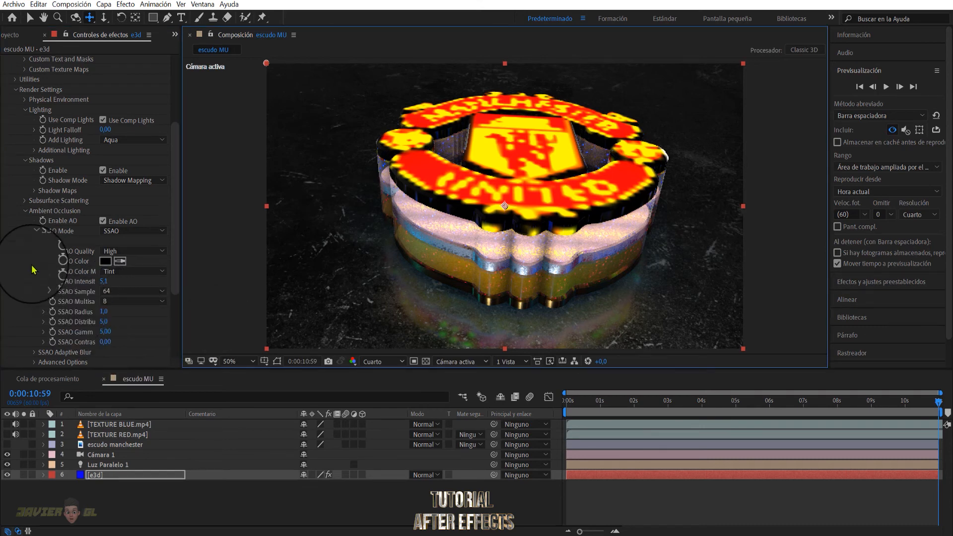
drag(102, 311, 104, 311)
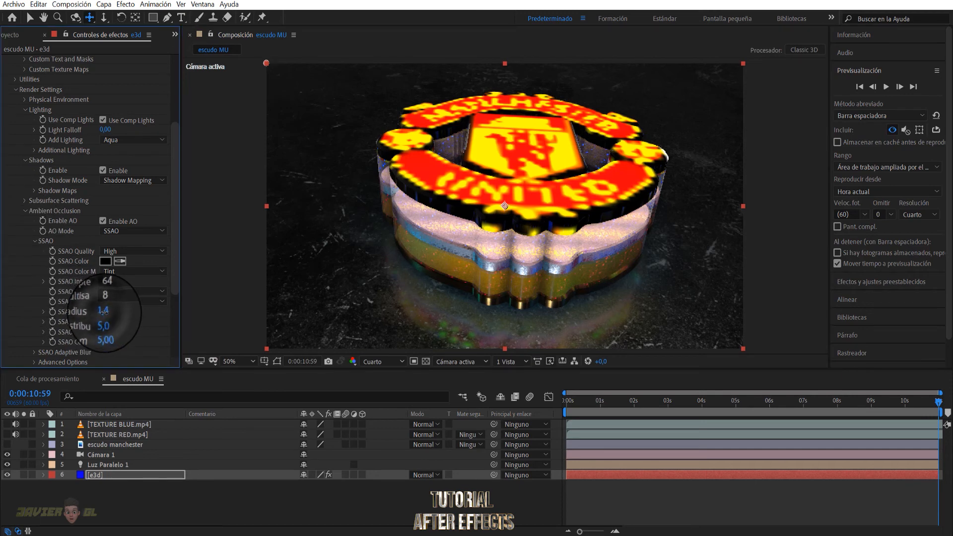
click(374, 282)
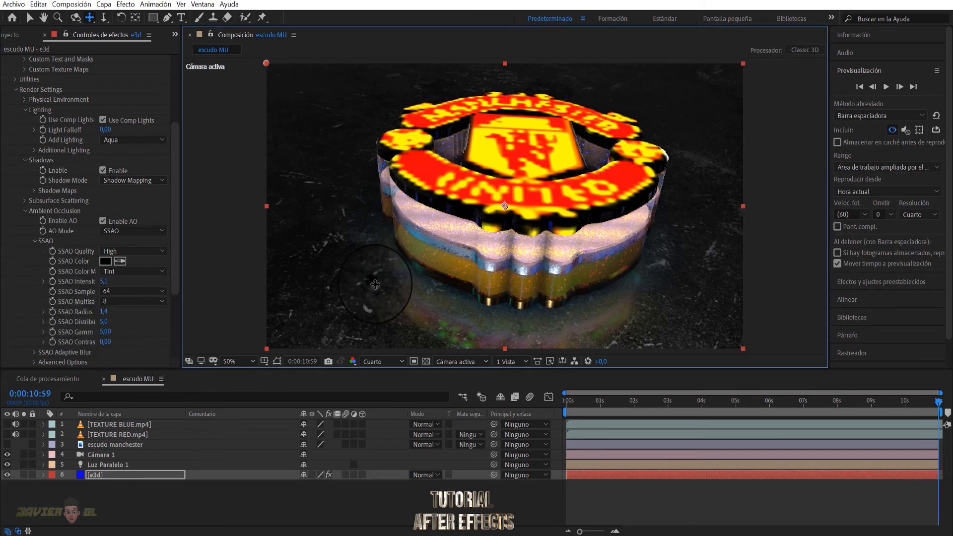
click(26, 217)
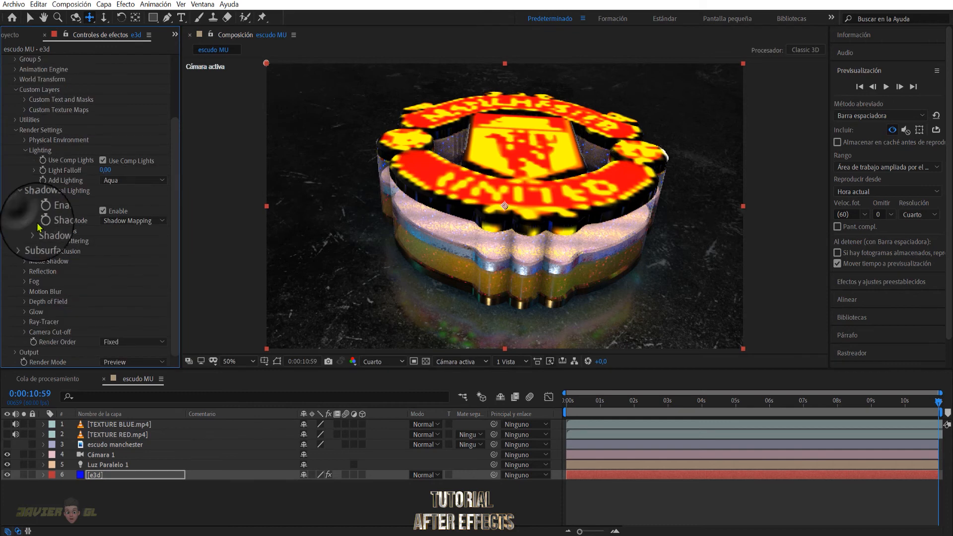
- Check the mirror surface reflection settings and enable fog in the e3d layer's render settings
click(23, 272)
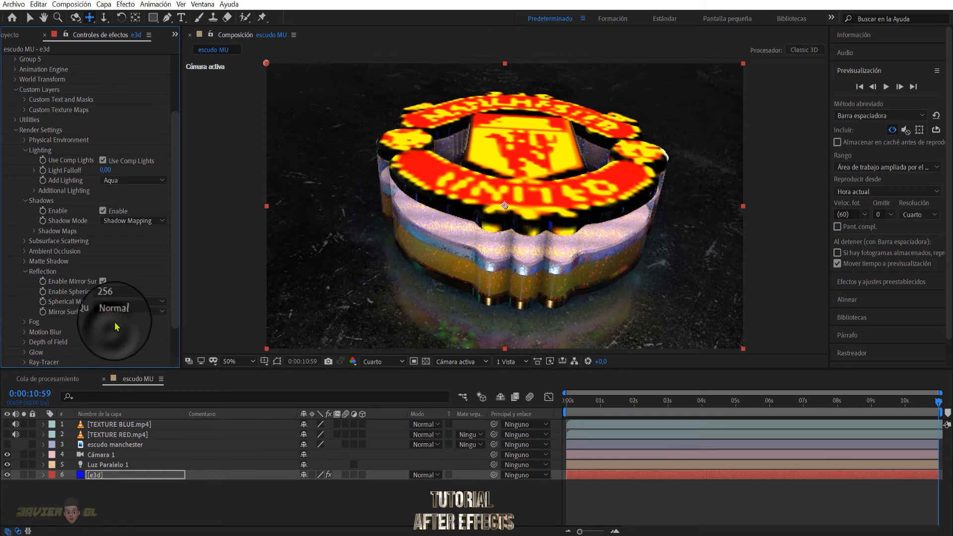
click(25, 281)
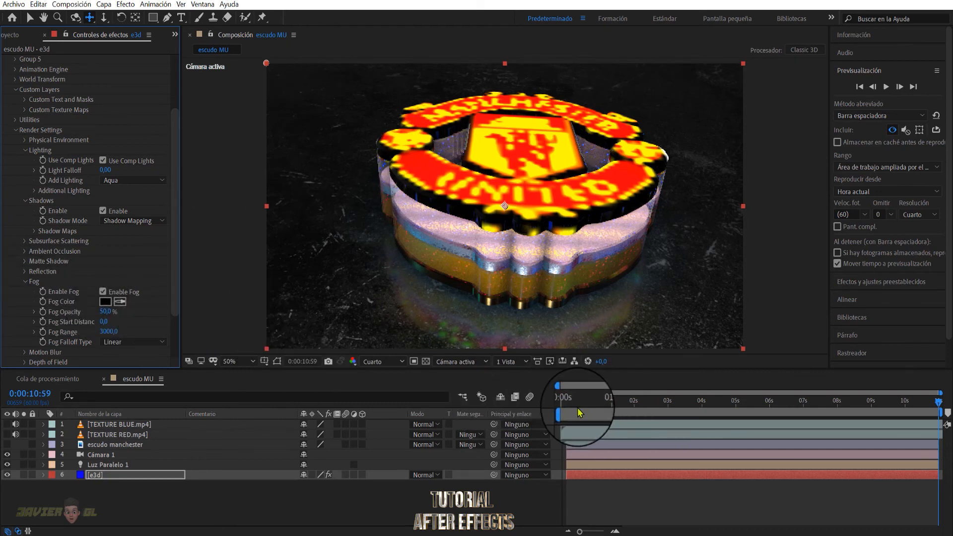
- Near the animation's start, set the e3d layer's fog opacity to 100% and the fog start distance to 350
mouse_move(579, 407)
mouse_down()
mouse_move(935, 400)
mouse_move(567, 404)
mouse_up()
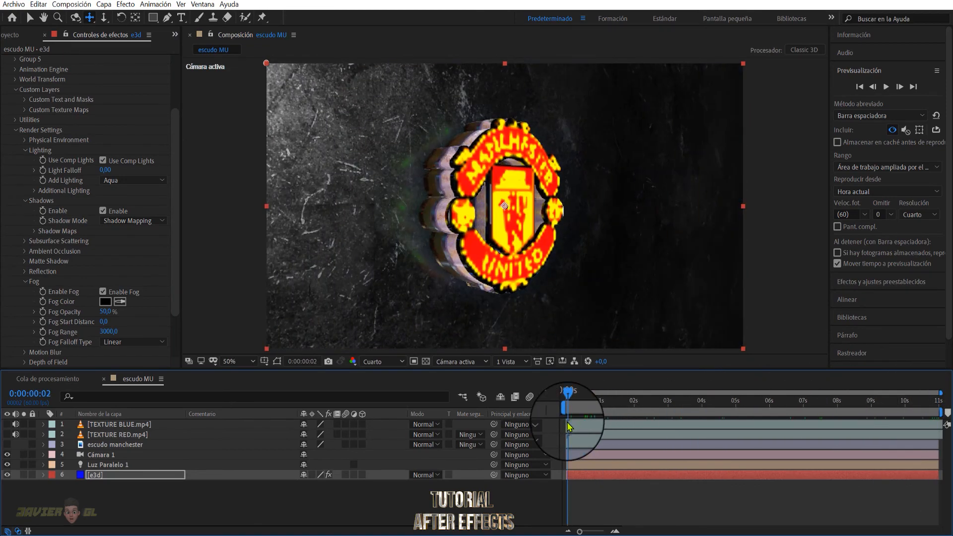
click(120, 313)
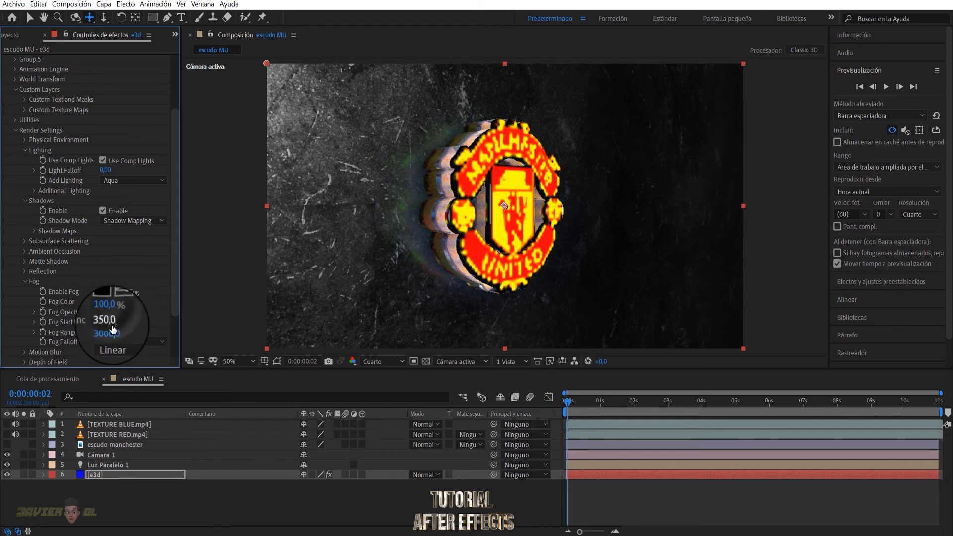
click(25, 281)
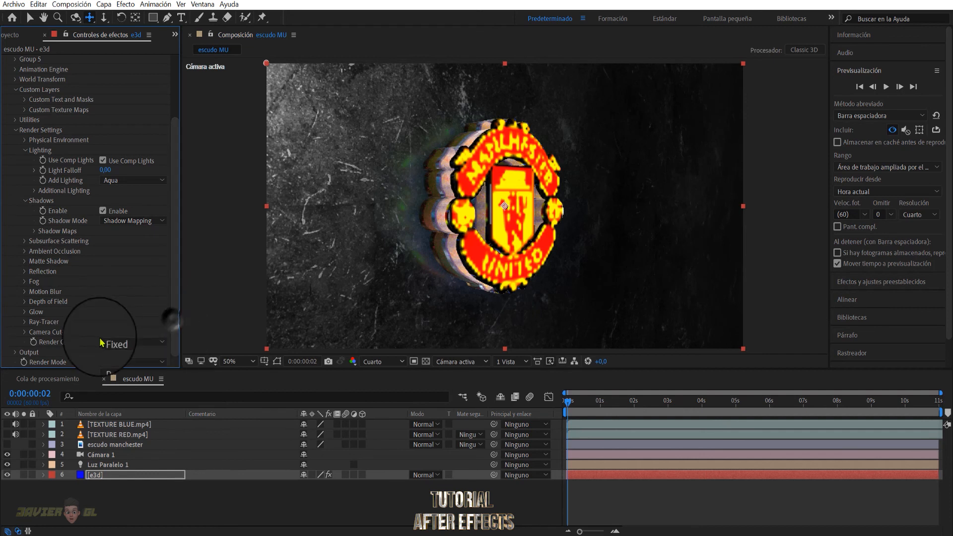
- Set the multisampling to 16 in the Element output settings, keeping the polygon mode at Normal
click(15, 352)
scroll(30, 298, down, 5)
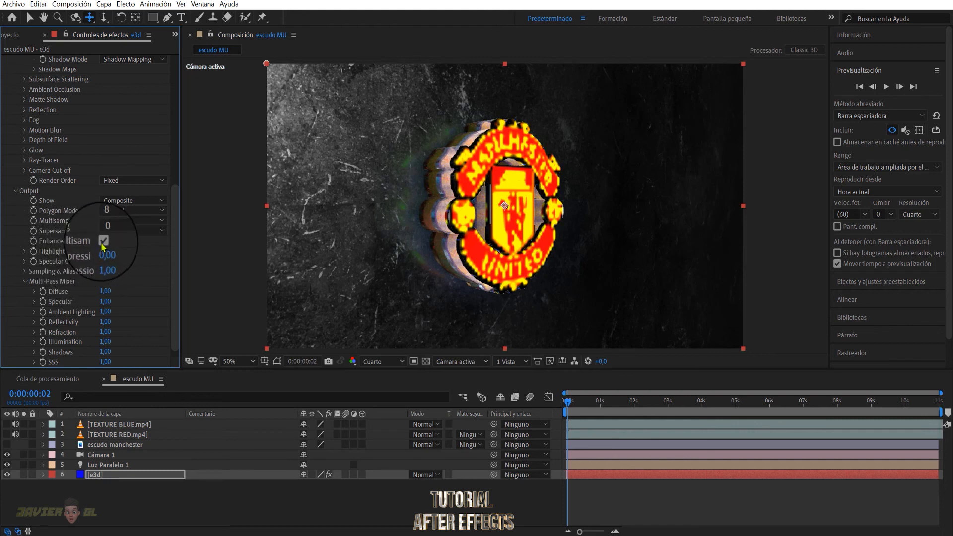
click(115, 220)
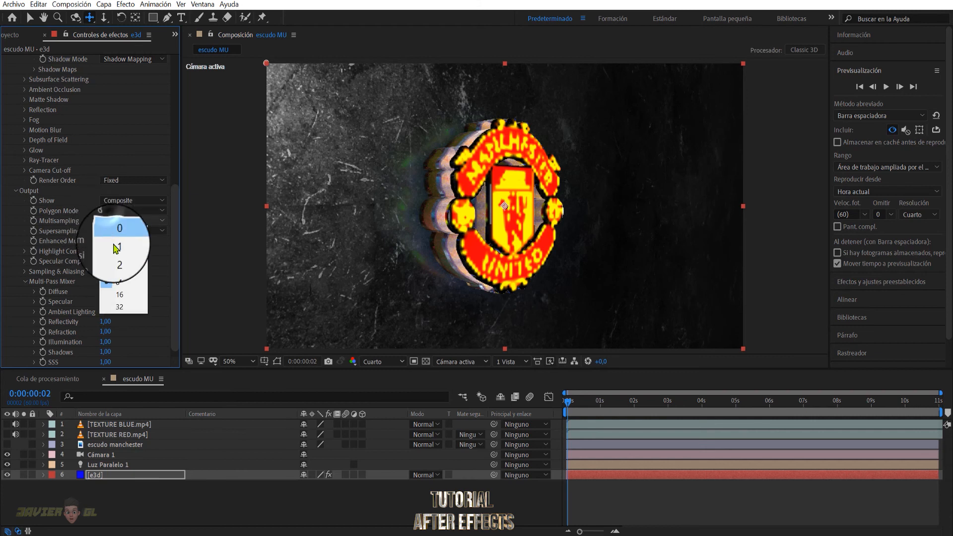
click(119, 280)
click(132, 210)
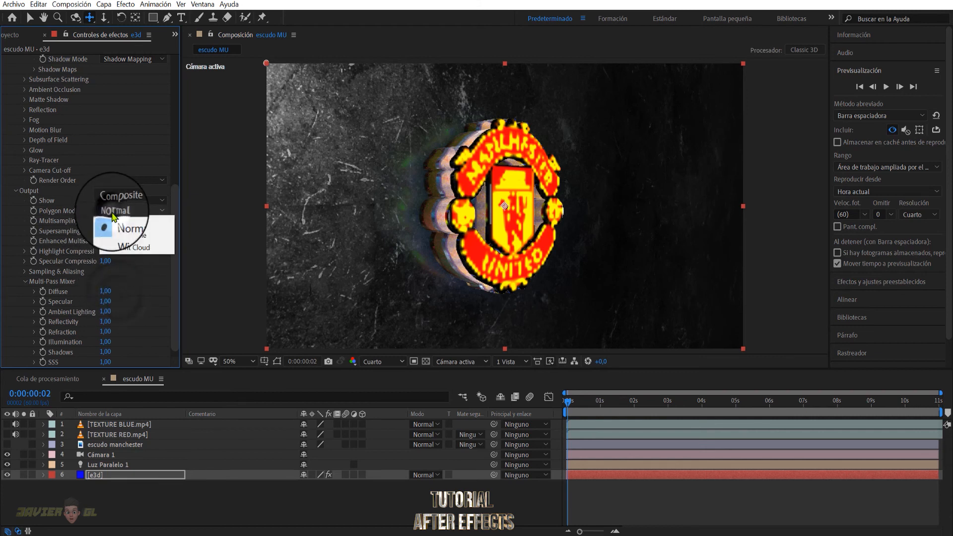
click(236, 235)
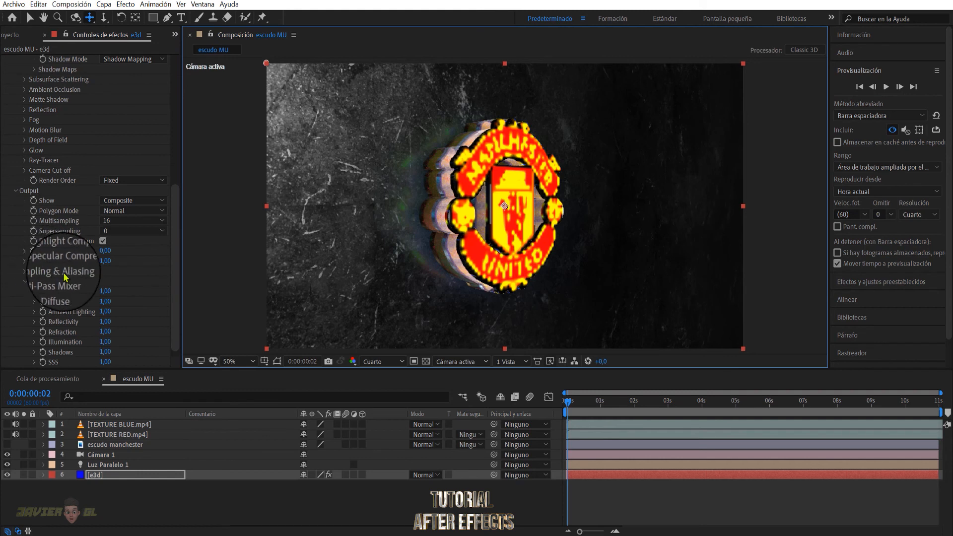
- Set the FXAA smoothing to 2 in the sampling and aliasing settings
click(22, 271)
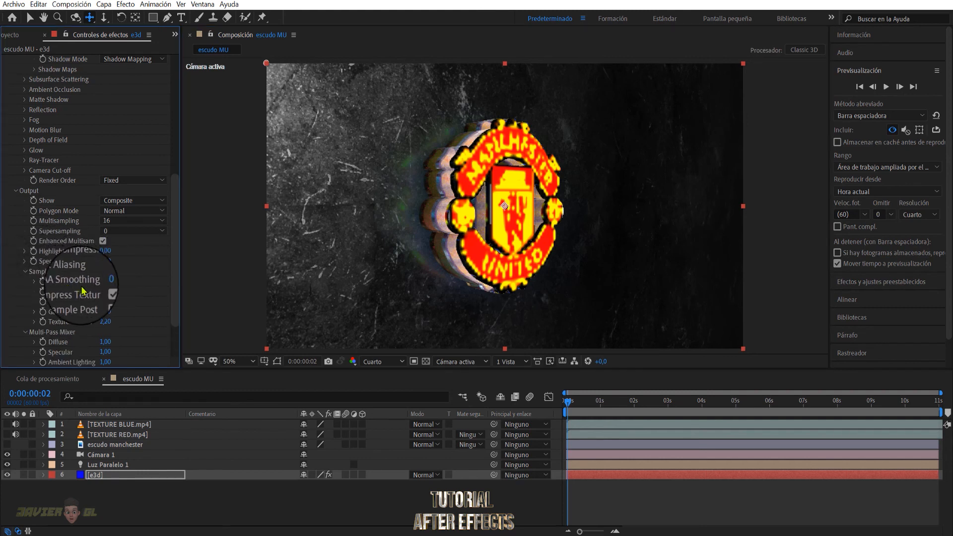
drag(105, 283, 113, 284)
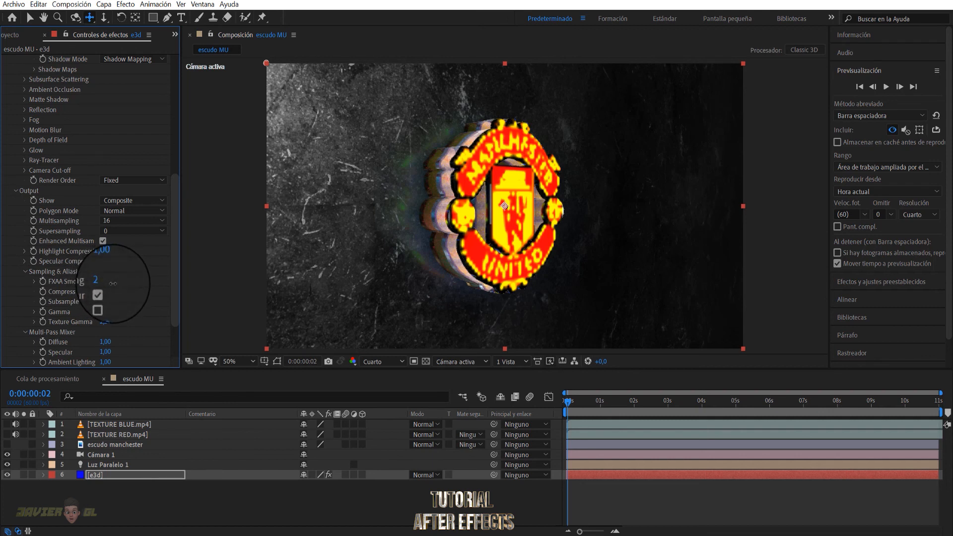
click(25, 271)
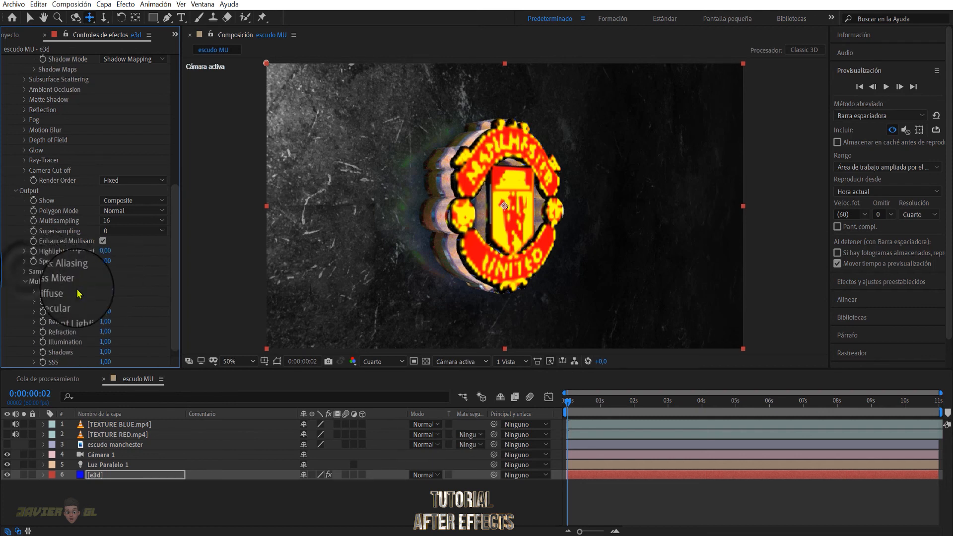
click(24, 281)
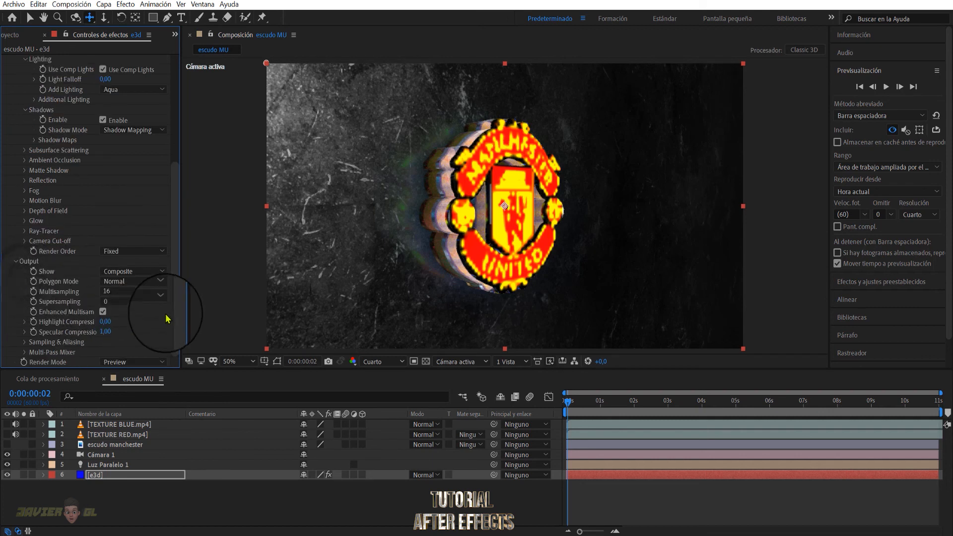
- Create an adjustment layer and place it above all other layers in the escudo MU composition
right_click(133, 498)
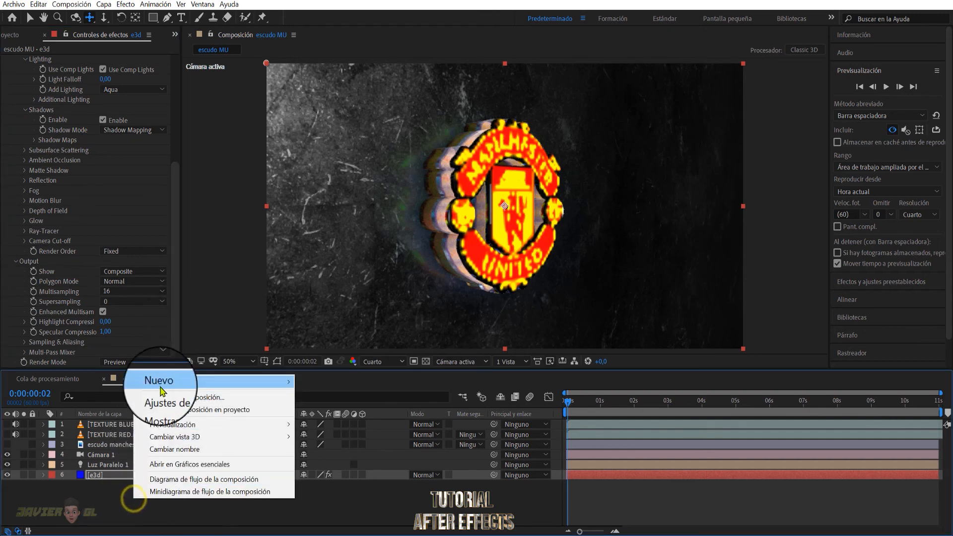
mouse_move(276, 383)
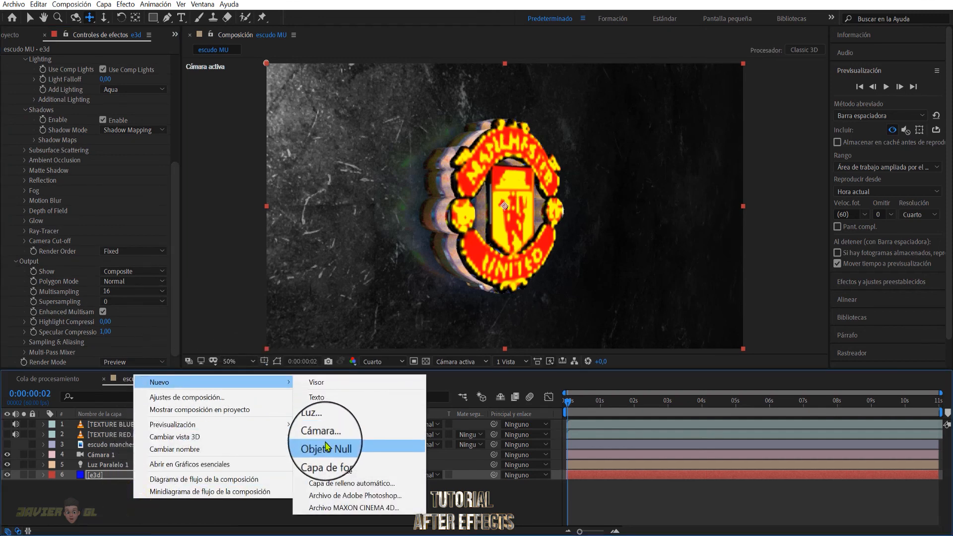
click(330, 472)
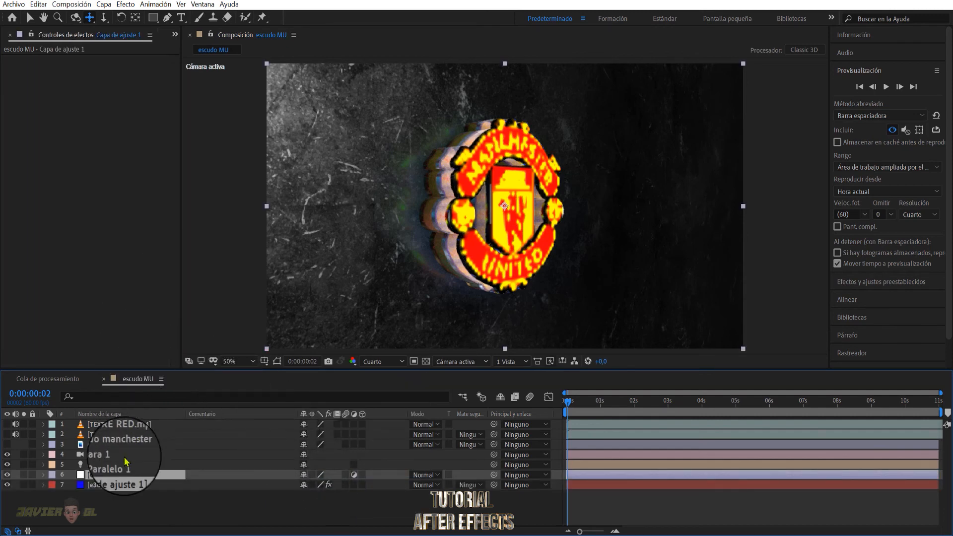
drag(119, 474, 126, 419)
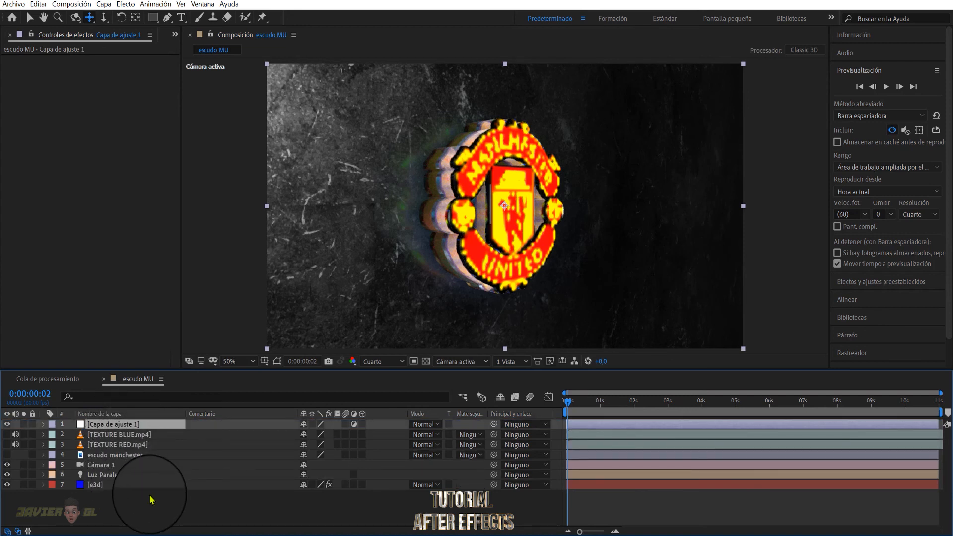
- Set both the composition view resolution and the preview resolution to full
click(383, 361)
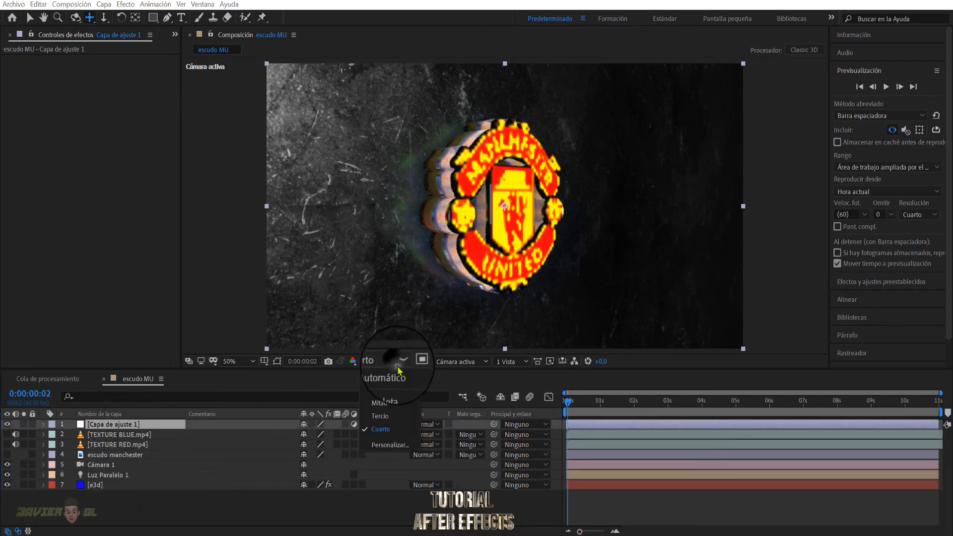
click(381, 395)
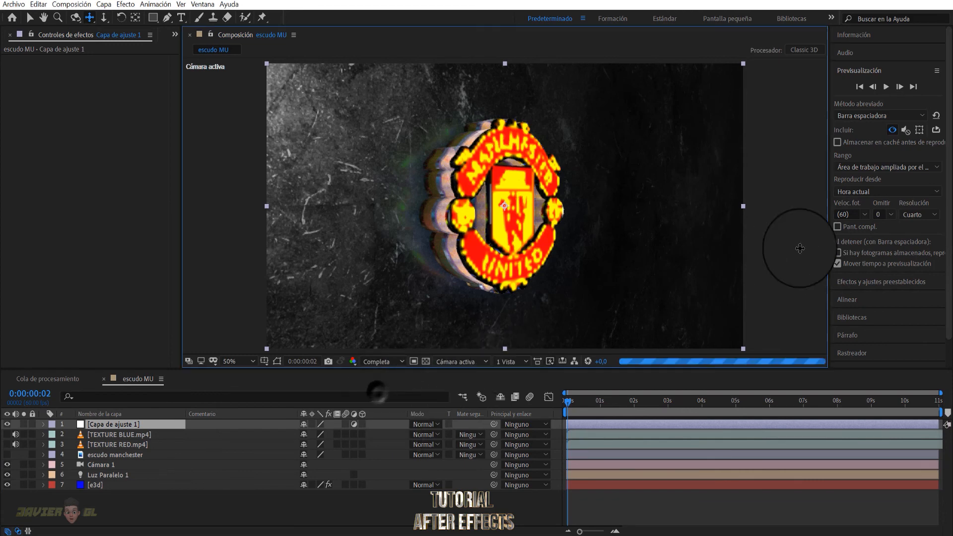
click(916, 219)
click(900, 242)
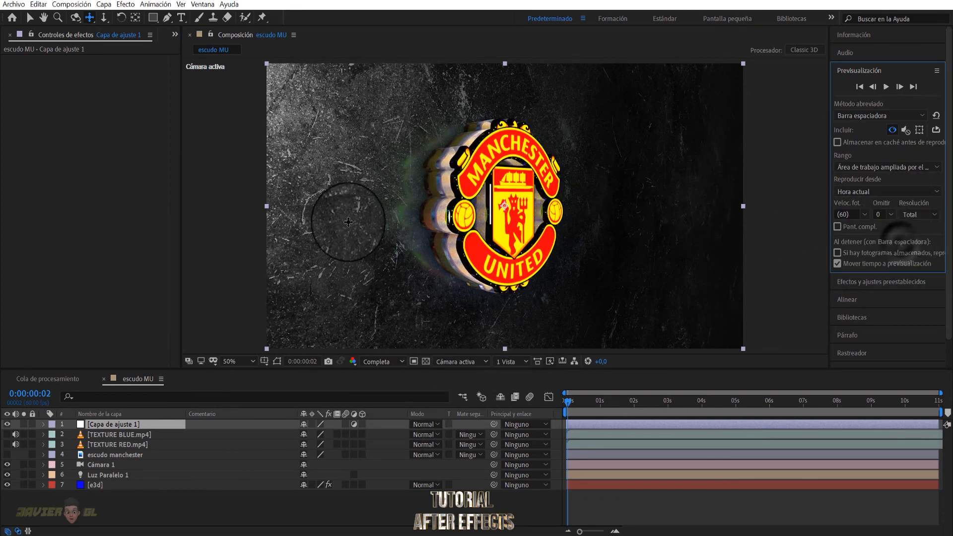
- Switch the e3d layer's Element render mode to Full Render and preview the animation from 0:00:02:05
click(95, 485)
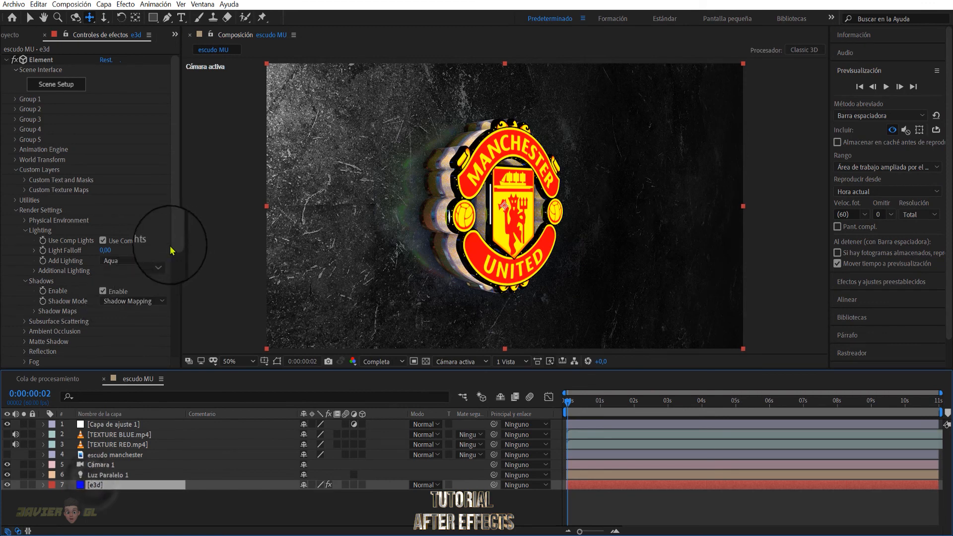
scroll(163, 350, down, 1)
click(149, 361)
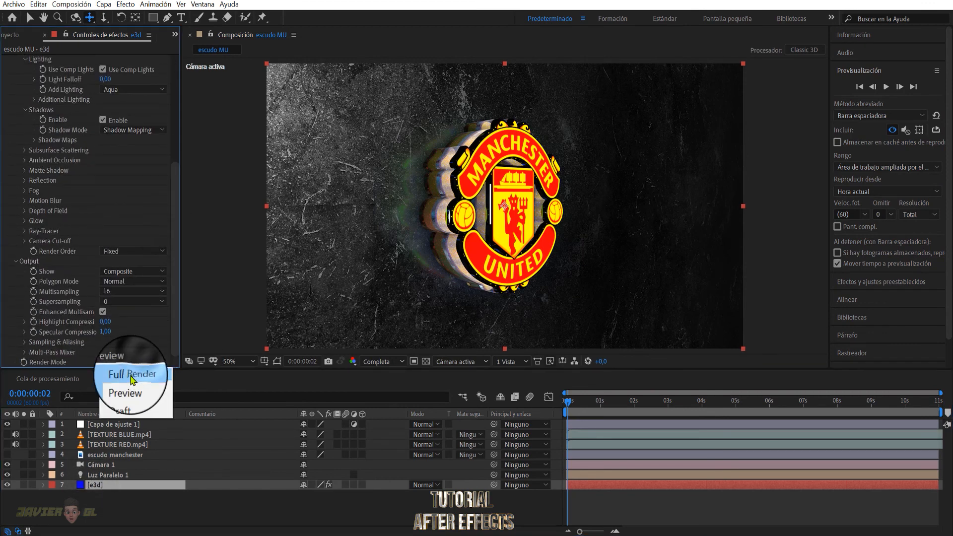
click(121, 377)
drag(567, 400, 637, 409)
key(space)
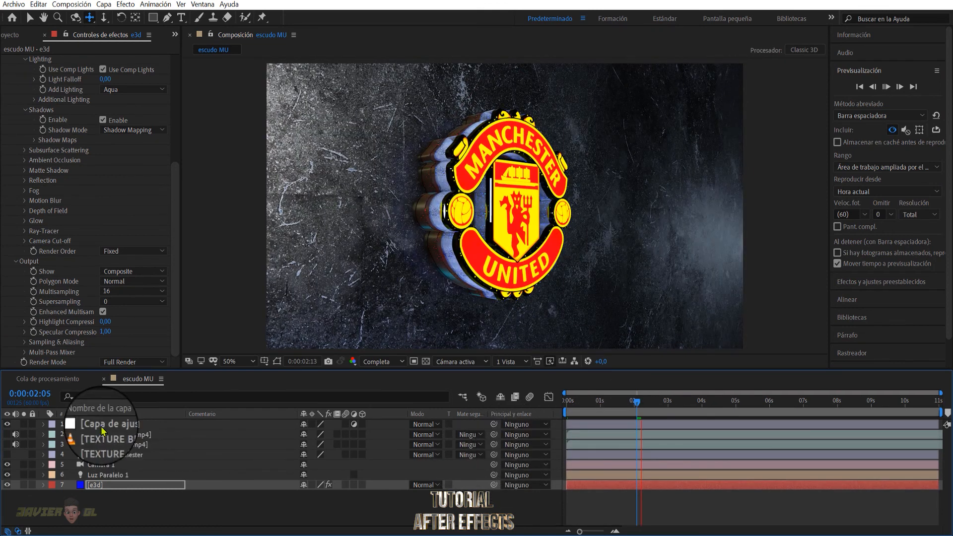
- Apply a Curves effect to the adjustment layer and shape its RGB curve into a gentle S for more contrast
click(124, 424)
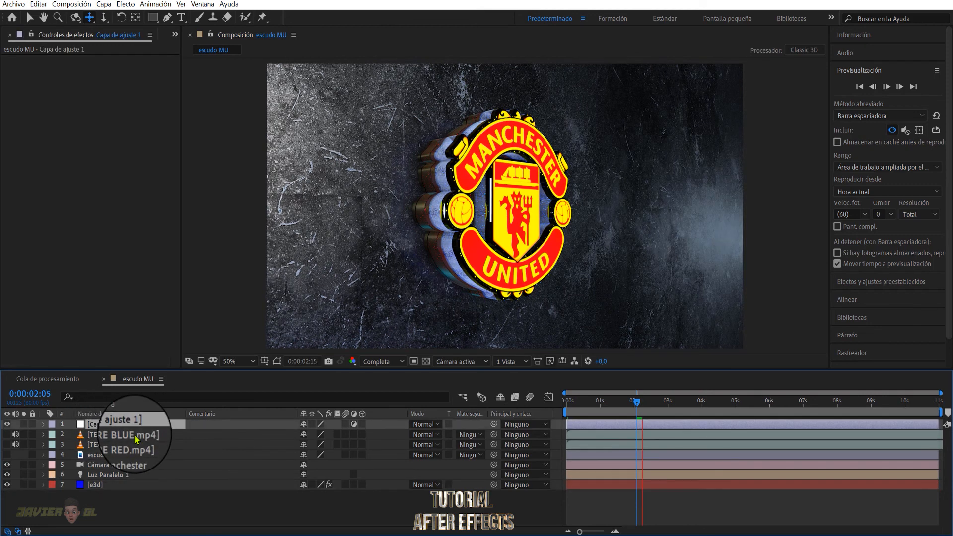
key(ctrl+space)
text(Cur)
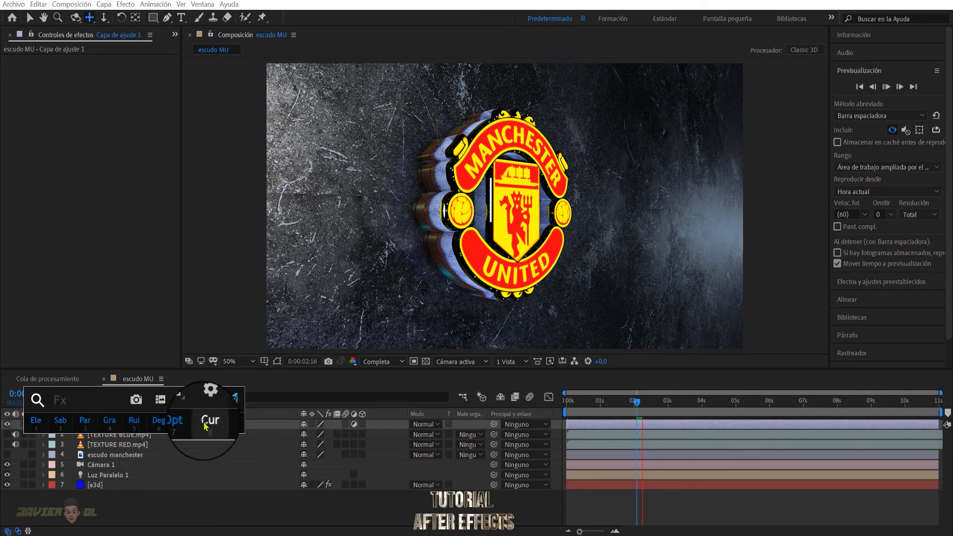
key(Return)
mouse_move(117, 156)
mouse_down()
mouse_move(102, 152)
mouse_move(114, 174)
mouse_move(106, 164)
mouse_up()
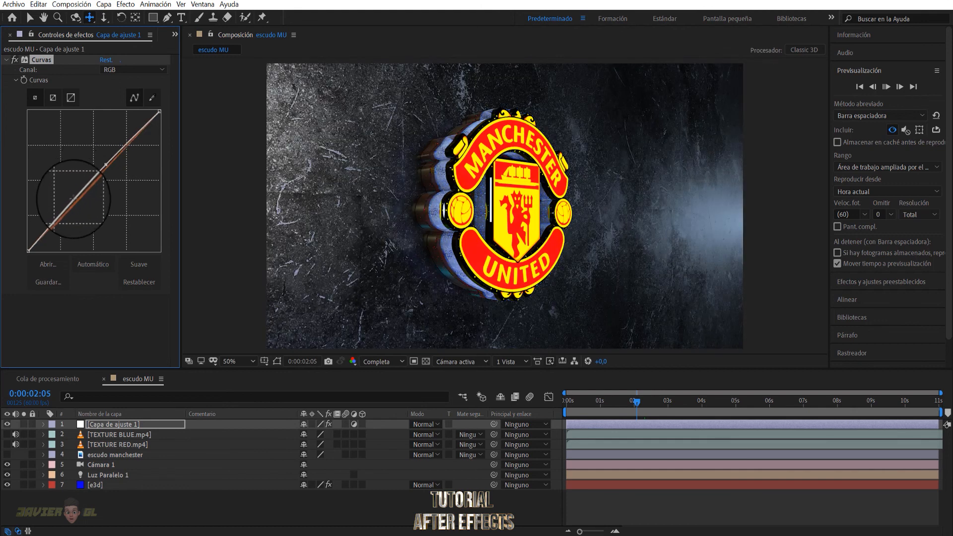
drag(72, 202, 75, 209)
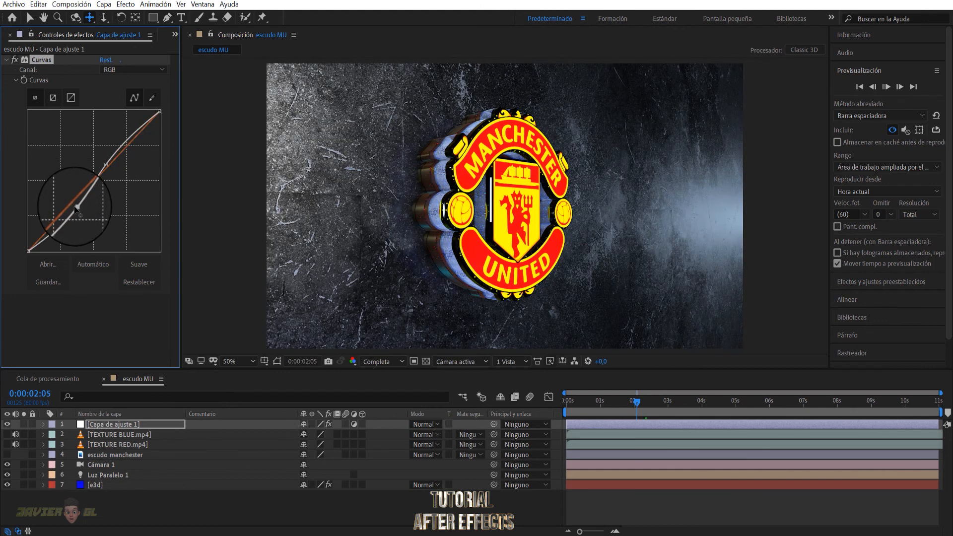
click(114, 154)
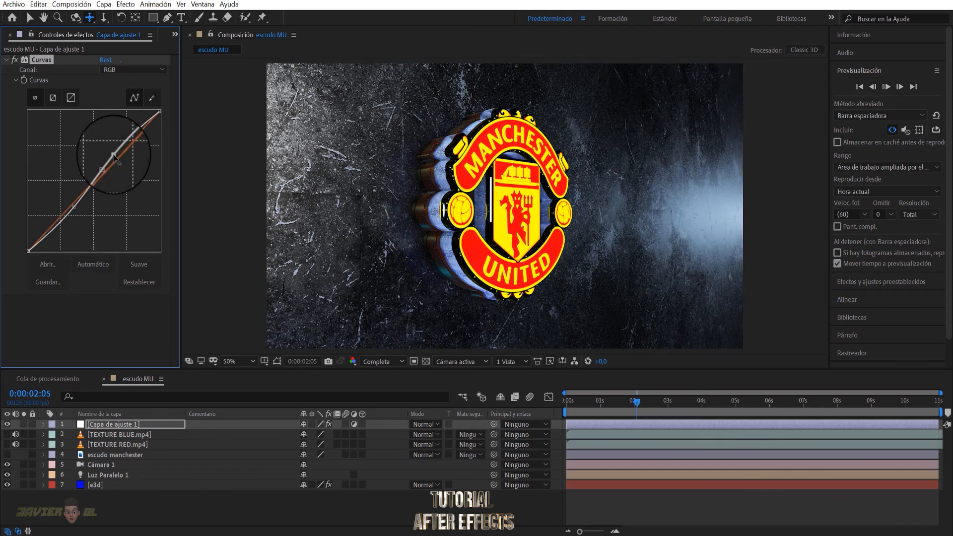
drag(114, 155, 115, 155)
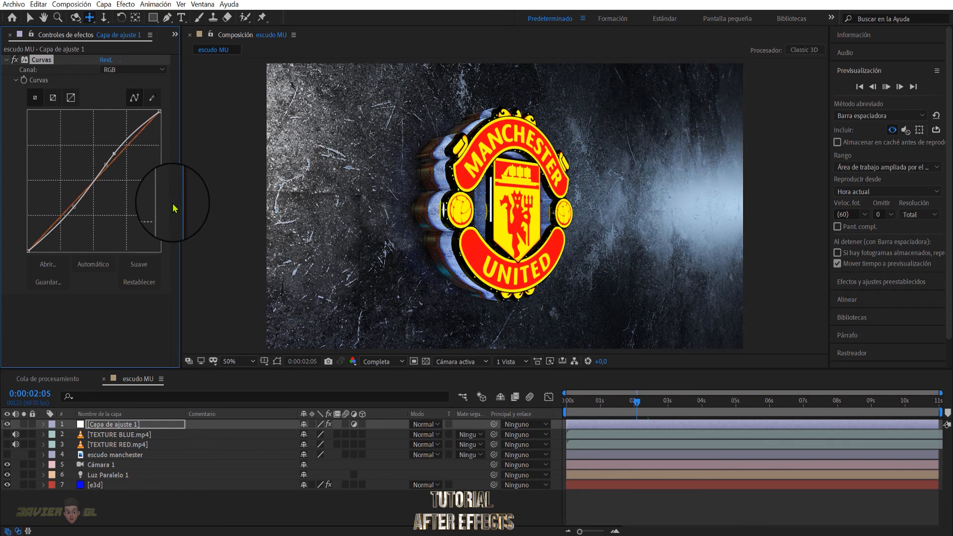
- Preview the full-resolution crest animation from the first frame
key(space)
key(Home)
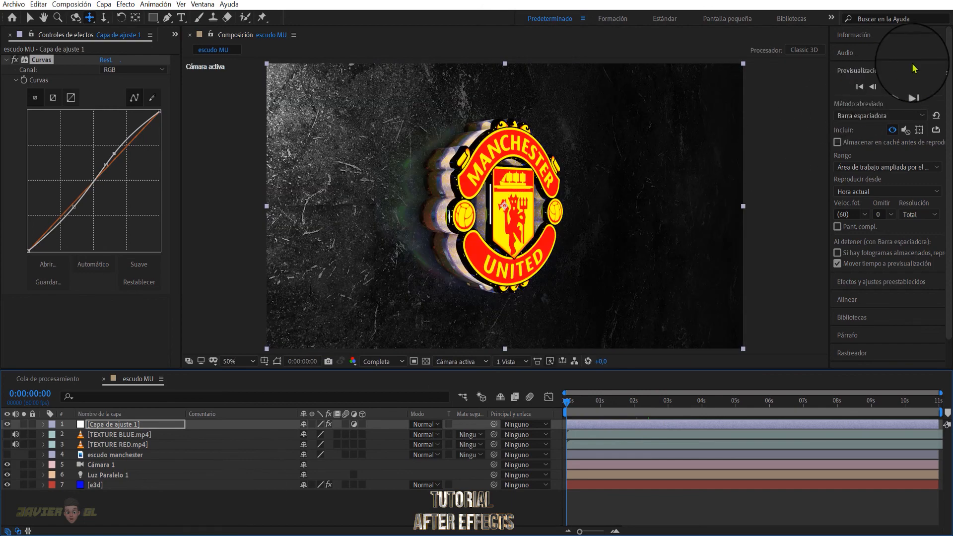
click(886, 87)
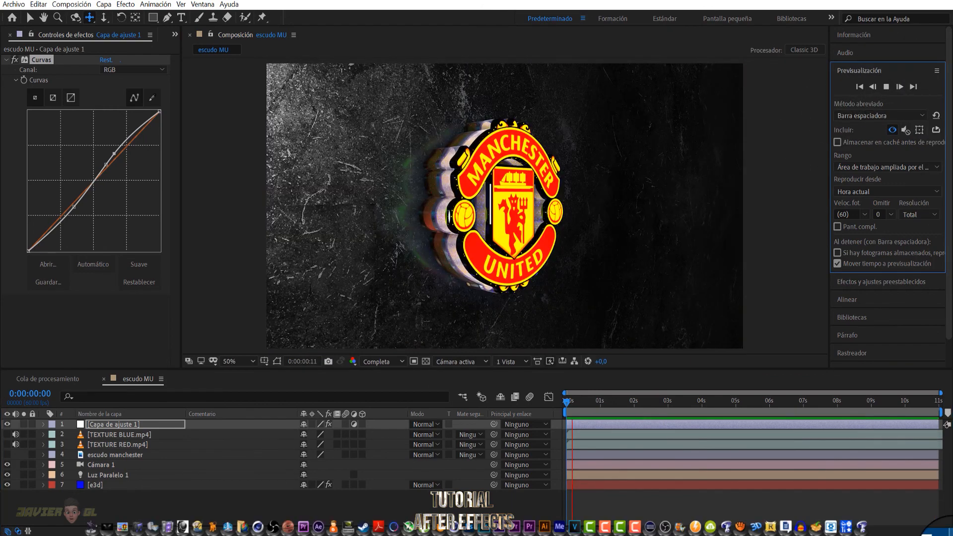